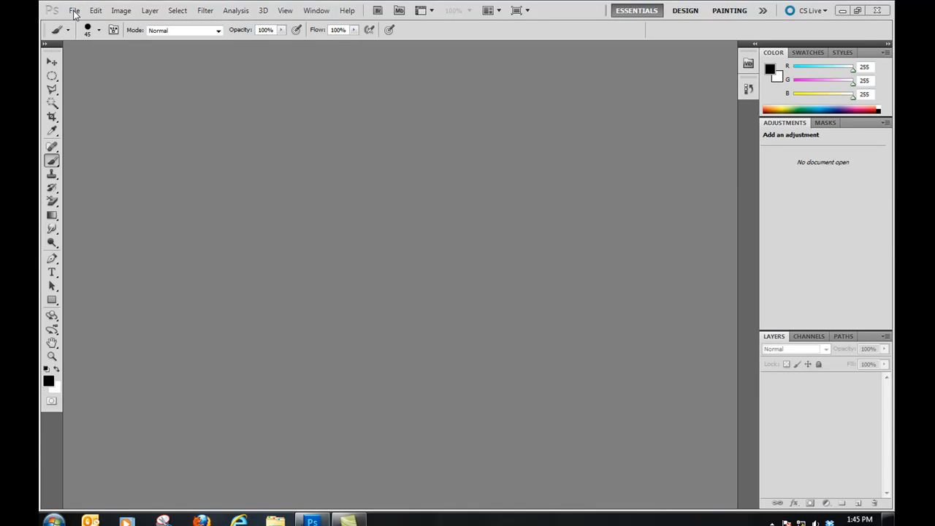
- Create a new 700 × 700 px, 72 ppi white RGB document named 'adding content'
left_click(74, 11)
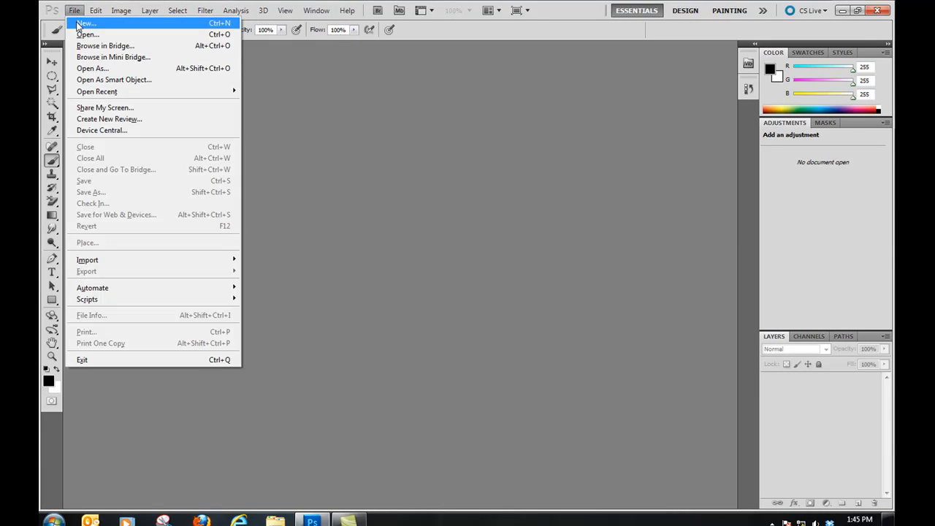
left_click(82, 23)
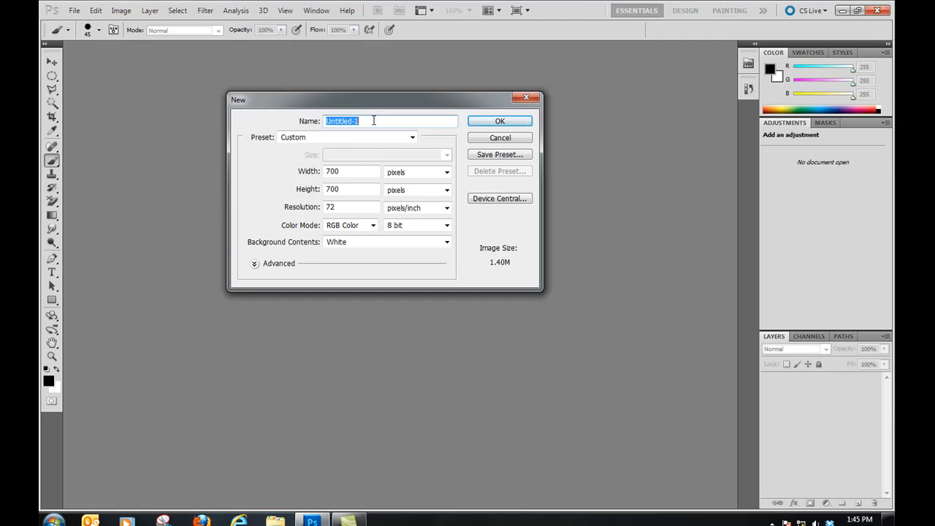
type("adding content")
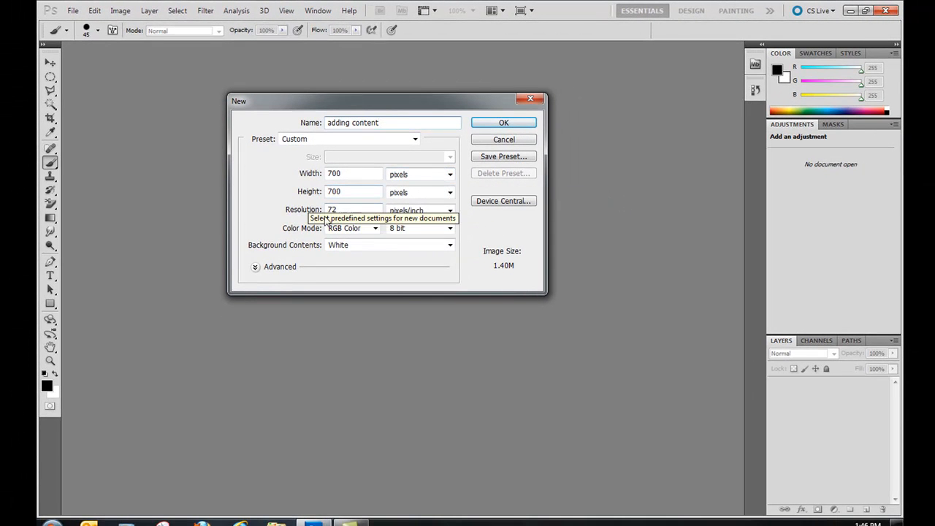
left_click(492, 122)
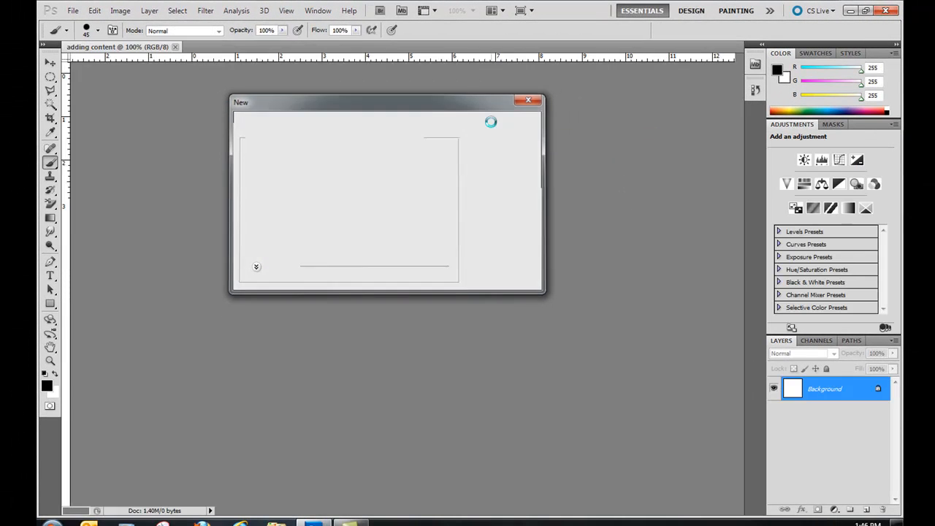
- Set the foreground colour to a printable light green, #93c955
key("ctrl+apostrophe")
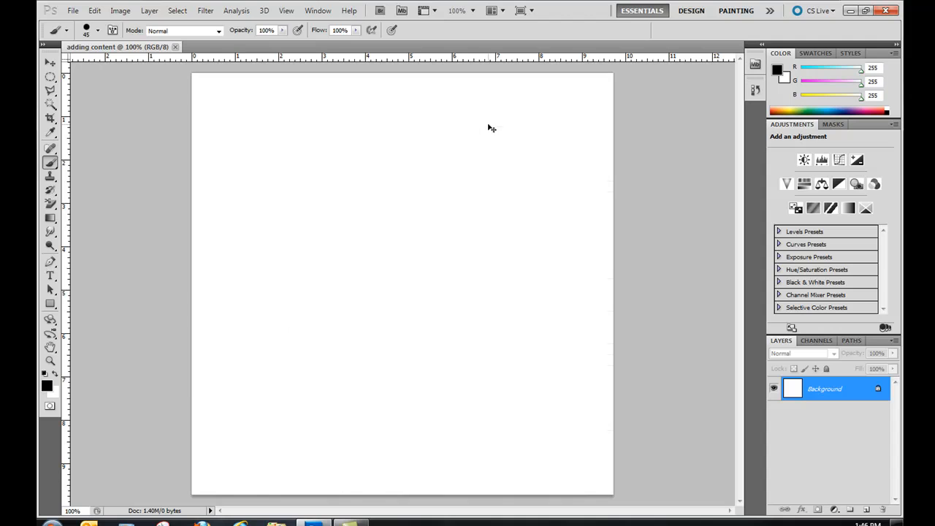
left_click(47, 388)
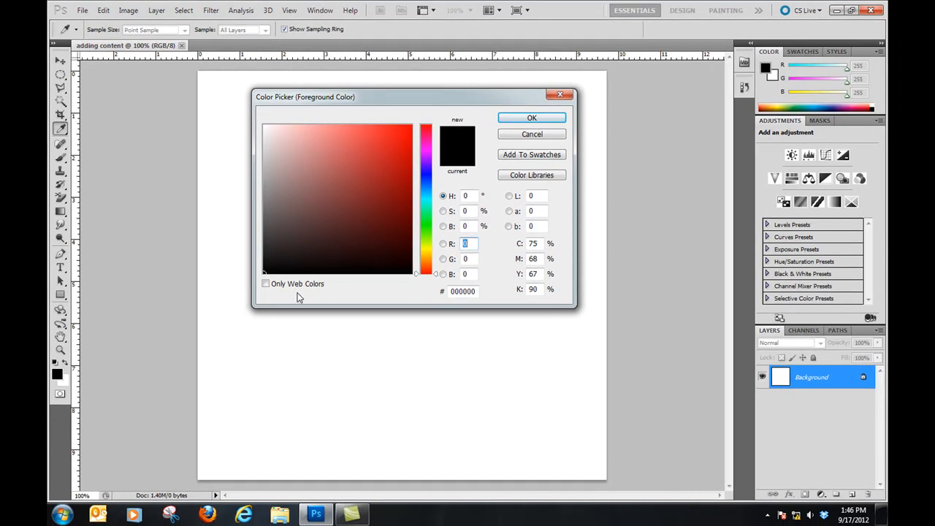
left_click_drag(426, 235, 431, 199)
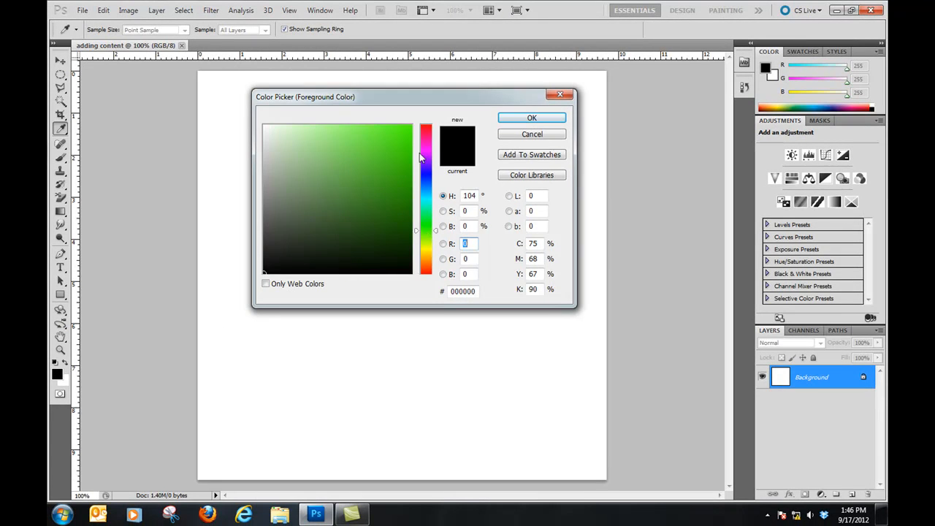
left_click(355, 133)
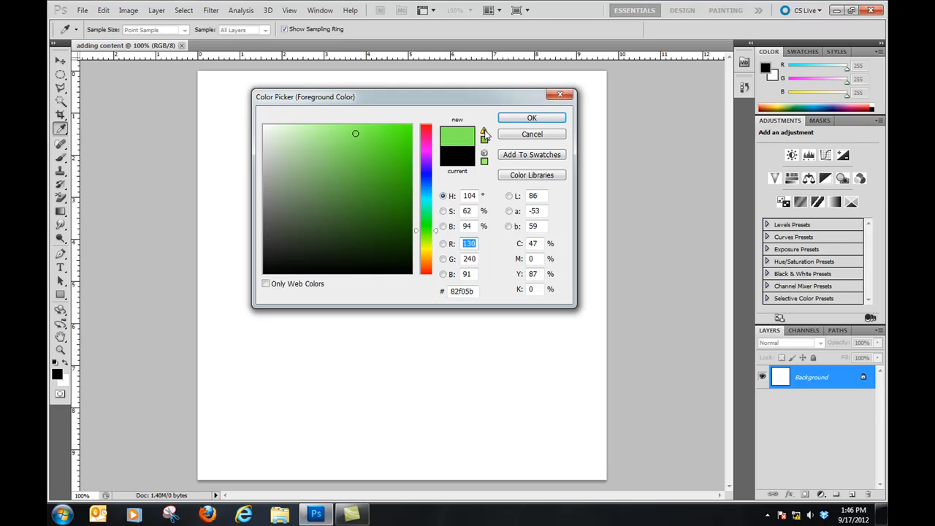
left_click(485, 133)
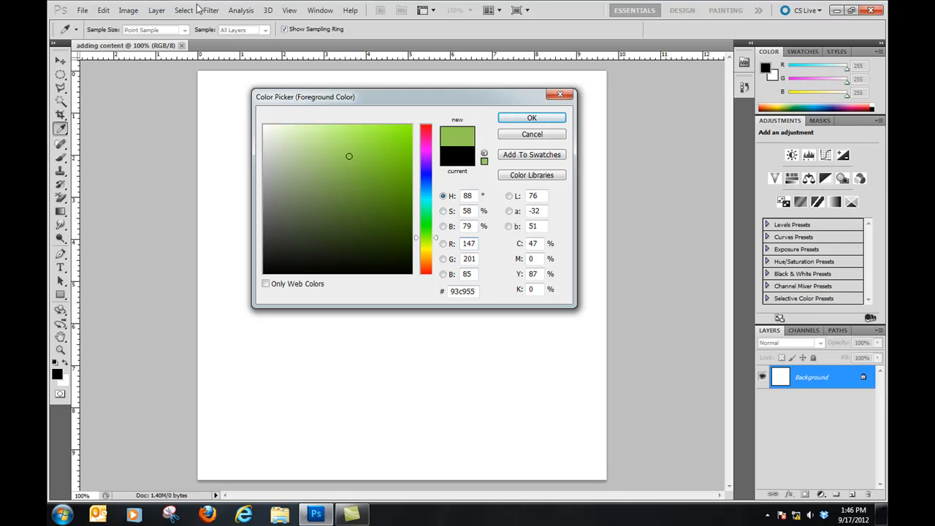
left_click(523, 118)
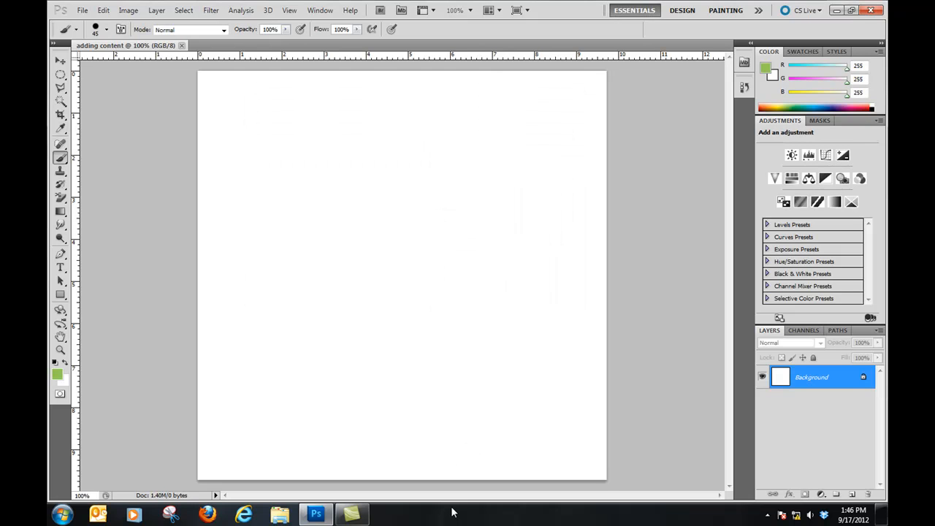
left_click(62, 379)
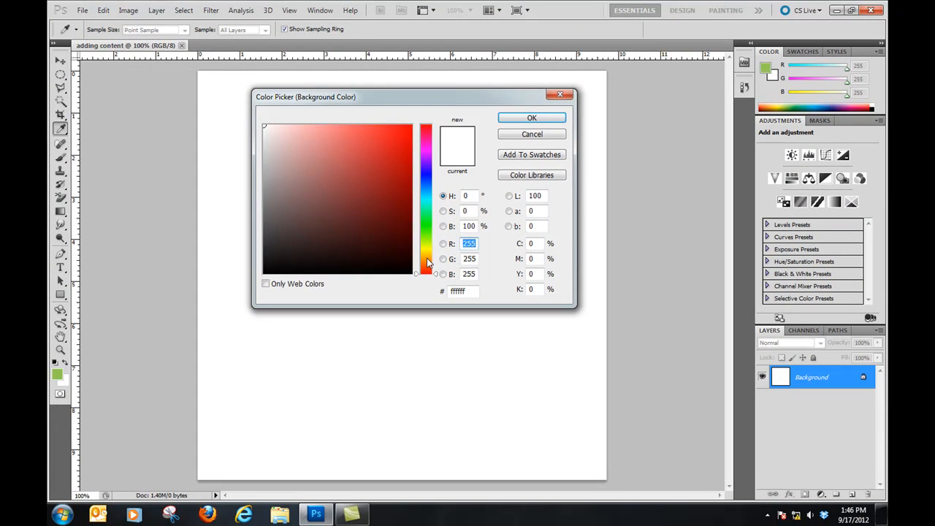
- Make the background colour light orange (R 245, G 188, B 88) and return to the Brush tool
left_click(429, 258)
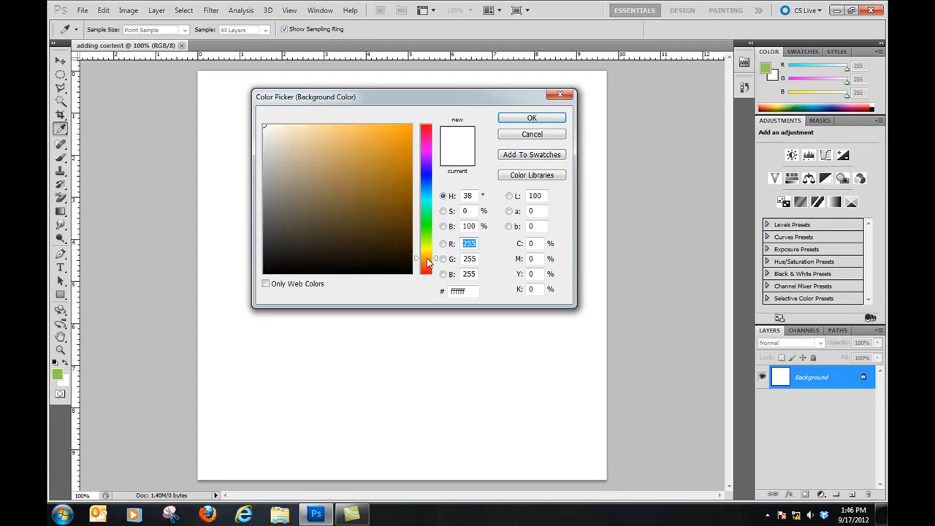
left_click(358, 131)
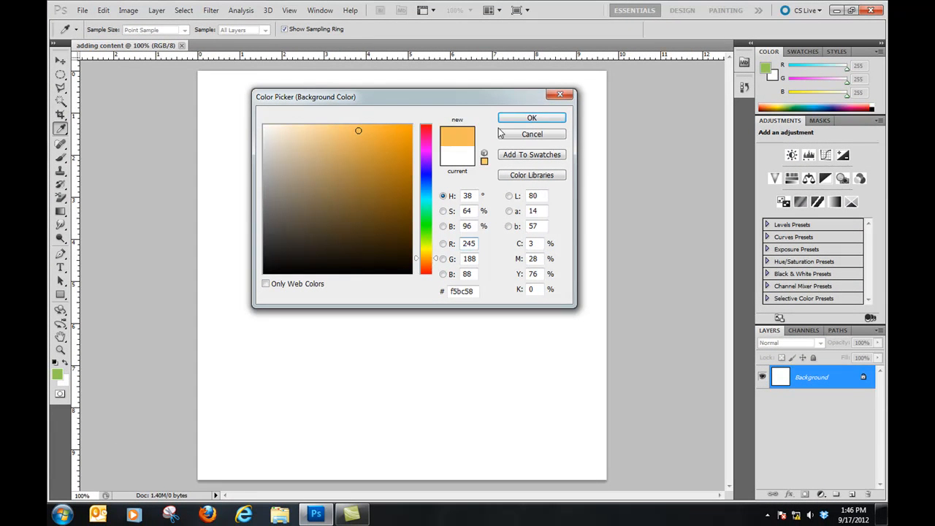
left_click(530, 119)
key("b")
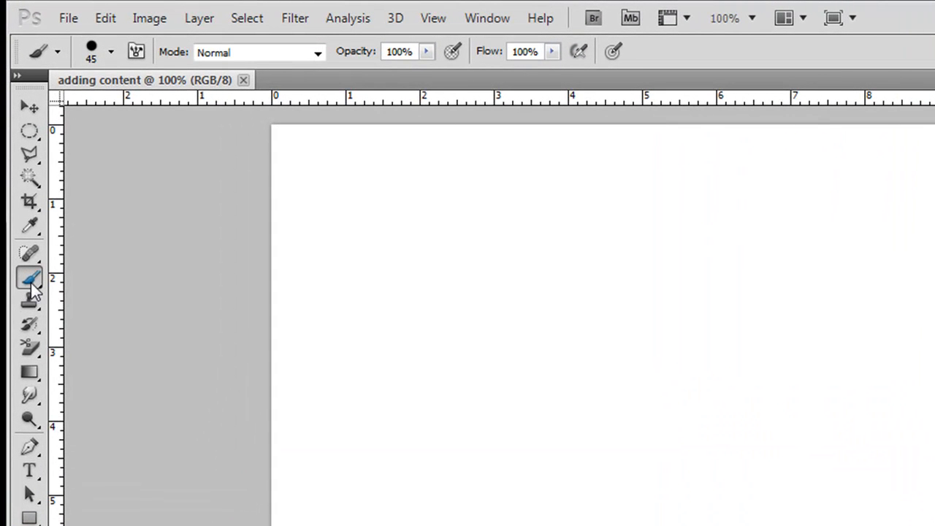
- Turn on airbrush mode and use a soft round tip at 0% hardness, 120 px
left_click(577, 52)
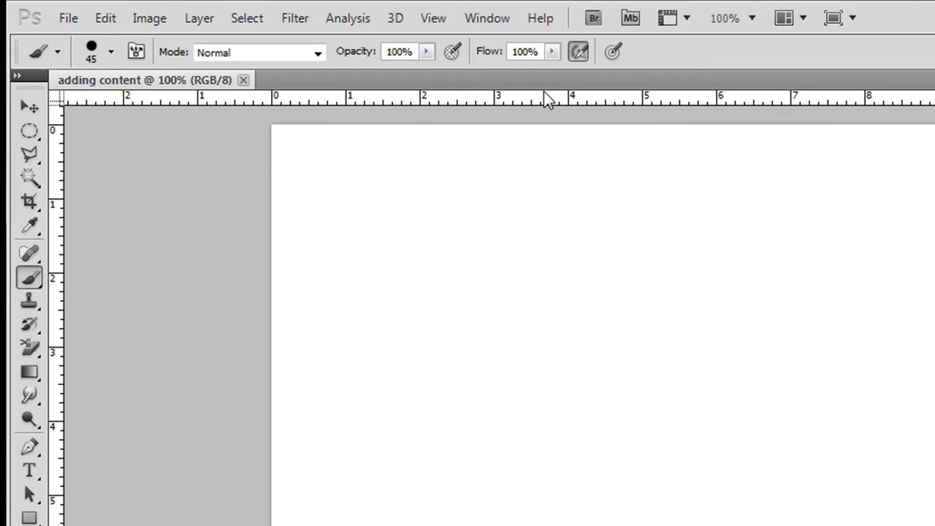
left_click(111, 51)
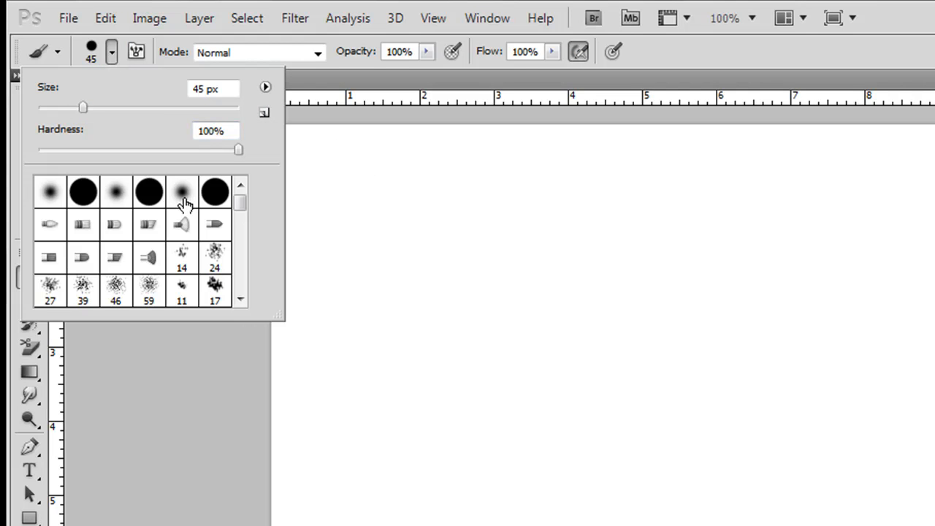
left_click(48, 192)
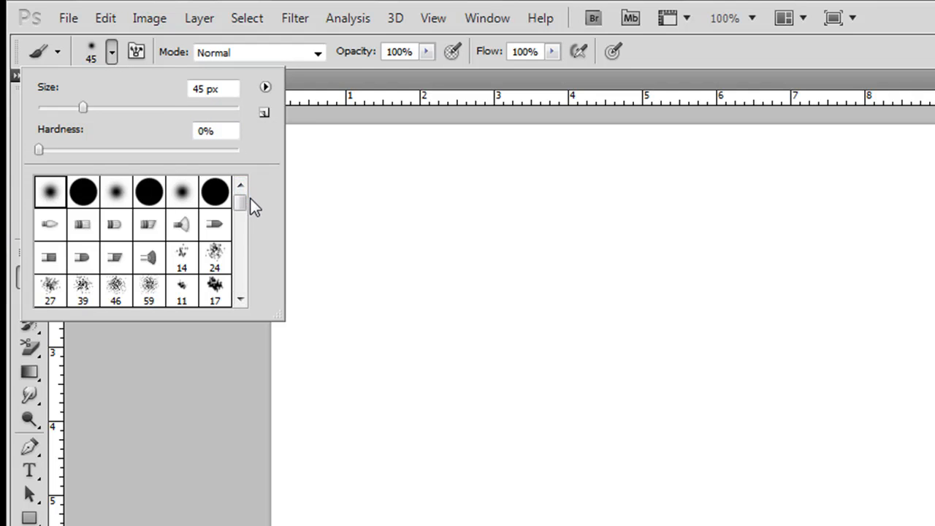
left_click_drag(83, 108, 107, 108)
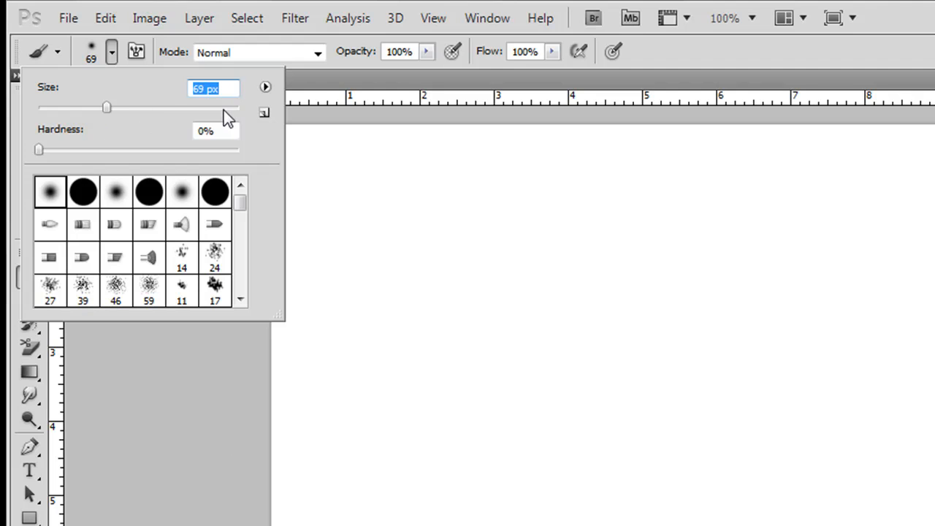
type("120 ")
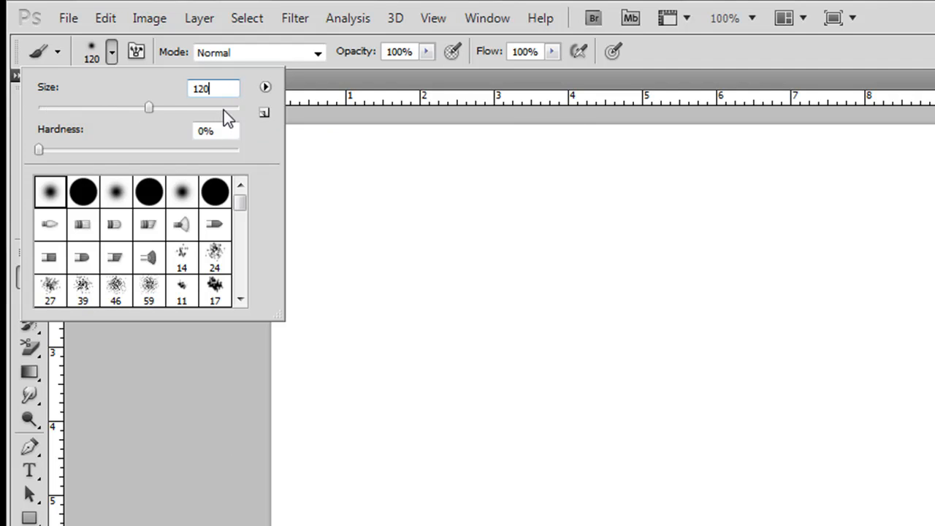
type("p")
key("Return")
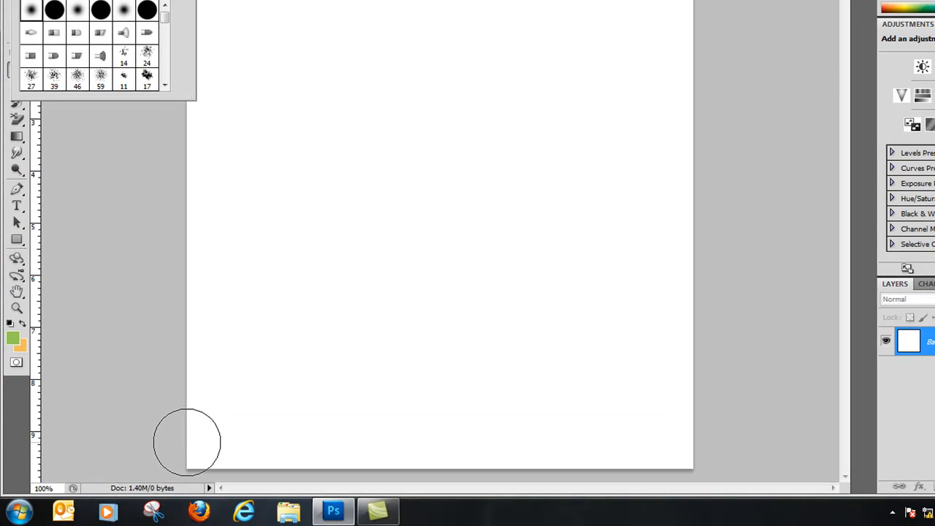
- Undo a green bottom stroke via History, swap colours, and paint an orange band instead
left_click_drag(186, 442, 735, 448)
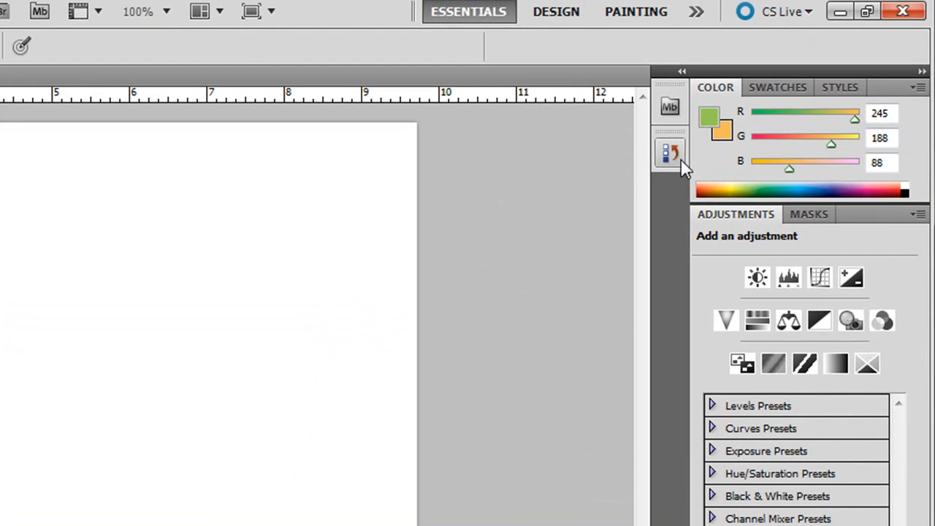
left_click(679, 158)
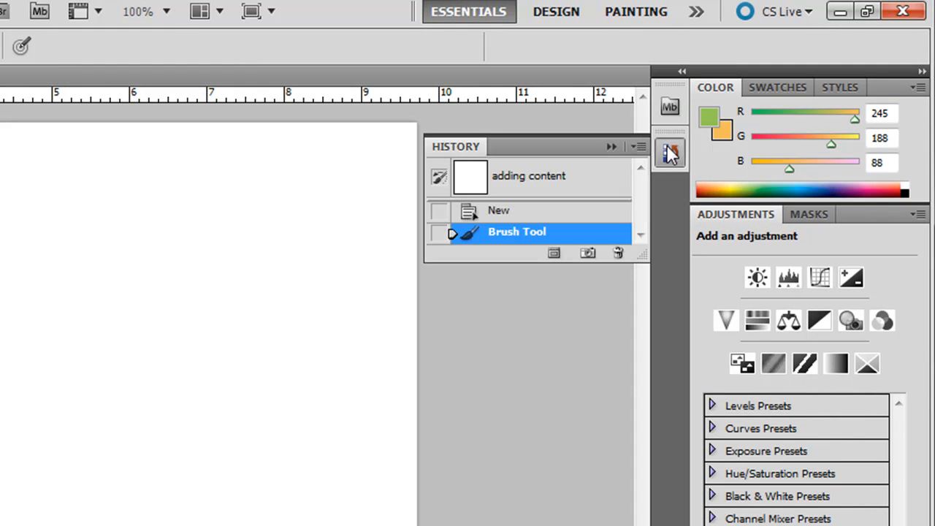
left_click(512, 212)
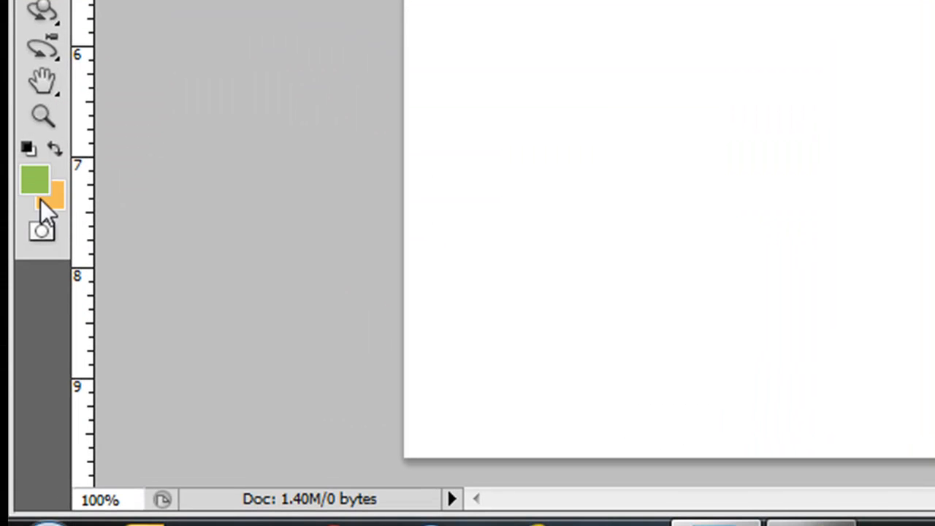
left_click(54, 148)
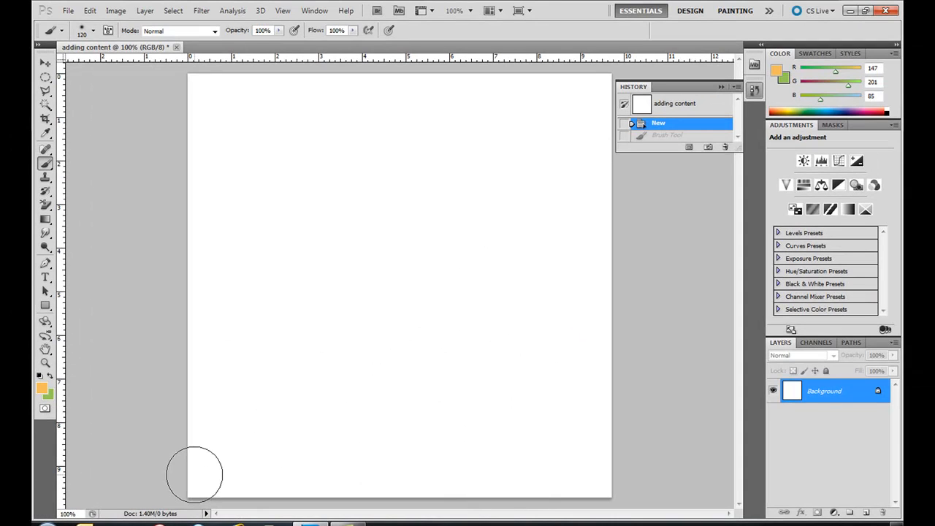
left_click_drag(194, 475, 628, 479)
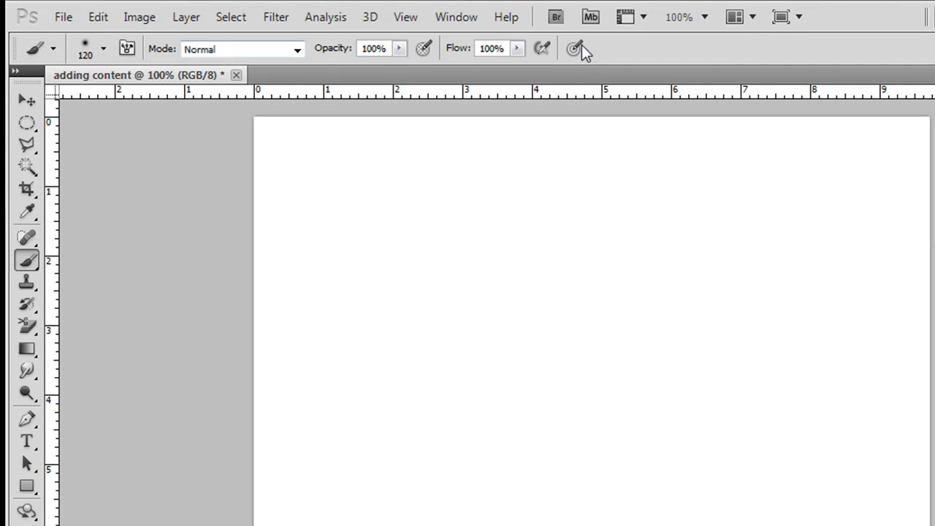
- Choose the 112 px Dune Grass brush tip and resize it to 80 px
left_click(102, 50)
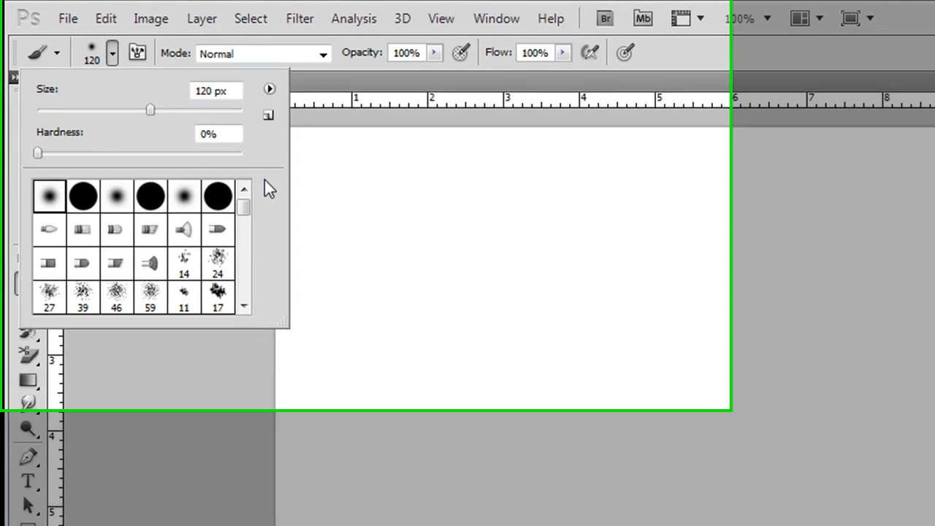
left_click_drag(314, 269, 318, 296)
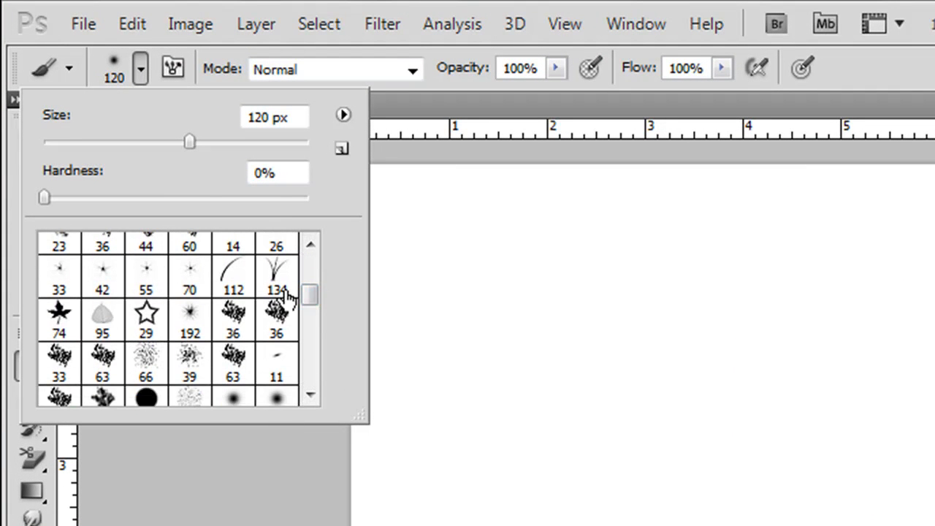
left_click(235, 280)
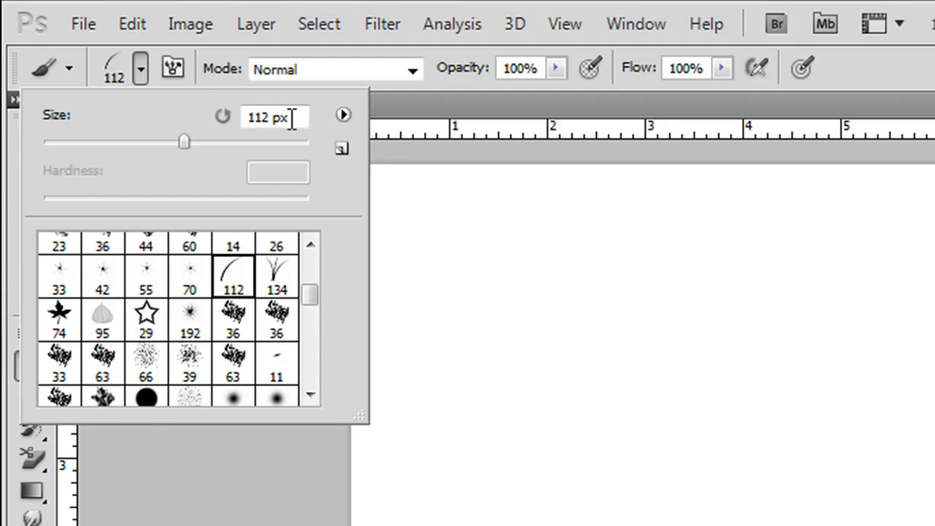
left_click_drag(294, 117, 237, 117)
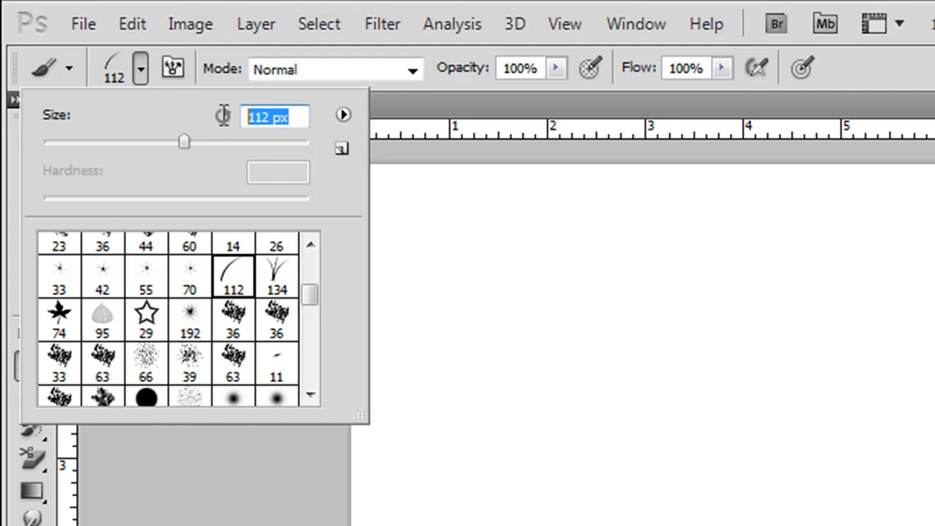
type("80")
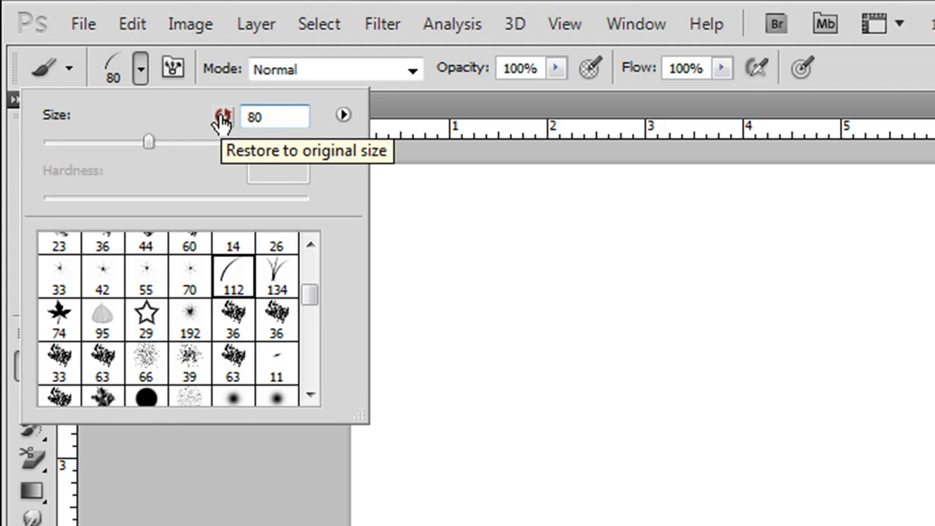
key("Return")
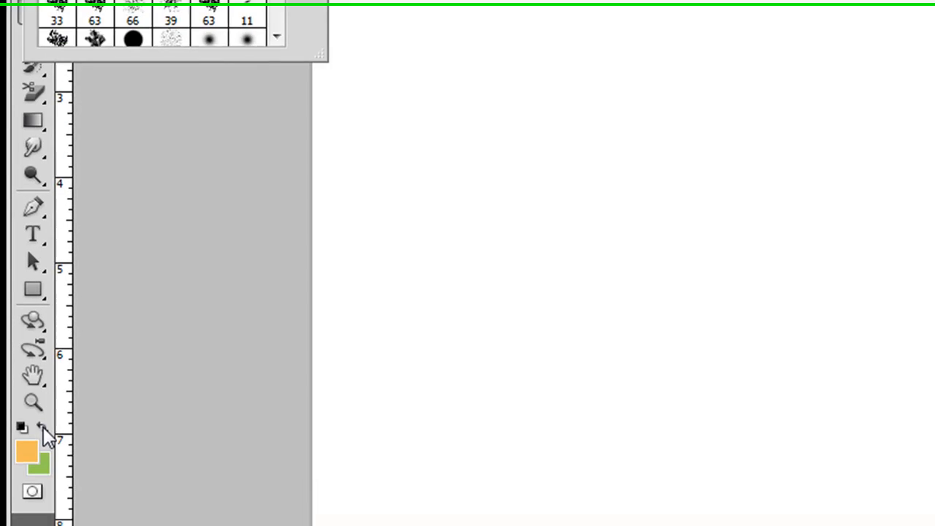
- Swap the colours and paint several rows of grass across the bottom of the page
left_click(44, 419)
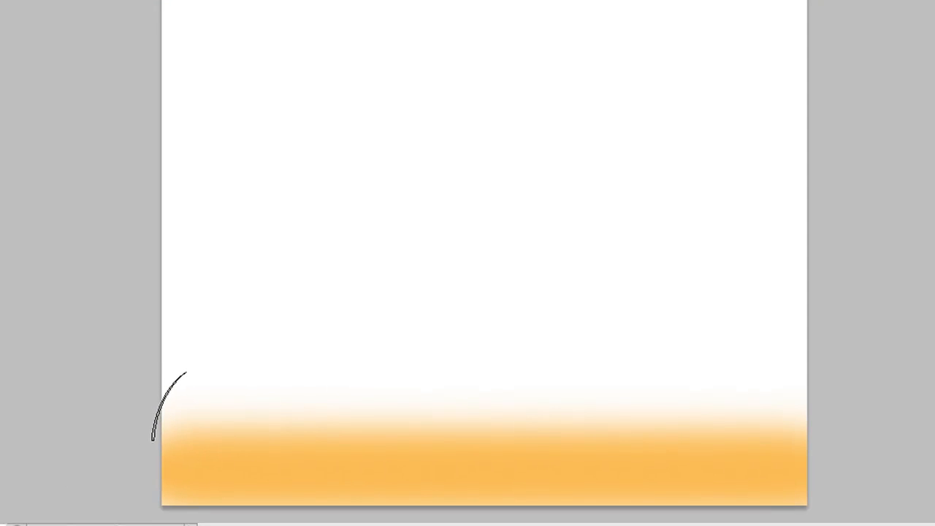
left_click_drag(169, 407, 793, 427)
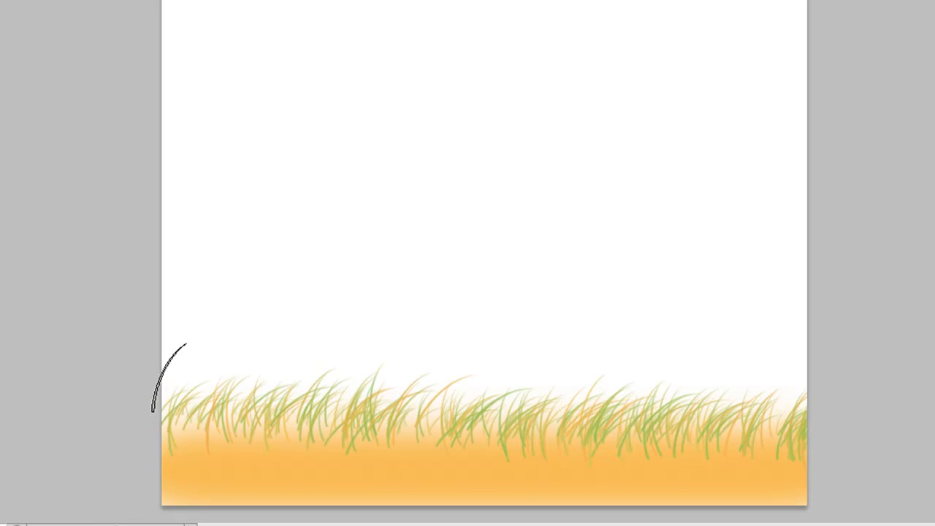
left_click_drag(168, 373, 825, 387)
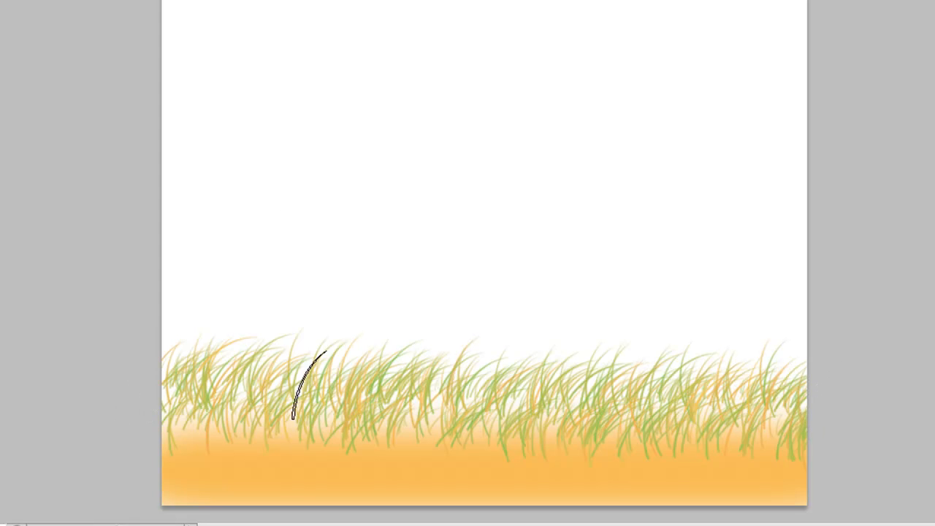
mouse_move(184, 394)
left_mouse_down()
mouse_move(271, 409)
mouse_move(635, 407)
mouse_move(830, 422)
left_mouse_up()
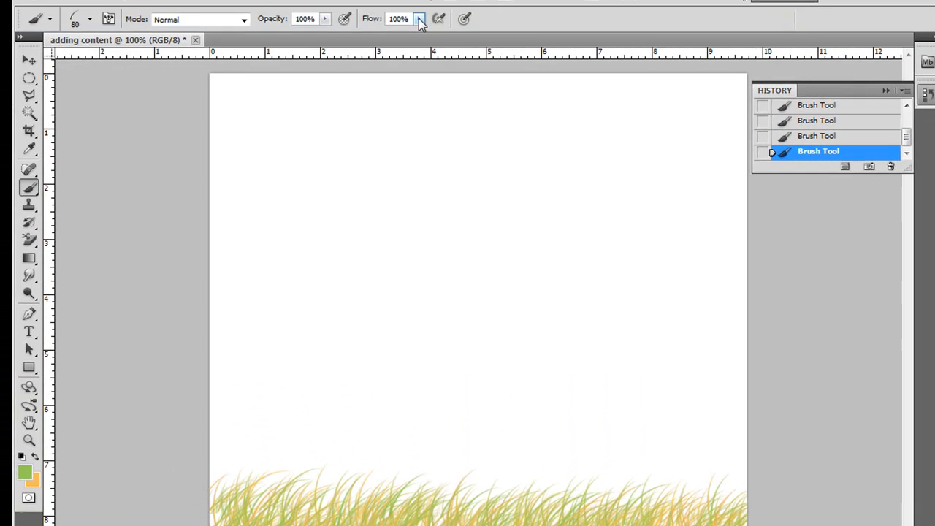
- Lower brush flow and opacity to 80% and paint denser grass over the band
left_click(418, 19)
left_click_drag(420, 34, 407, 39)
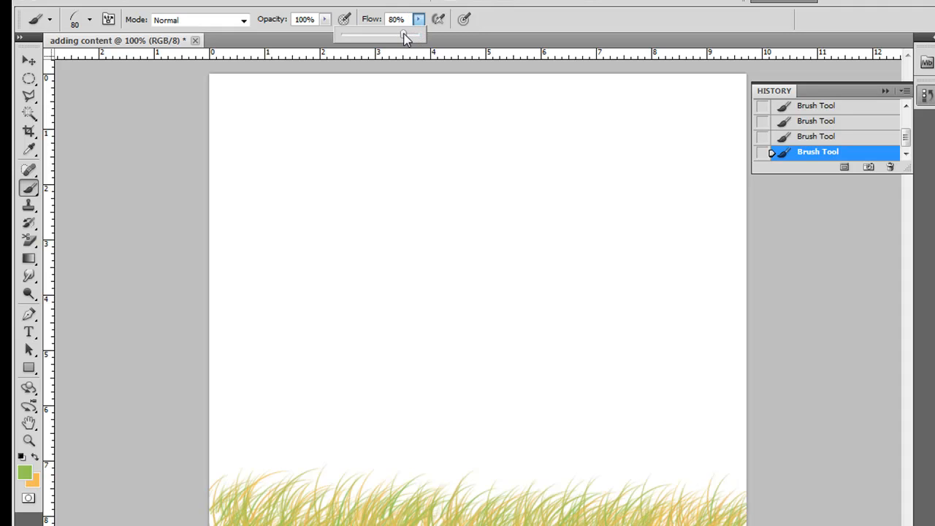
left_click(252, 469)
mouse_move(252, 469)
left_mouse_down()
mouse_move(752, 479)
mouse_move(712, 505)
mouse_move(731, 501)
mouse_move(363, 480)
left_mouse_up()
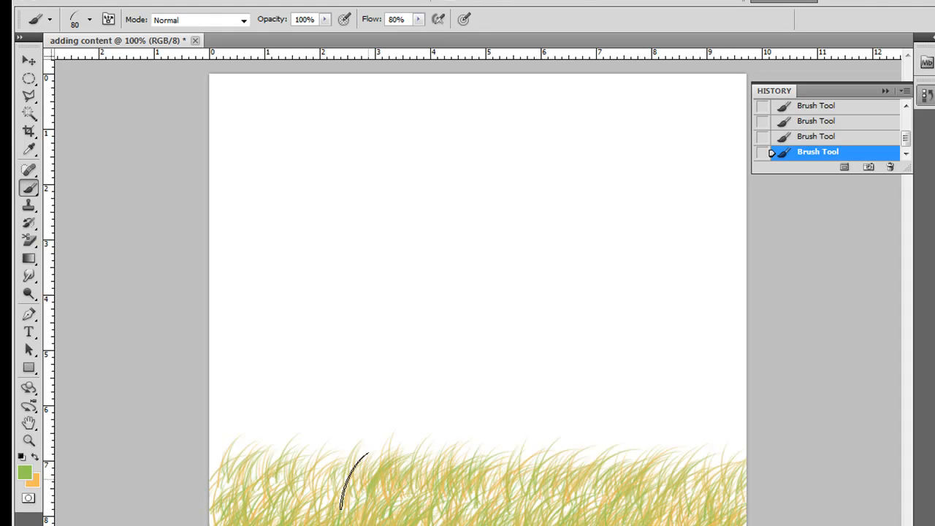
left_click(326, 20)
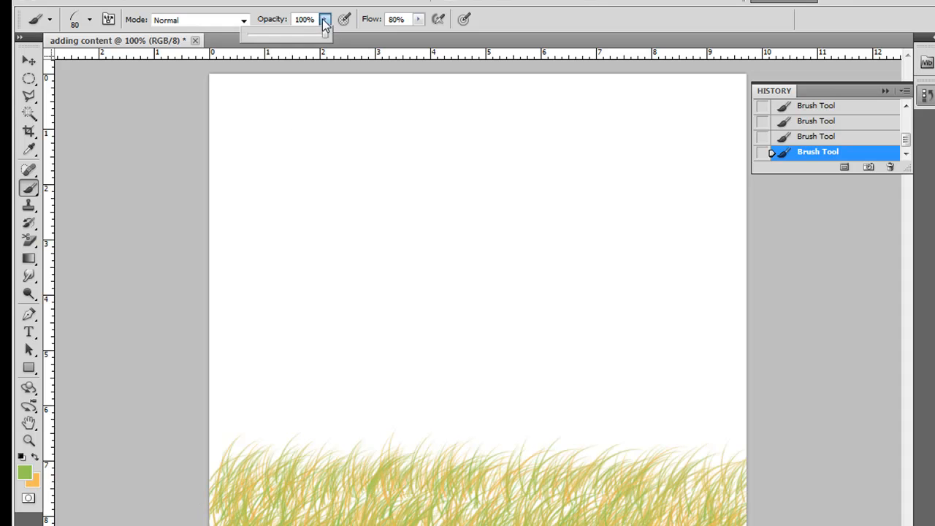
left_click_drag(323, 38, 315, 39)
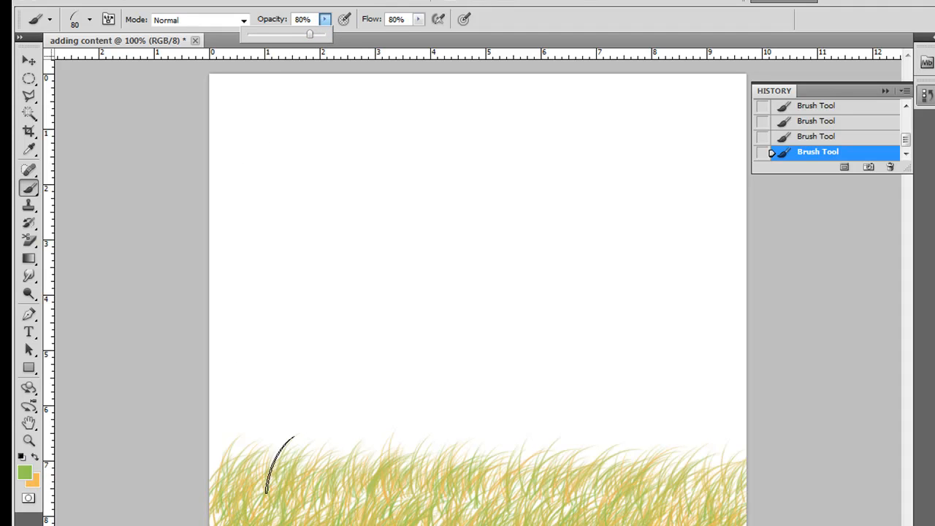
left_click_drag(220, 445, 756, 441)
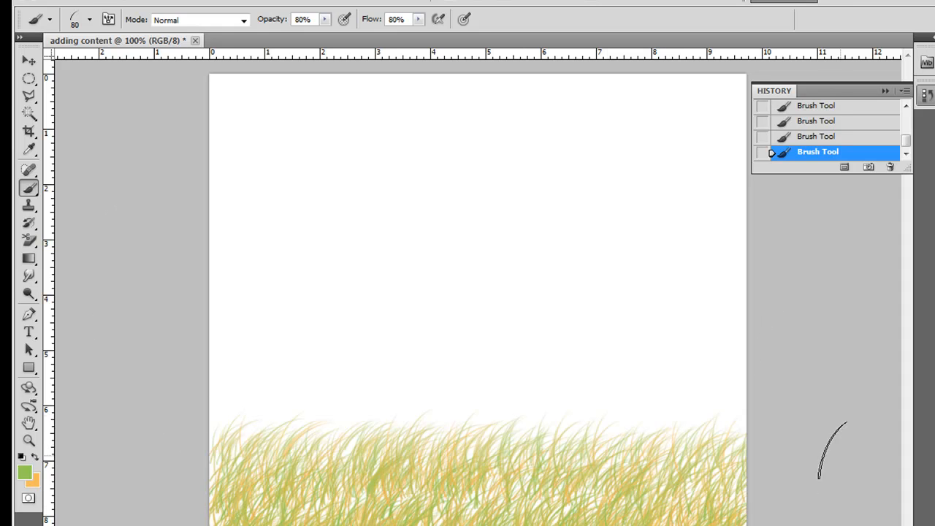
- Set the foreground colour to a darker, printable green
left_click(24, 475)
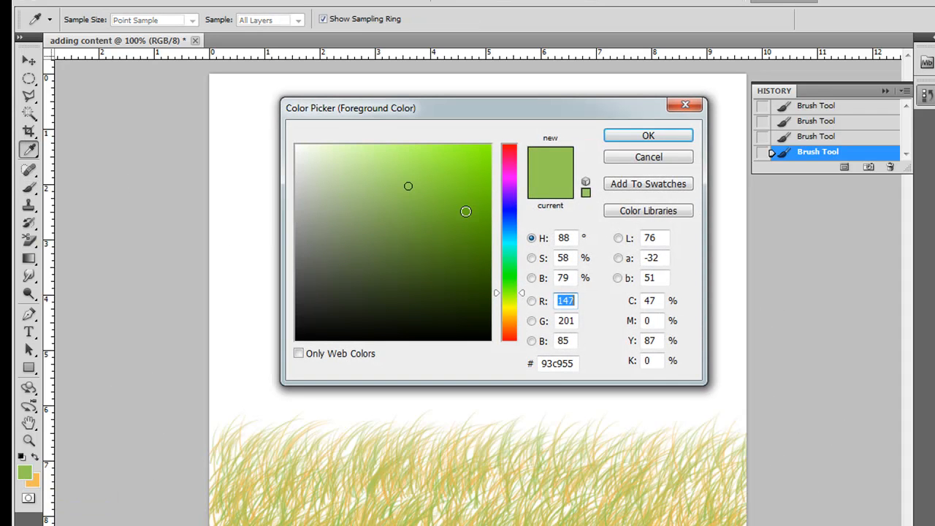
left_click(470, 220)
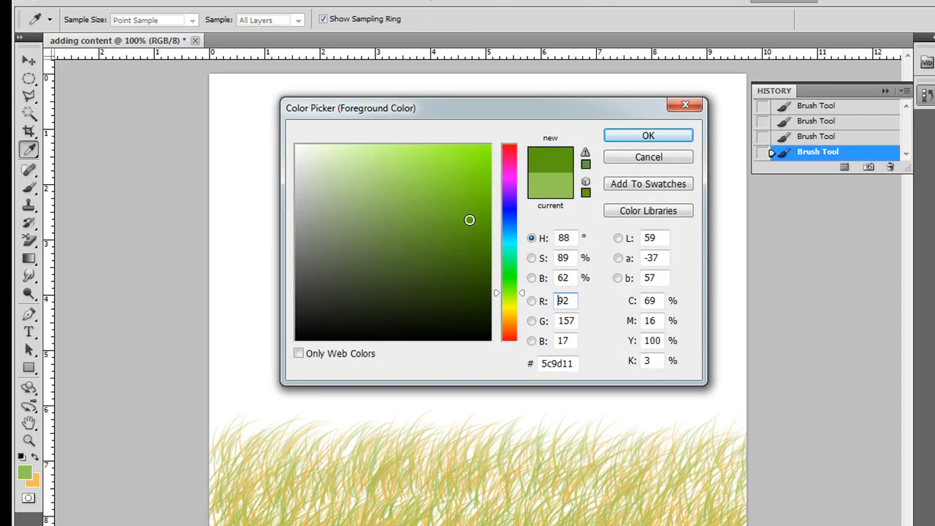
left_click(585, 161)
left_click(646, 136)
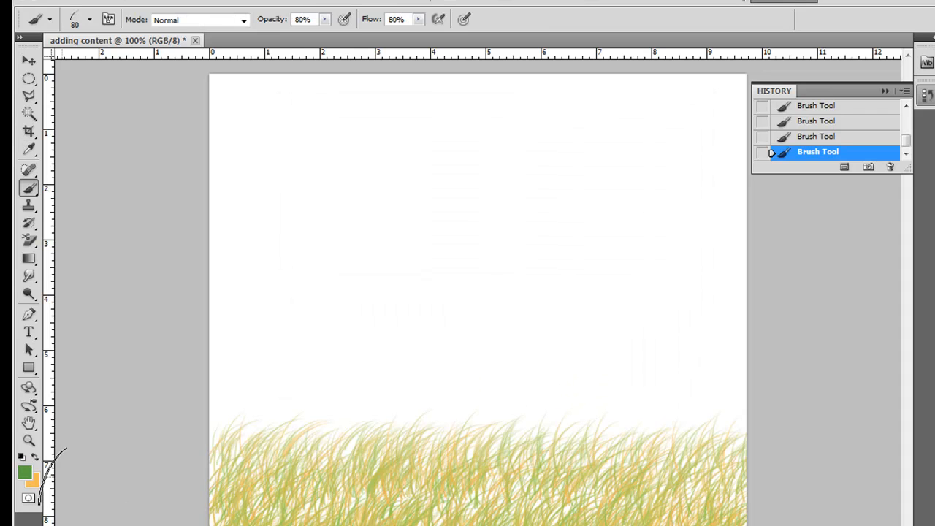
- Set the background colour to a darker orange
left_click(32, 479)
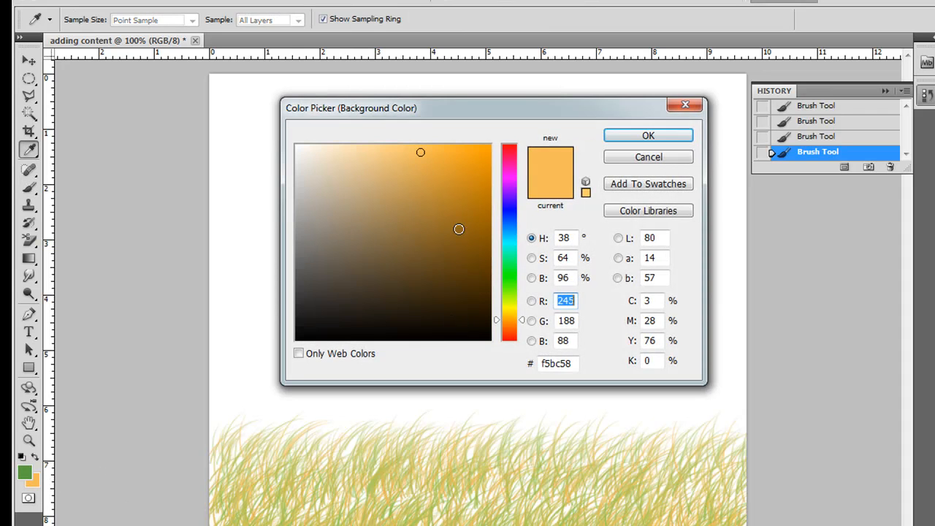
left_click(459, 229)
left_click(436, 211)
left_click(436, 177)
left_click(614, 135)
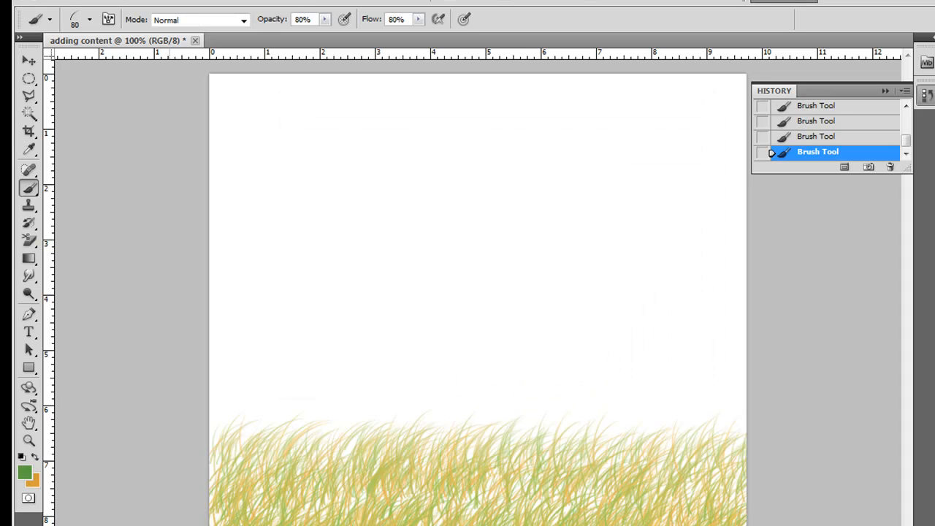
- Select the 74 px Scattered Maple Leaves brush from the Brush Preset picker
left_click(91, 21)
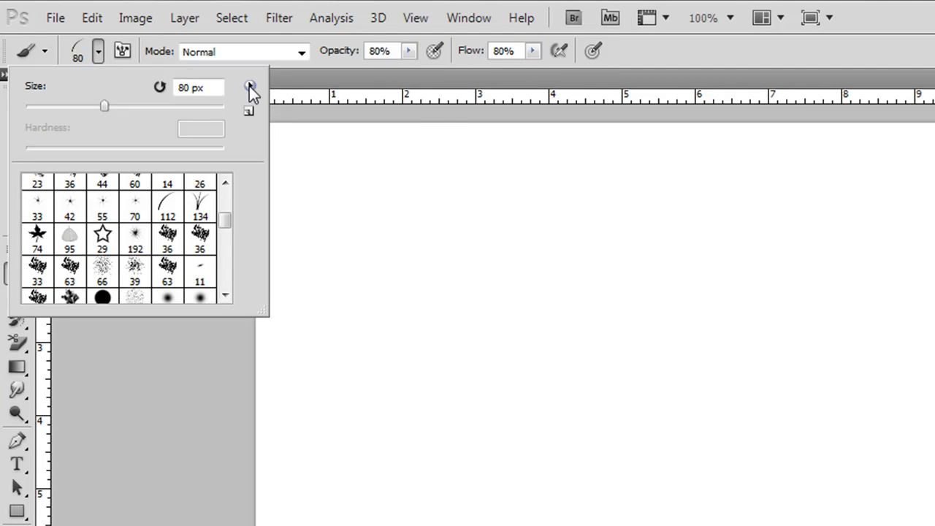
left_click(251, 87)
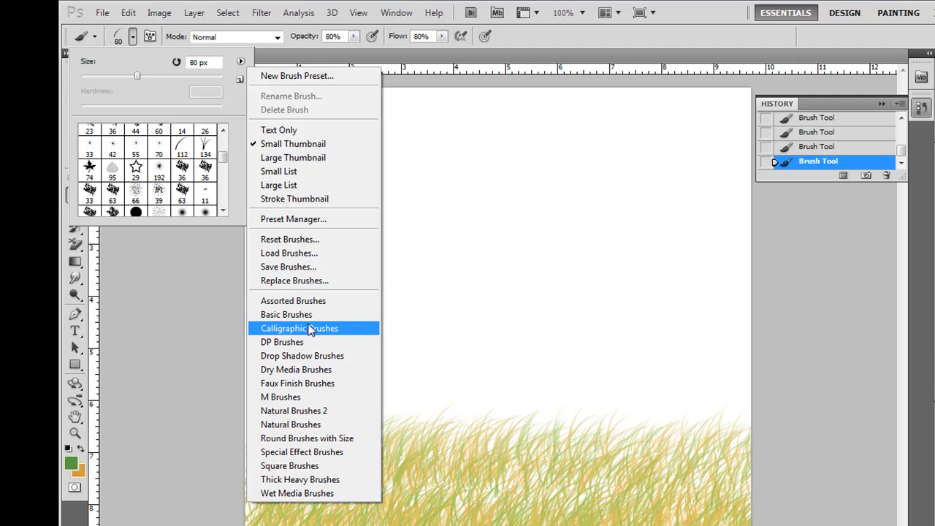
left_click(242, 63)
left_click(242, 63)
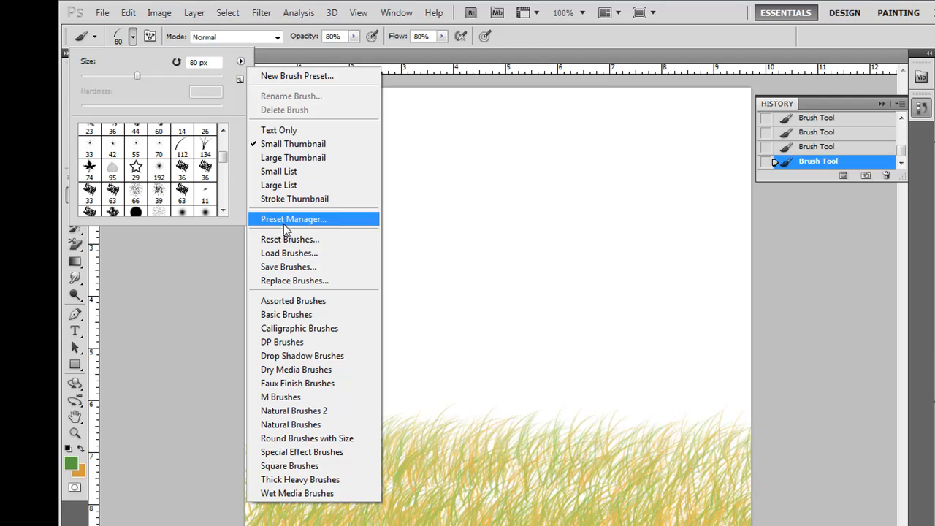
left_click(87, 171)
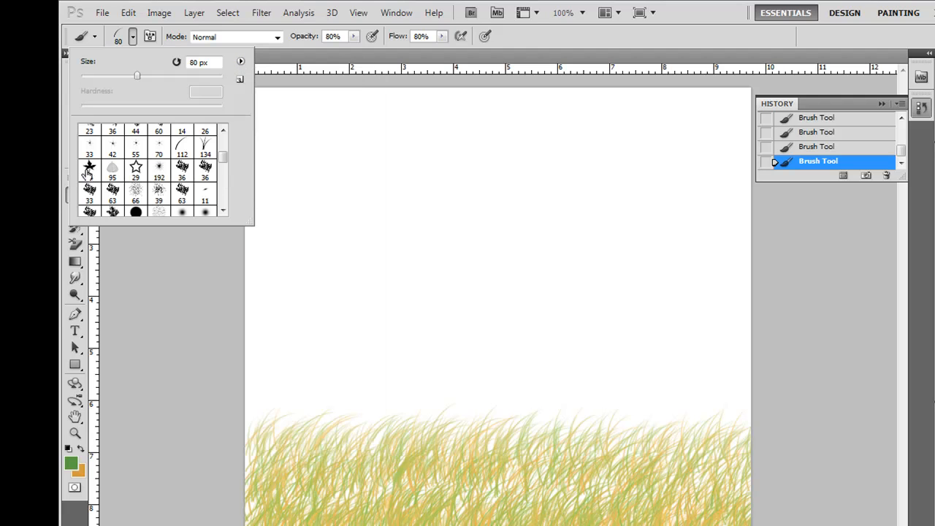
left_click(88, 171)
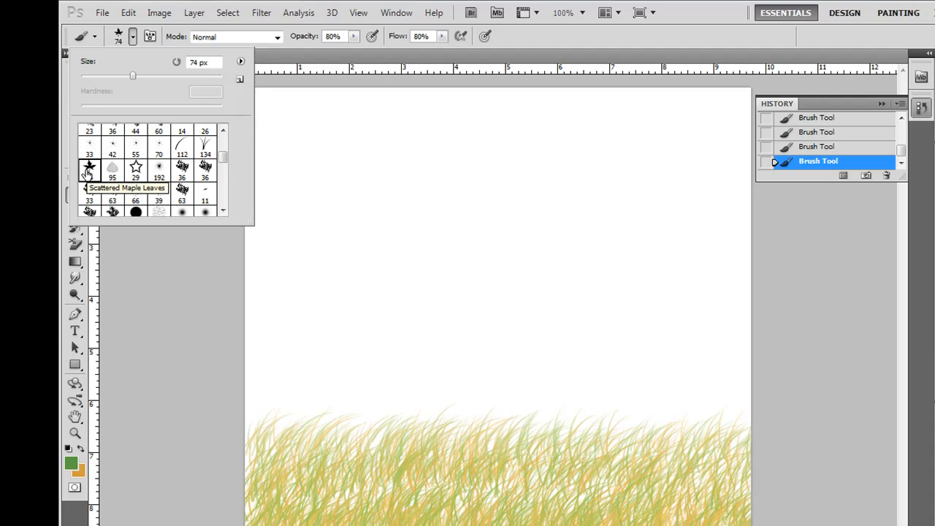
- Scatter green leaves in the upper sky, then orange and yellow leaves across it
double_click(91, 173)
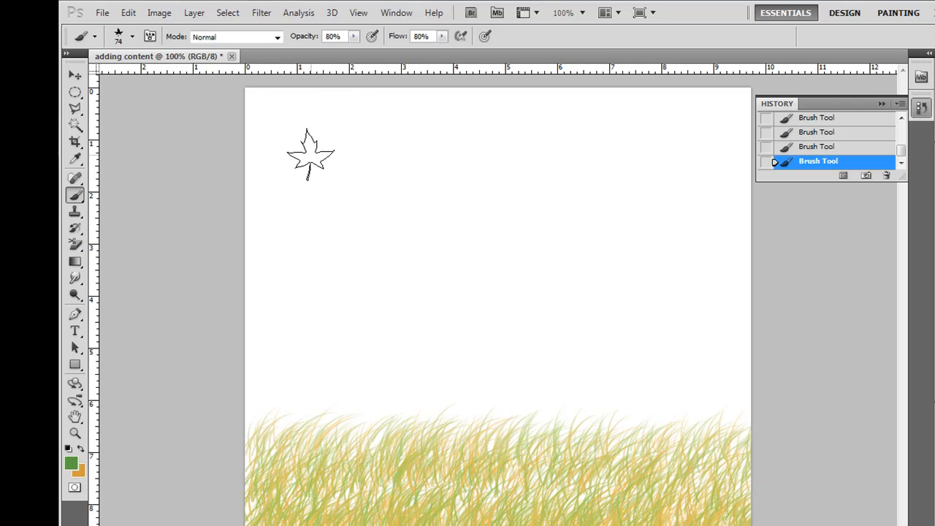
left_click_drag(278, 172, 342, 135)
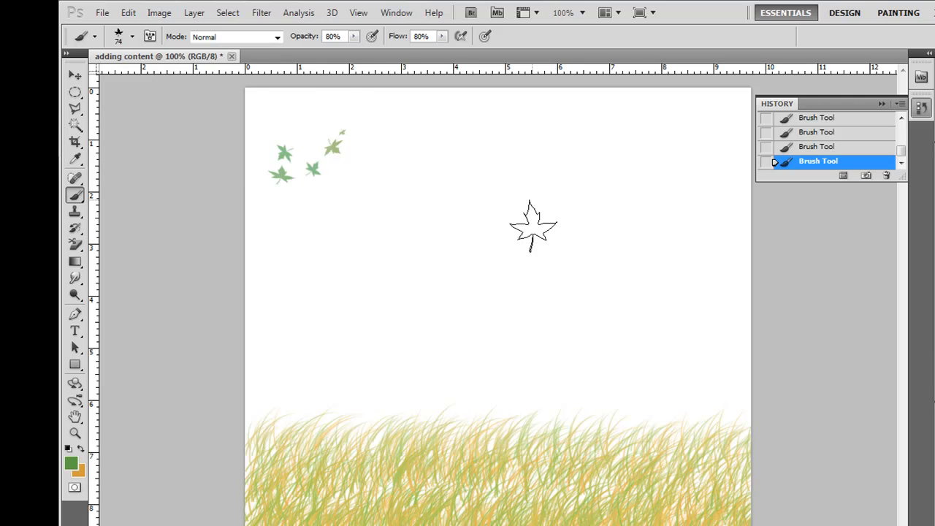
left_click_drag(687, 123, 703, 138)
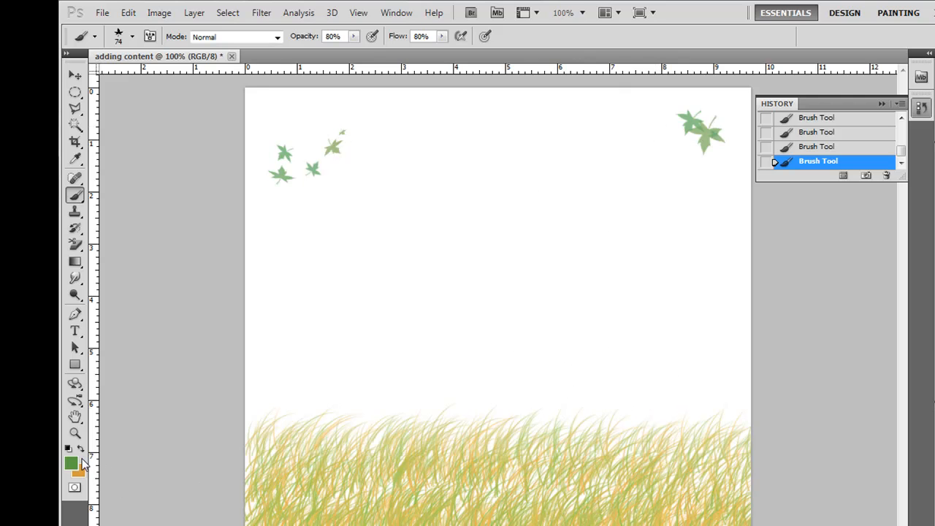
left_click(81, 449)
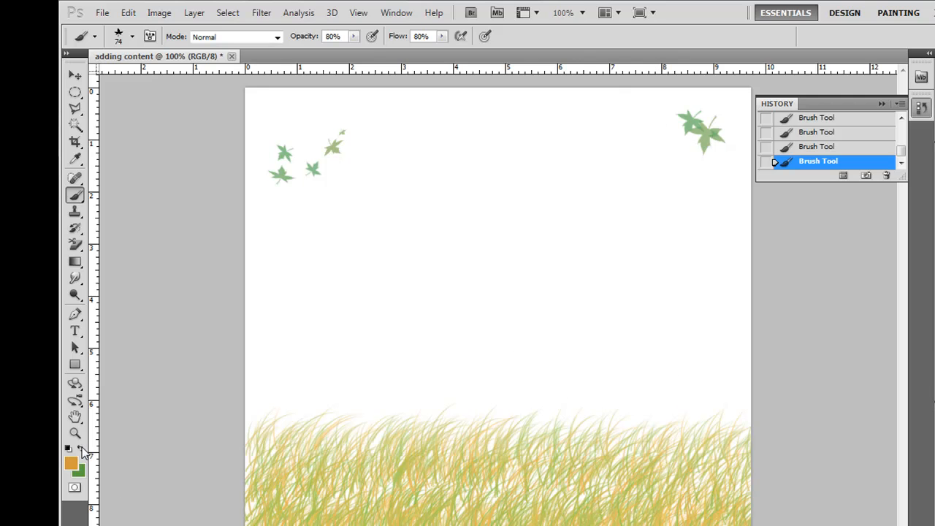
left_click_drag(403, 168, 408, 191)
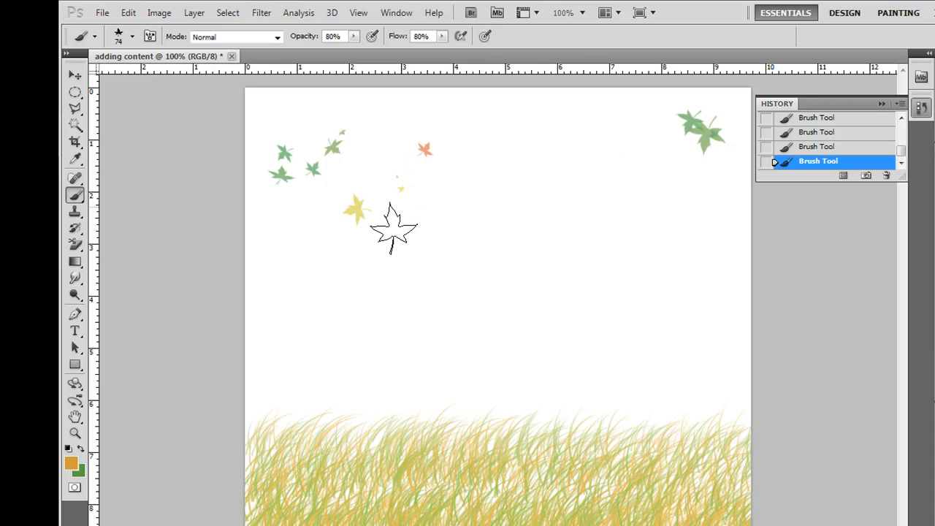
left_click_drag(637, 188, 603, 209)
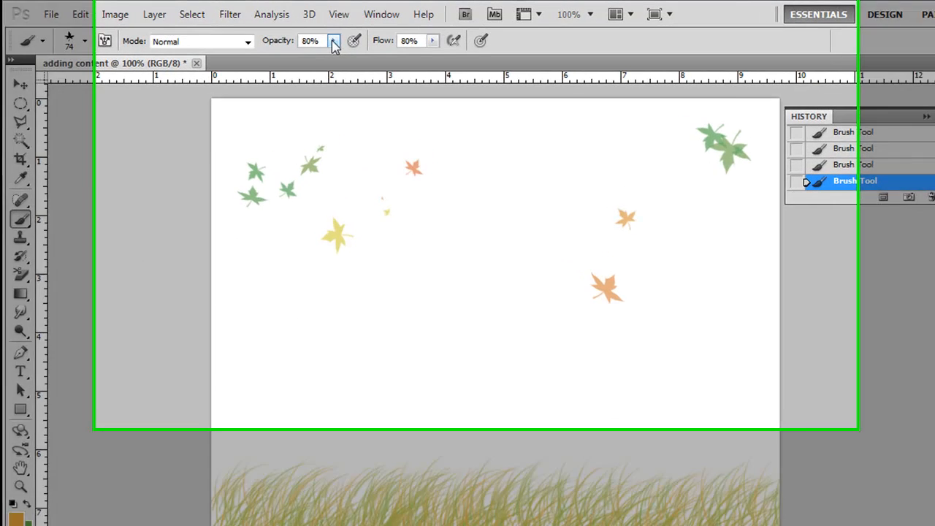
- Raise brush opacity and flow to 100% and add more orange and yellow leaves
left_click_drag(353, 38, 382, 245)
left_click(271, 402)
left_click_drag(413, 51, 476, 97)
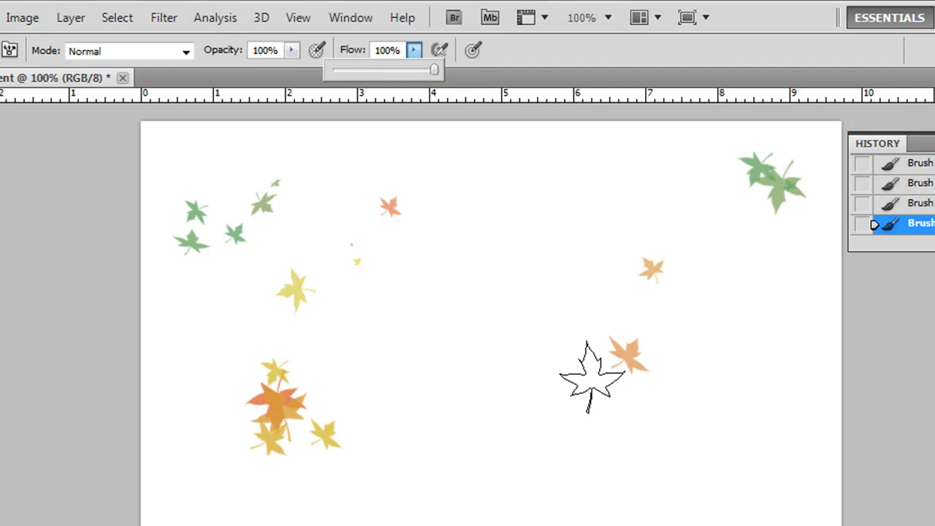
left_click(724, 445)
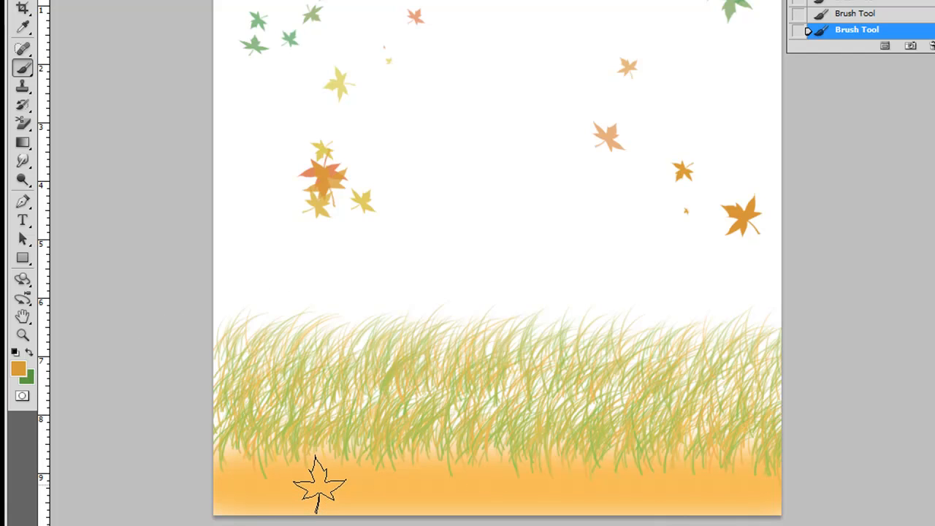
left_click(20, 371)
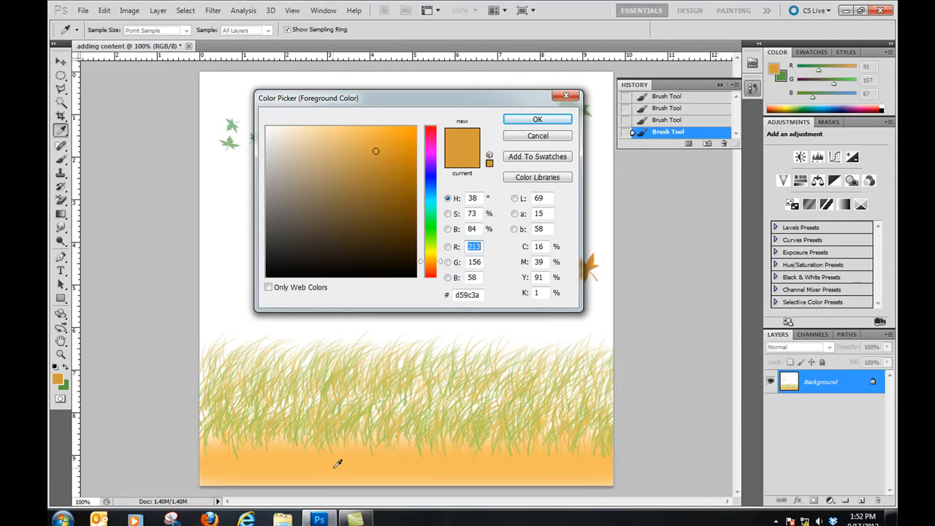
- Sample the light-orange ground colour and paint more orange leaves across the sky
left_click(334, 468)
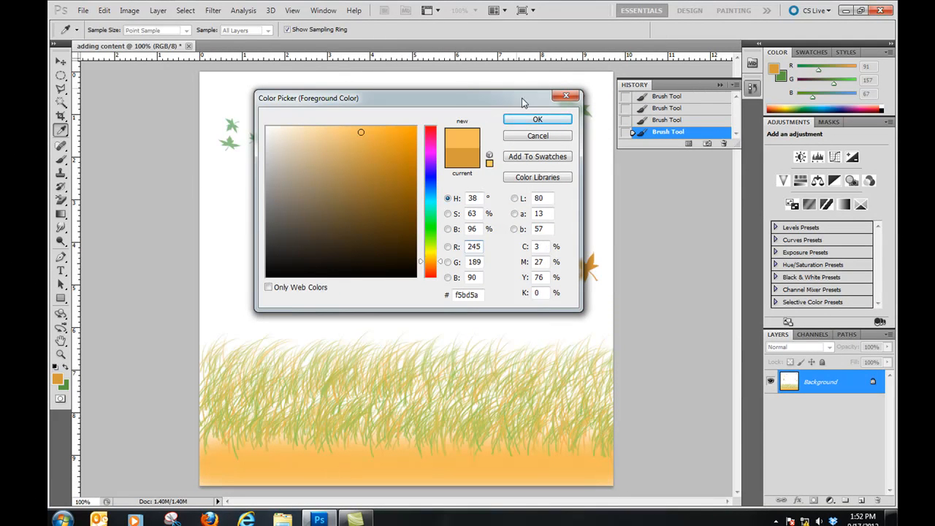
left_click(533, 120)
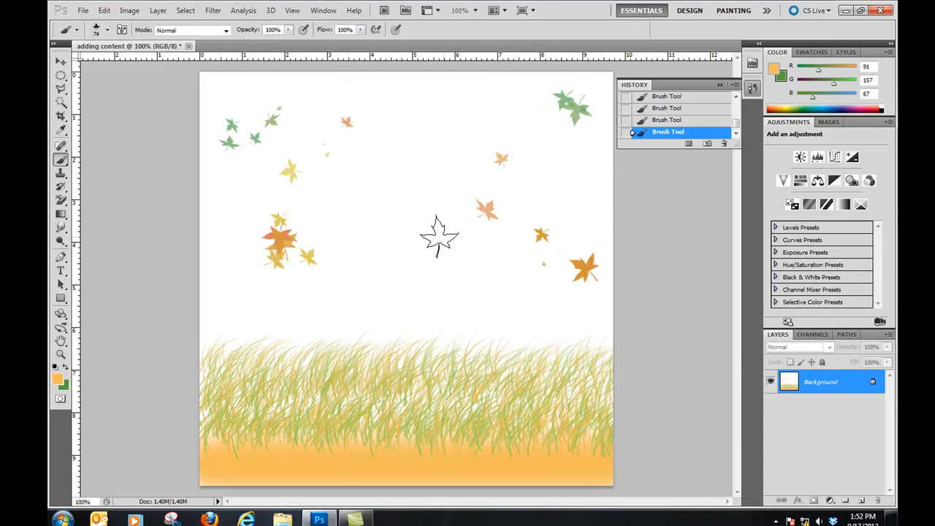
left_click(408, 211)
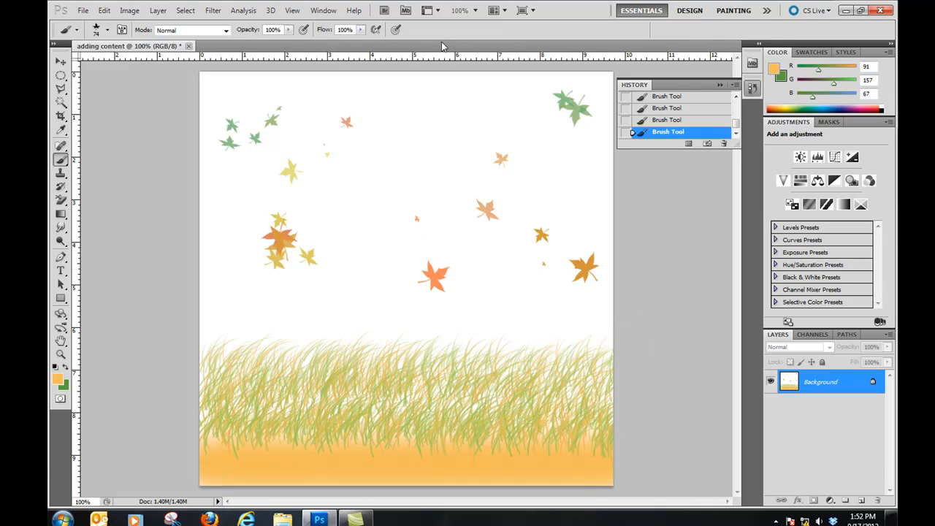
left_click_drag(432, 117, 418, 186)
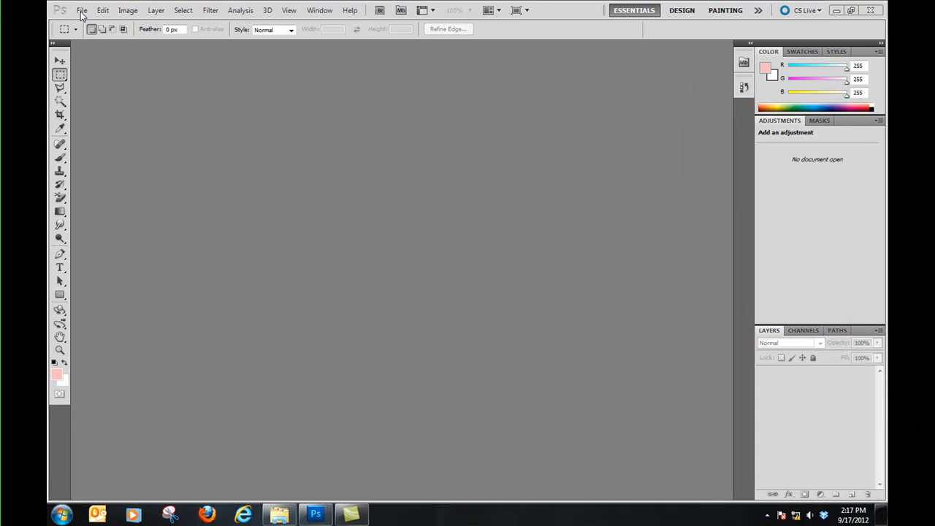
- Create a 700 × 700 px, 72 ppi white document named 'drawing and selection tools'
left_click(83, 12)
left_click(85, 24)
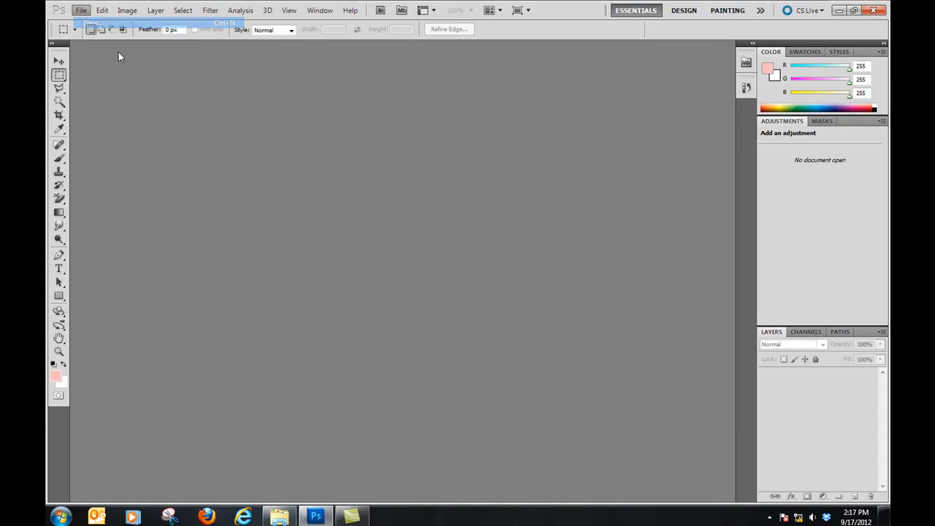
type("drawing and selection tools")
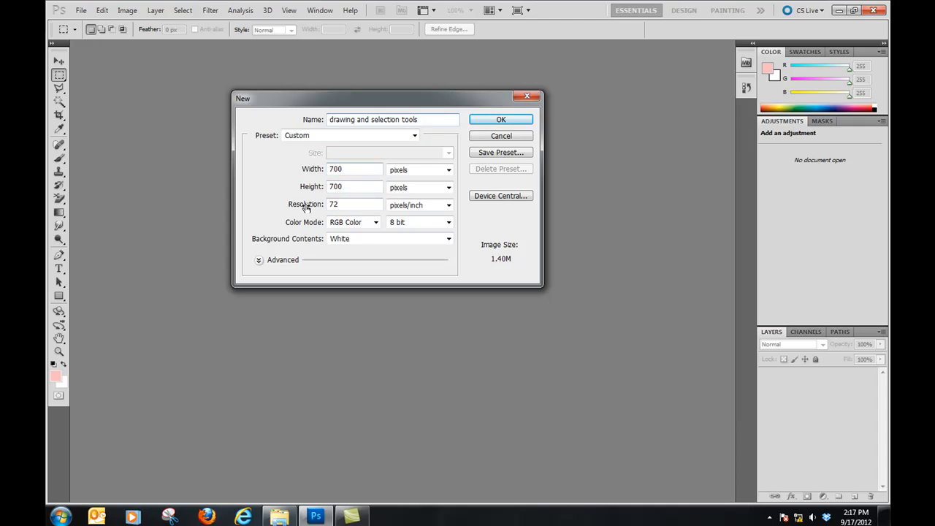
left_click(497, 120)
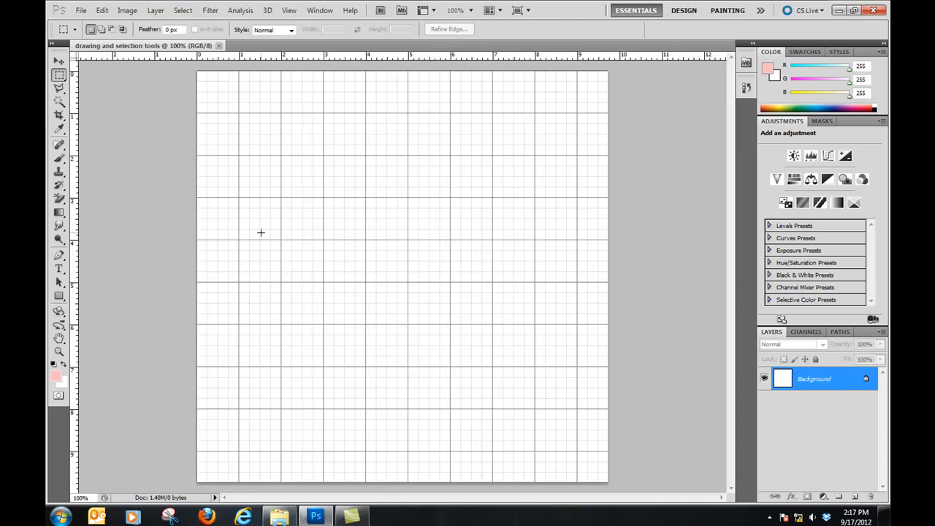
- Hide the grid with Ctrl+' and restore default black foreground and white background colours
key("ctrl+apostrophe")
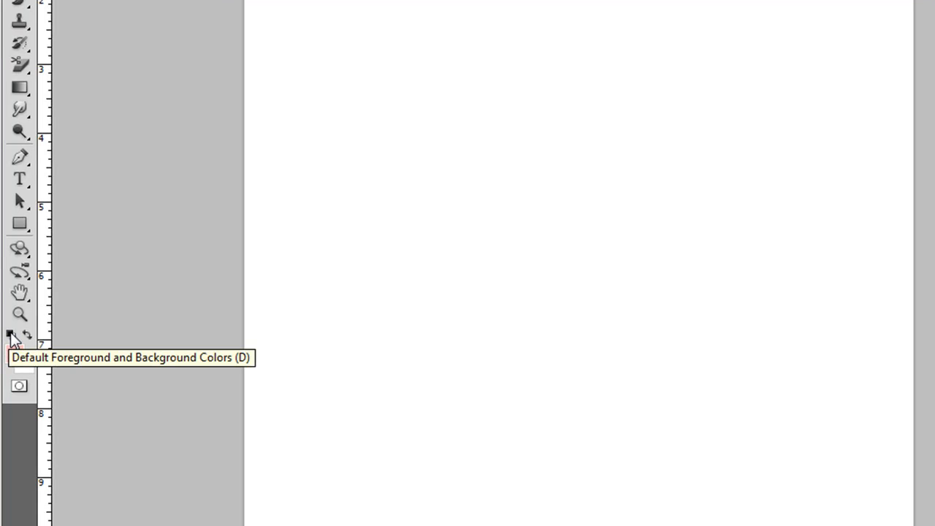
left_click(10, 336)
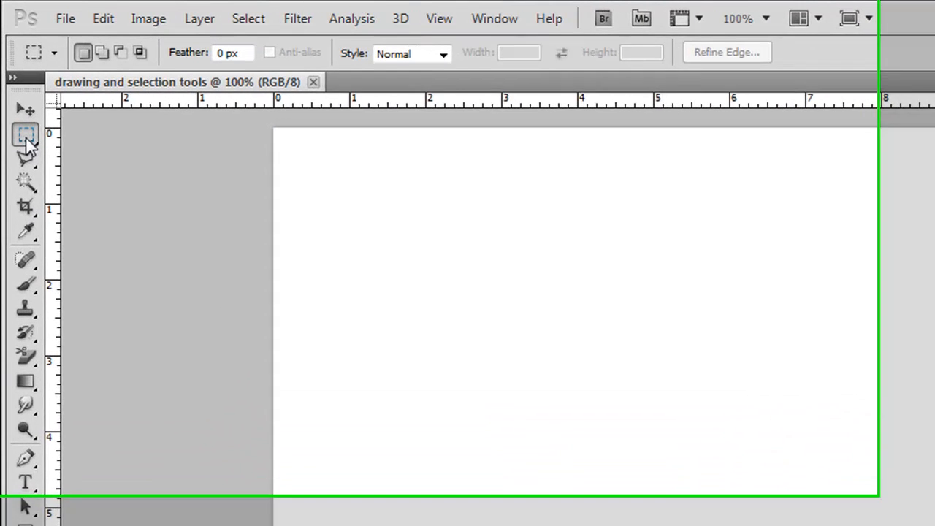
- Draw a wide selection across the upper middle of the canvas with the Rectangular Marquee Tool
left_click(19, 95)
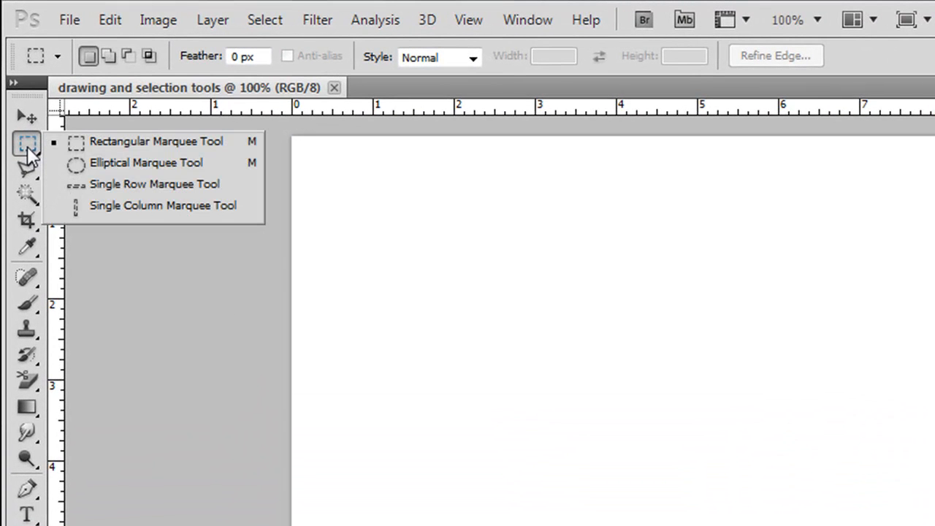
left_click(130, 145)
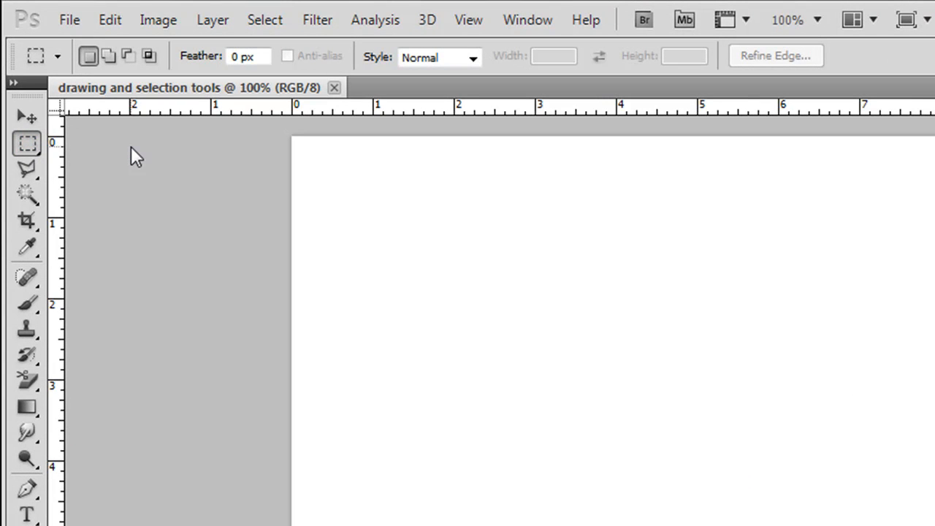
left_click_drag(459, 288, 777, 388)
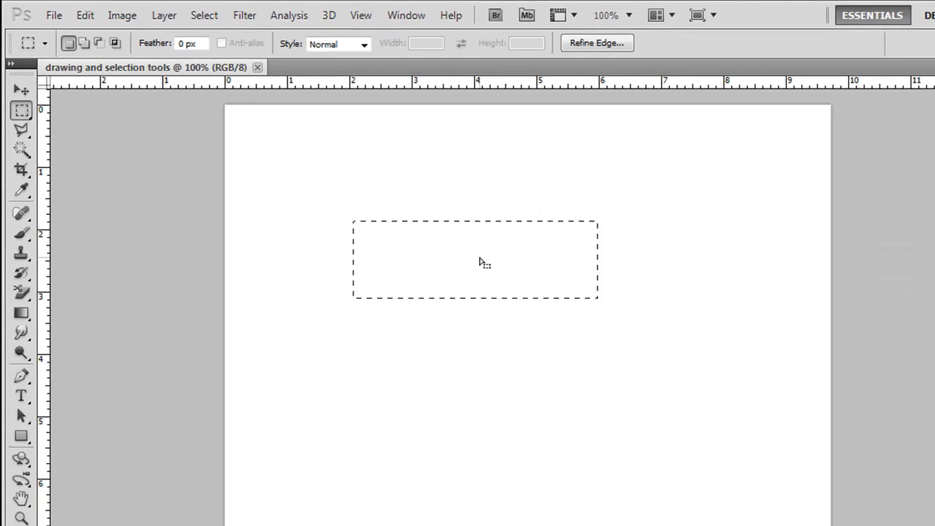
- Configure a 10 px red (f71238) Stroke on the selection, placed Inside at 50% opacity
right_click(427, 230)
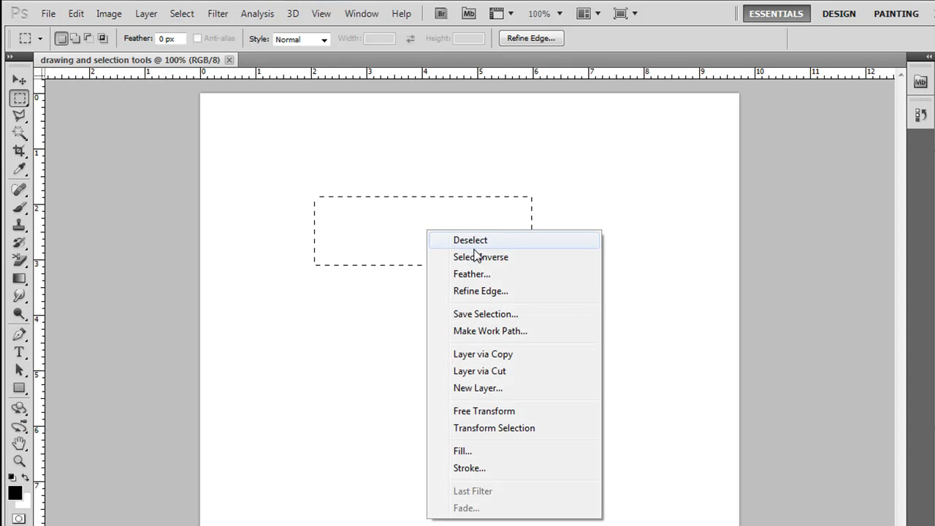
left_click(468, 469)
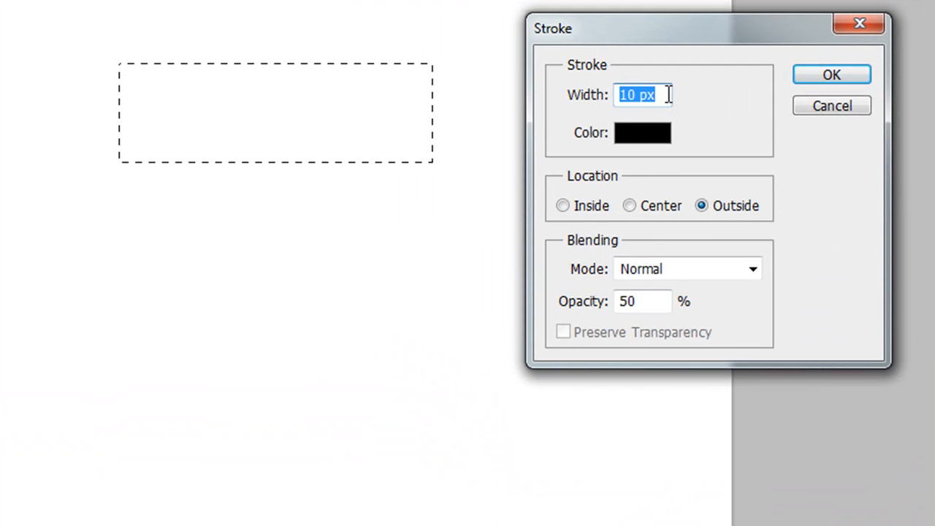
left_click(648, 138)
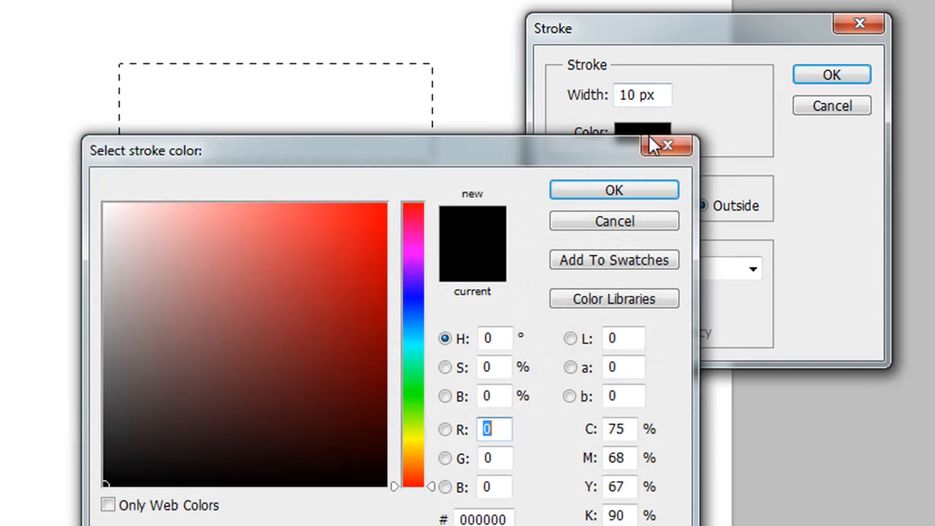
left_click(410, 211)
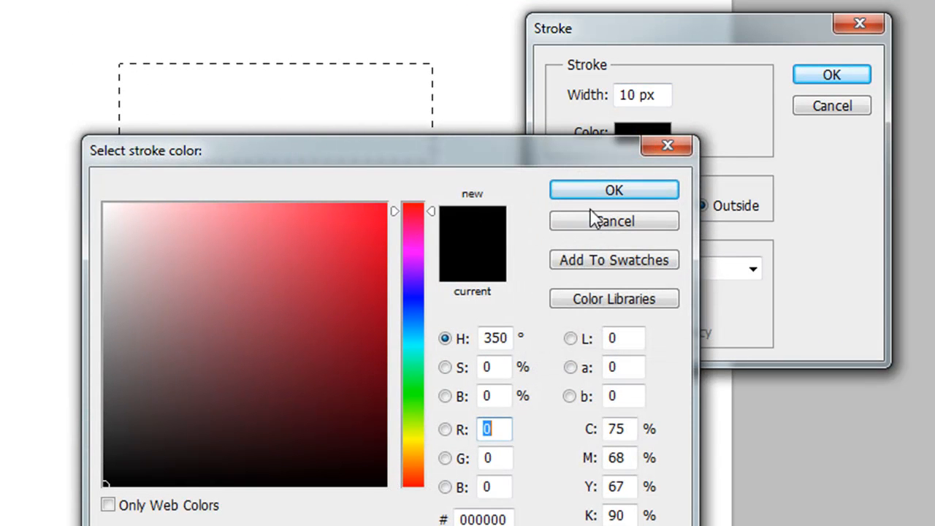
left_click(365, 212)
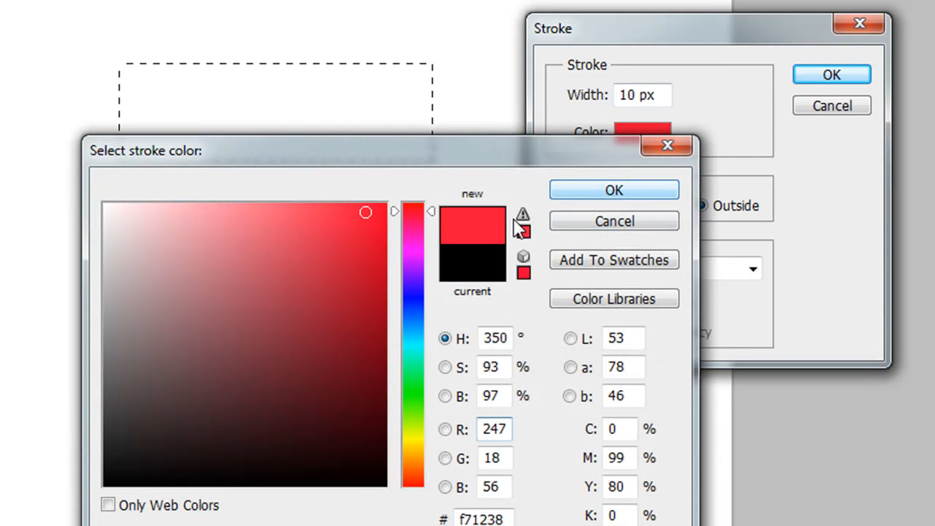
left_click(522, 231)
left_click(590, 193)
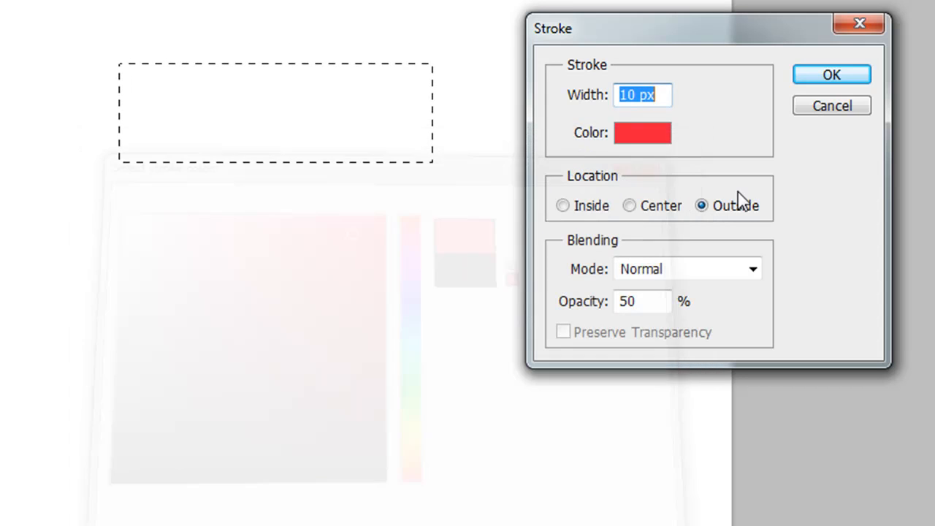
left_click(563, 207)
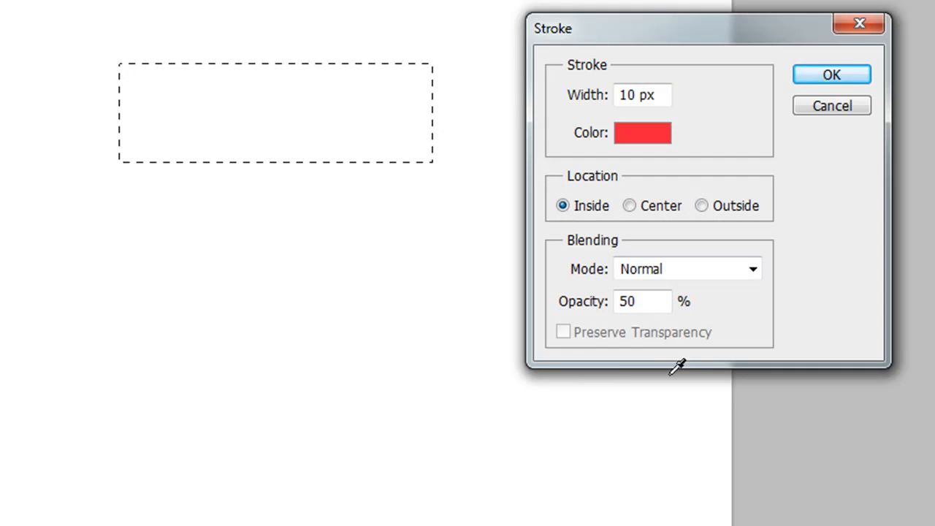
- Apply the inside stroke, then add a 15px red Outside stroke at 100% opacity
left_click(819, 86)
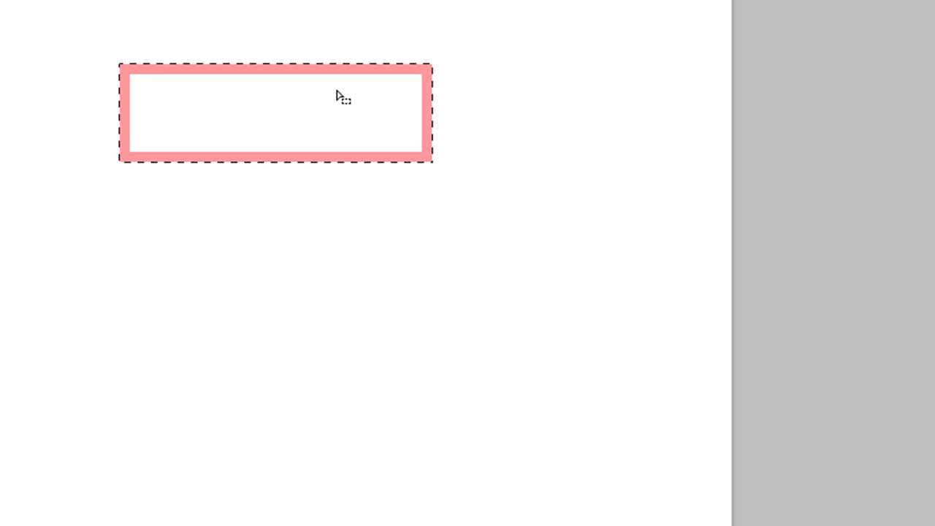
right_click(225, 116)
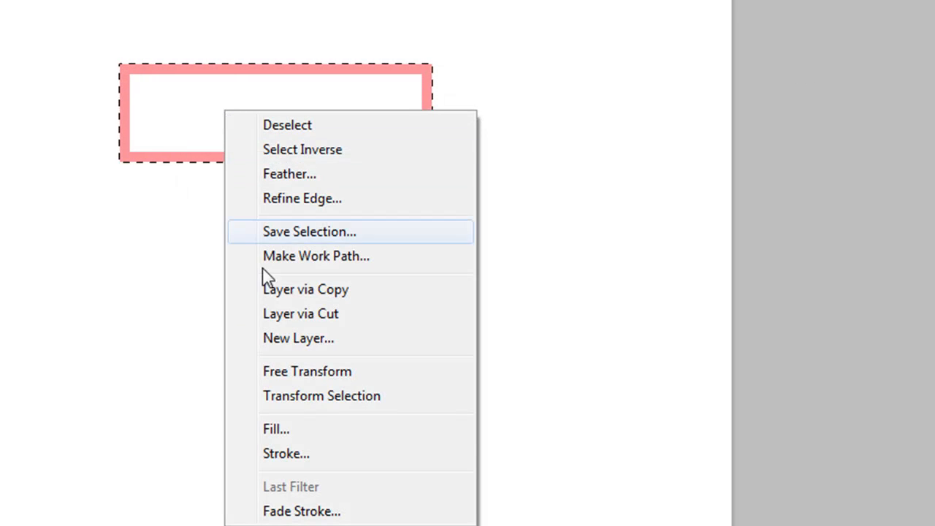
left_click(295, 455)
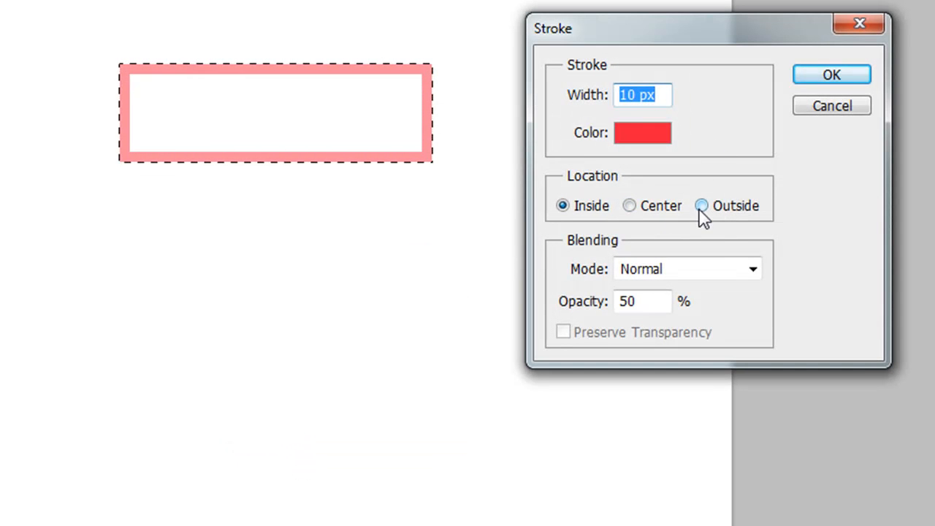
left_click(702, 207)
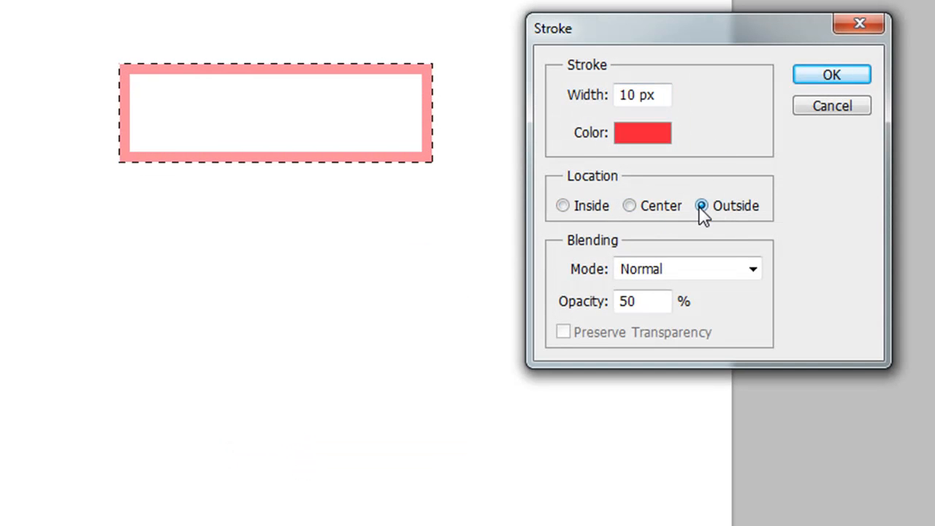
double_click(650, 308)
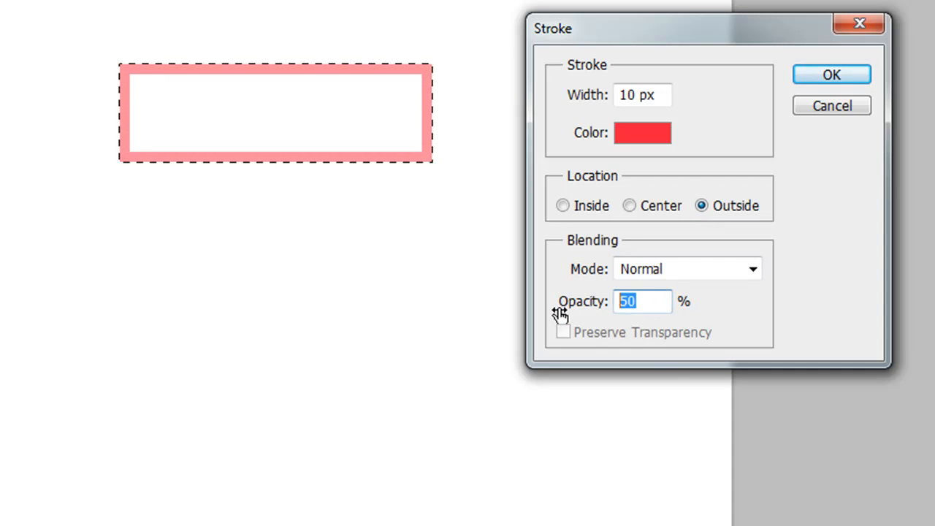
type("100")
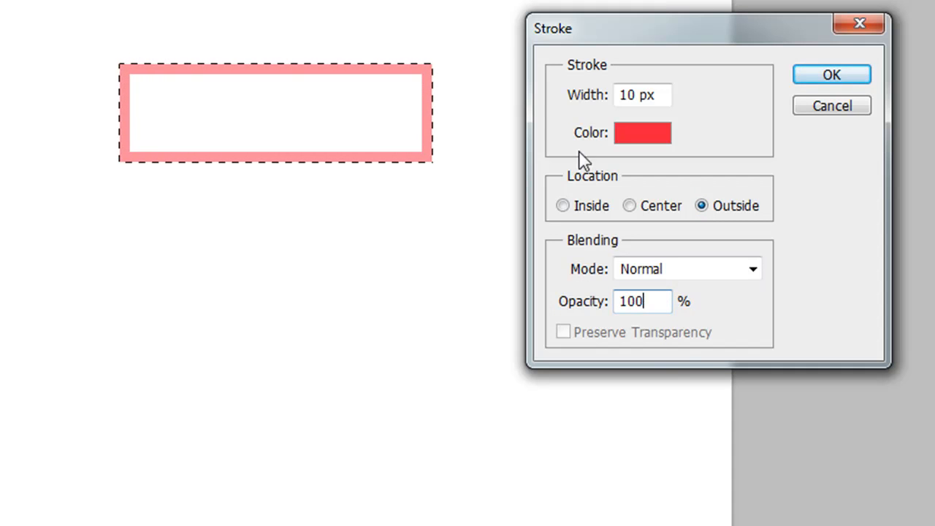
double_click(662, 98)
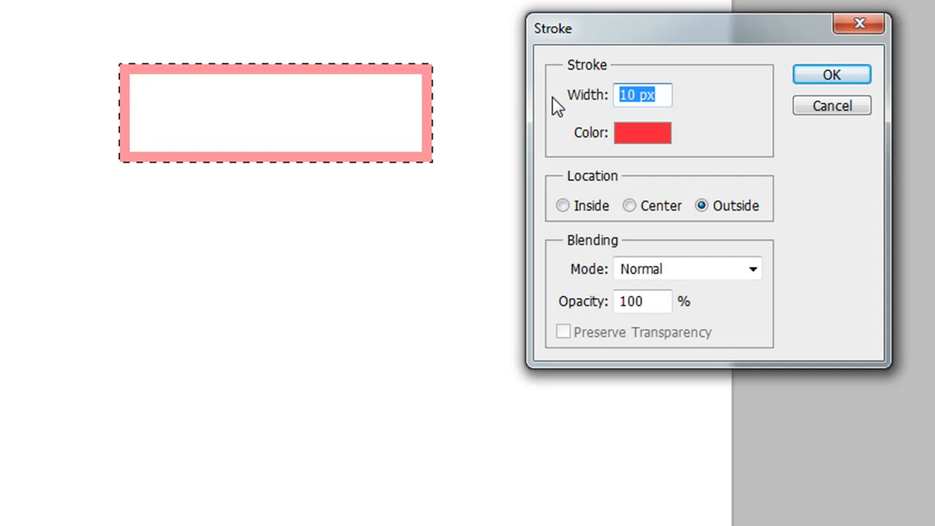
type("15px")
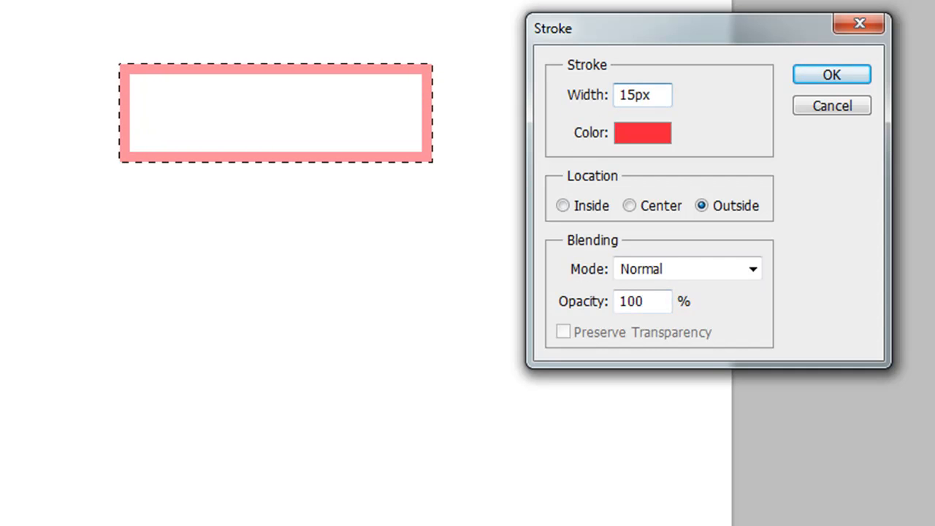
left_click(824, 82)
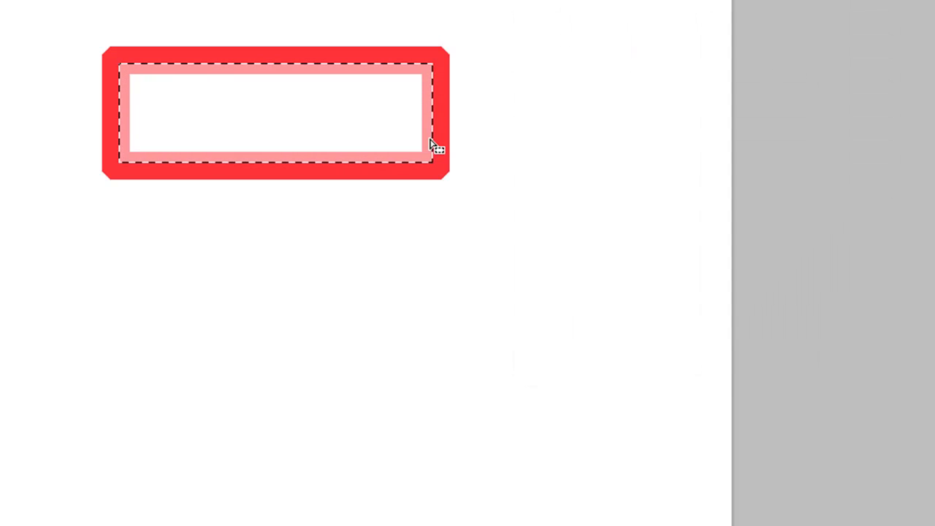
- Fill the rectangular selection with custom colour e1d76b at 50% opacity
right_click(317, 129)
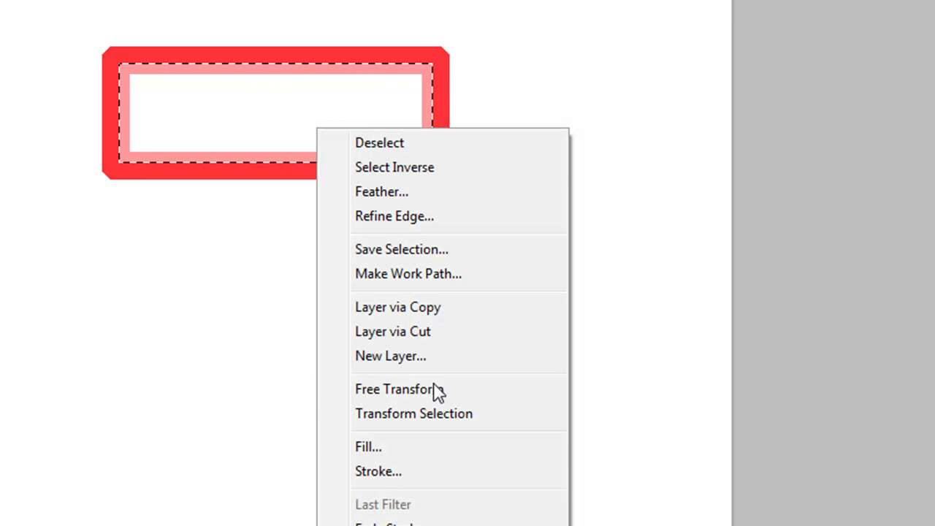
left_click(419, 447)
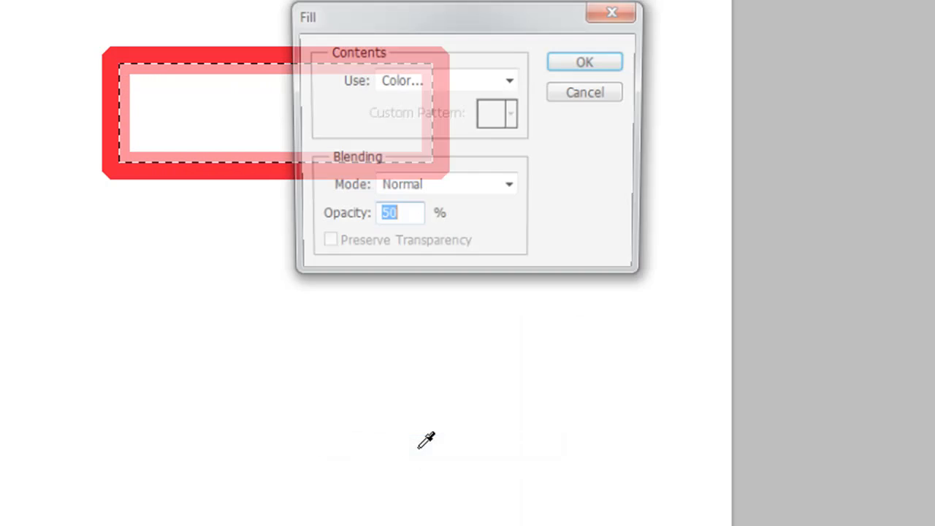
left_click(510, 80)
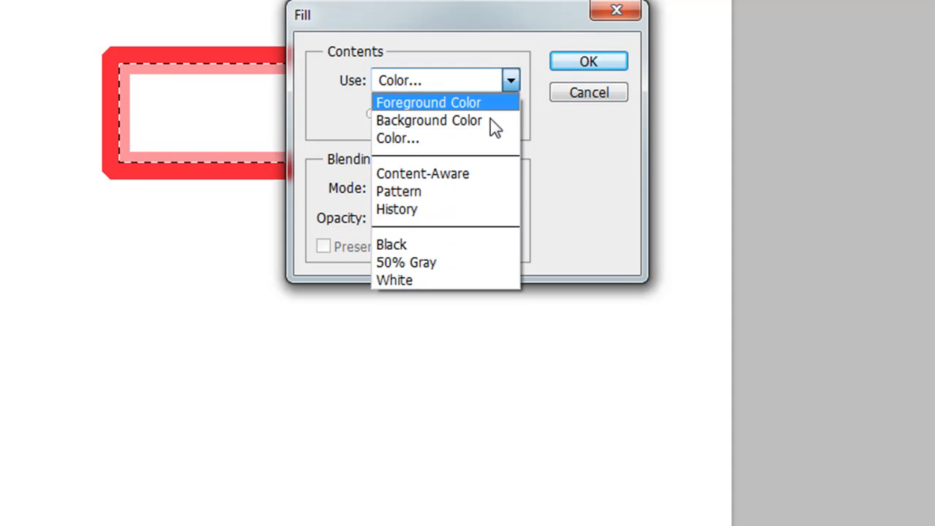
left_click(393, 135)
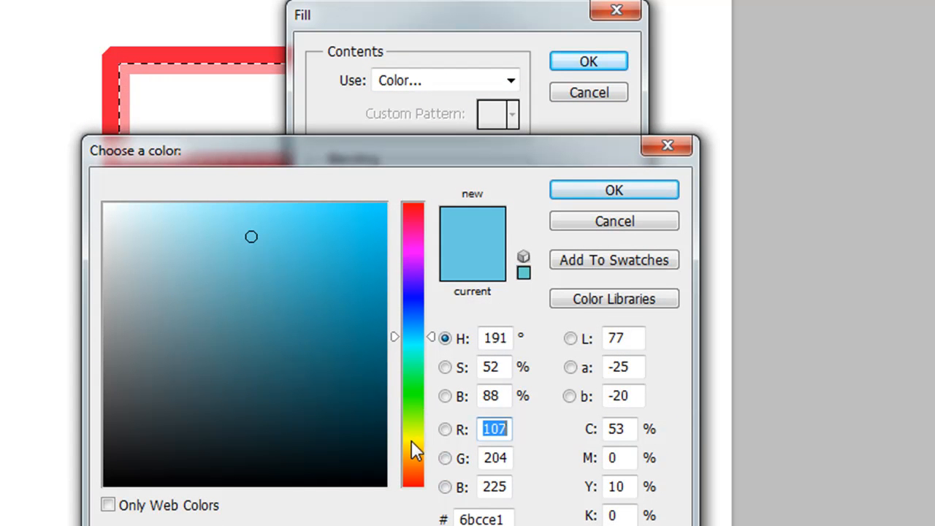
left_click(412, 441)
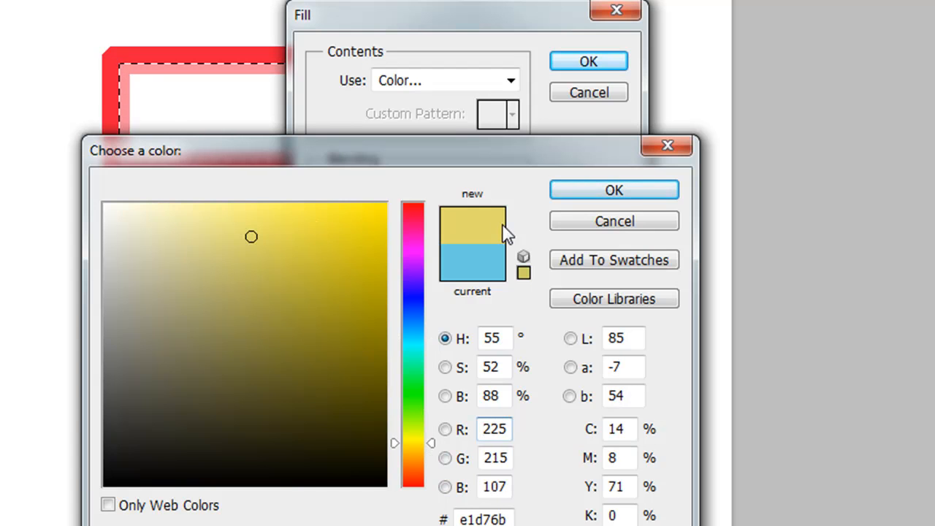
left_click(622, 193)
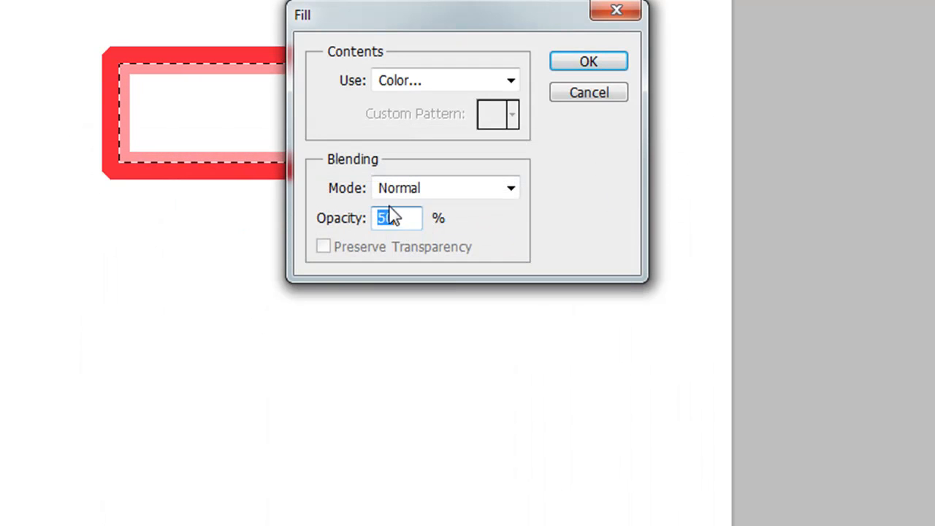
left_click(581, 60)
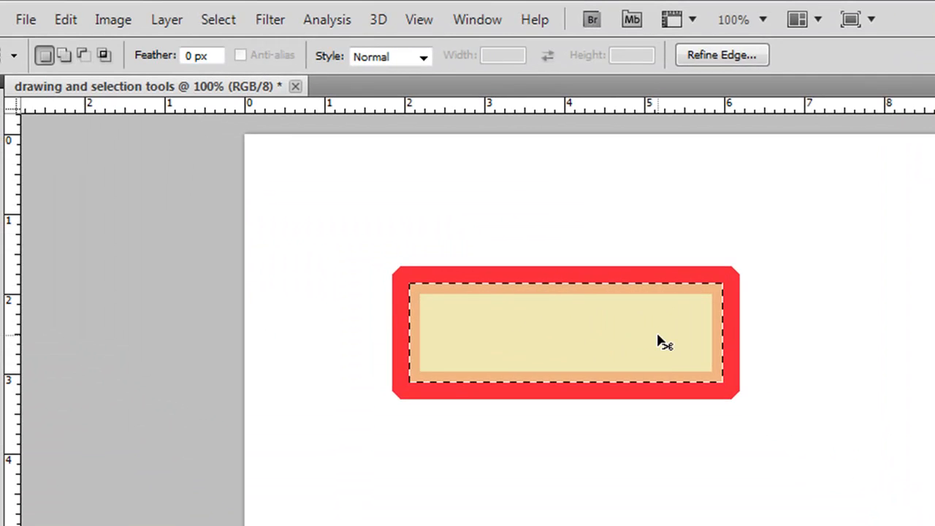
- Deselect with Ctrl+D, then glance at the Select menu and close it unused
key("ctrl+d")
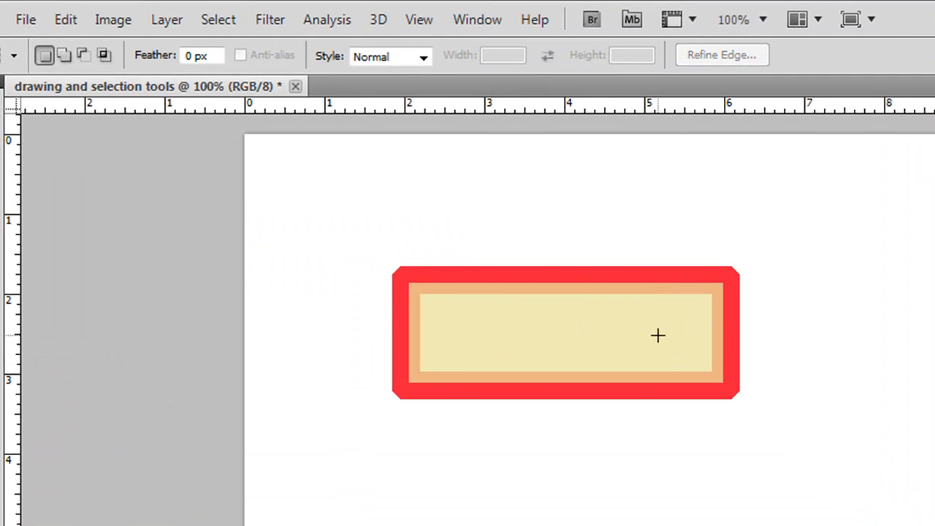
left_click(207, 21)
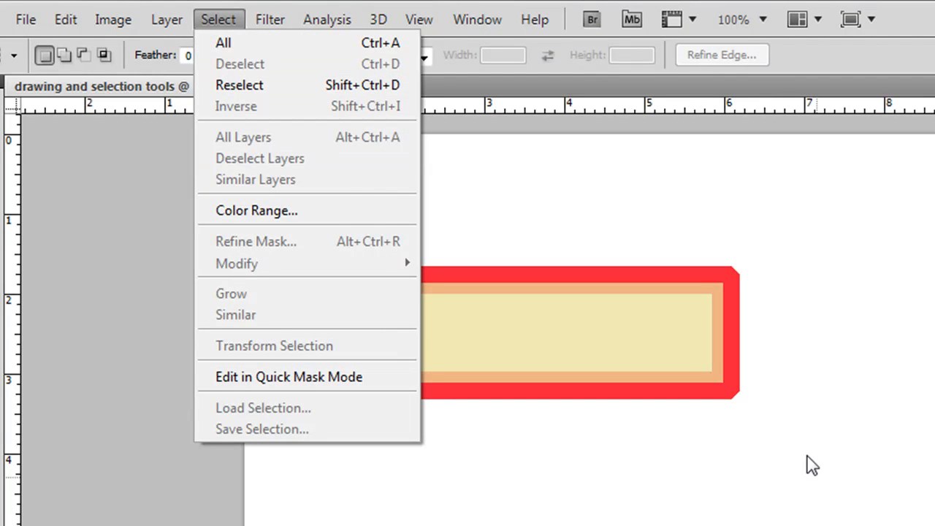
left_click(780, 412)
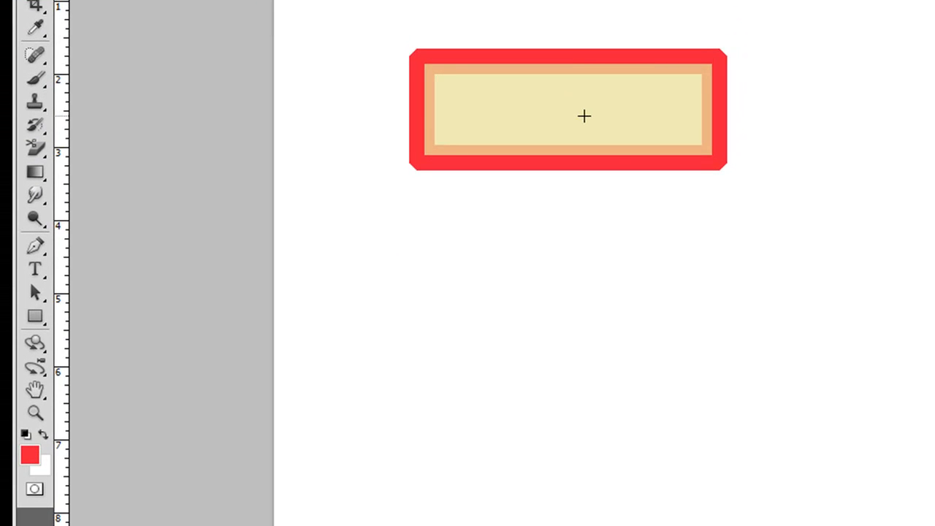
- Select the Polygon Tool from the shape tool flyout
left_click(36, 317)
left_click_drag(37, 310, 101, 316)
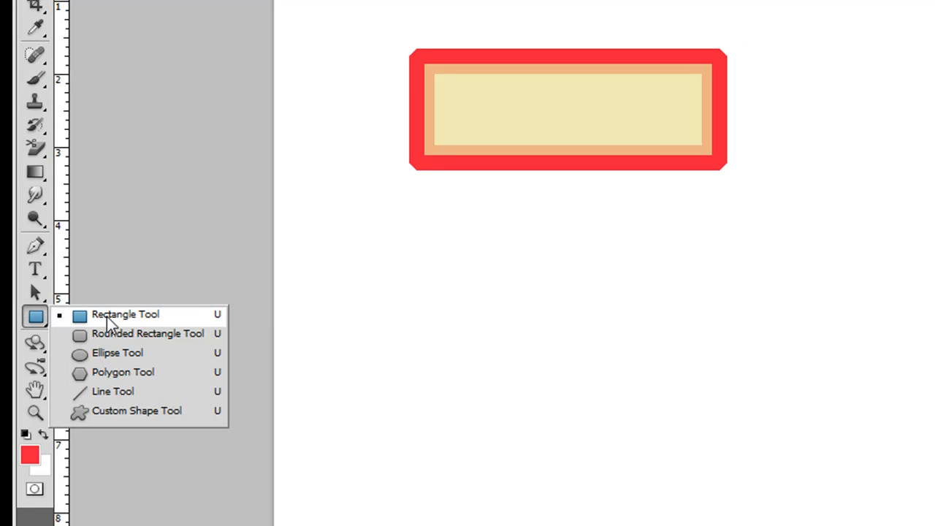
left_click(116, 372)
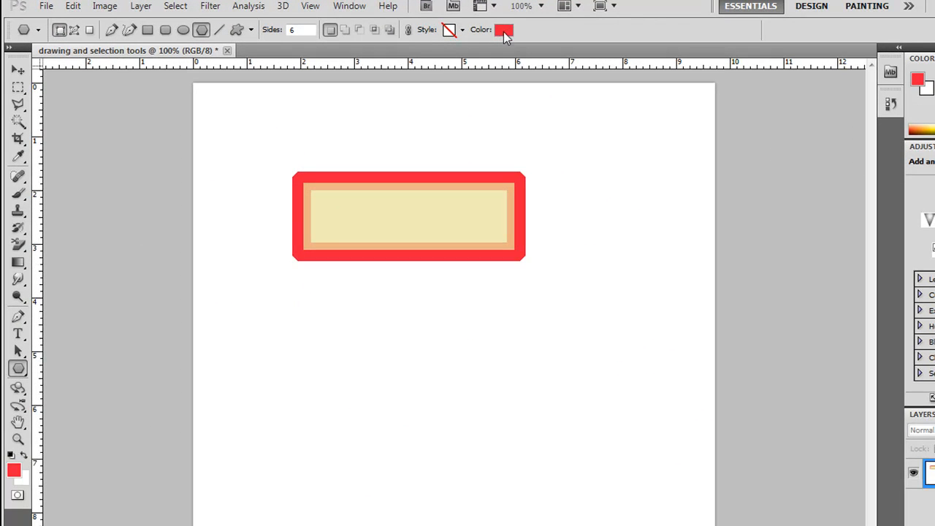
- Set the shape colour to muted blue 4056a6 and the polygon sides to 8
left_click(503, 31)
left_click(502, 346)
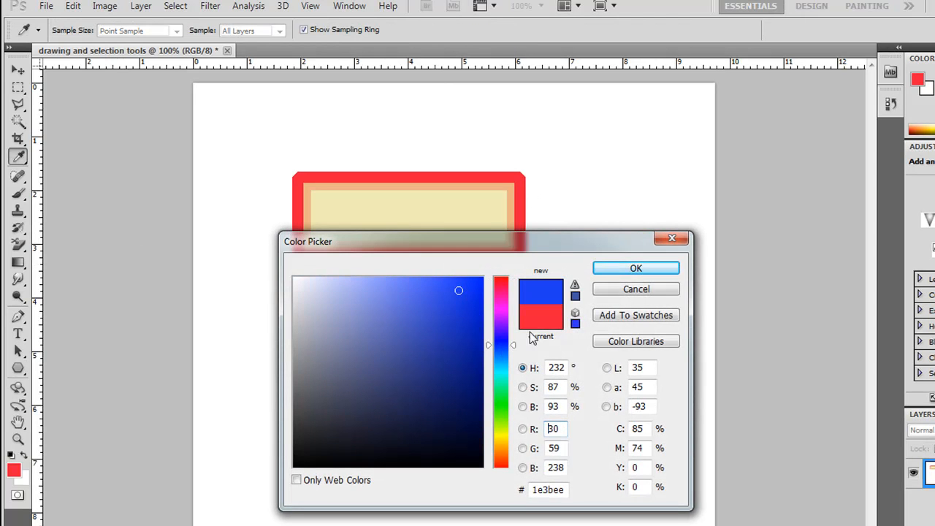
left_click(576, 288)
left_click(615, 274)
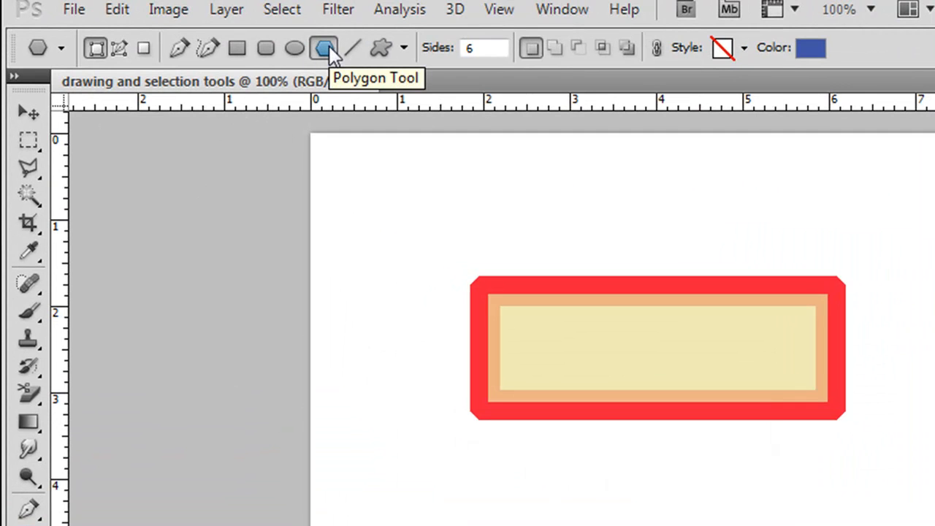
left_click(461, 48)
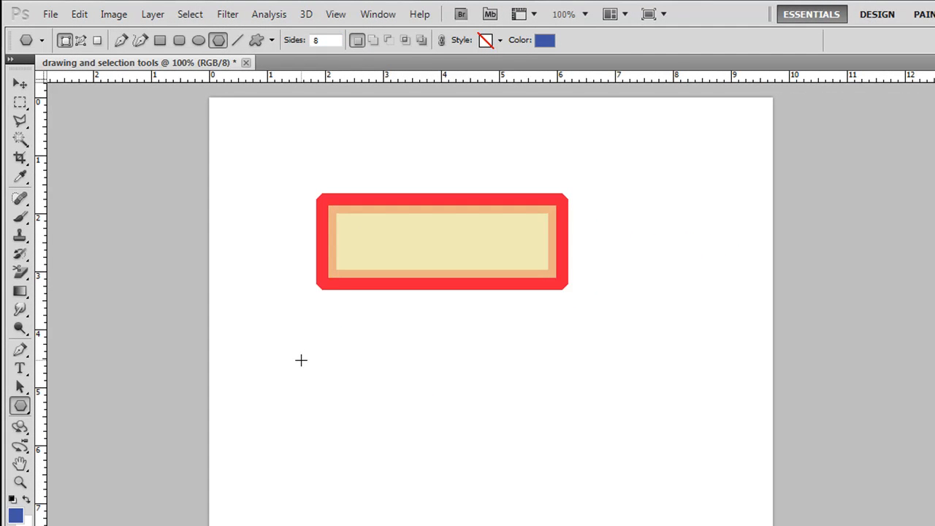
- Draw a blue octagon, then enable Star geometry and draw an eight-point star beside it
left_click_drag(301, 360, 325, 394)
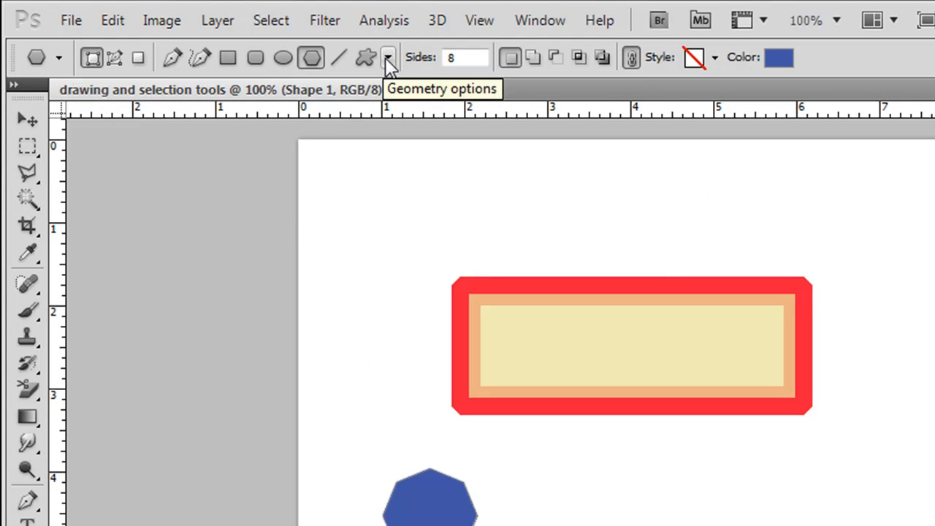
left_click(387, 58)
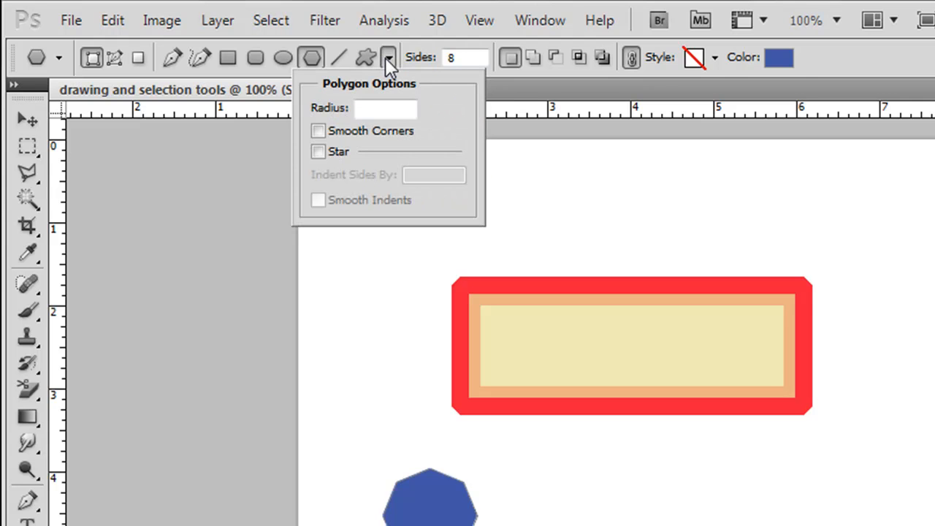
left_click(319, 152)
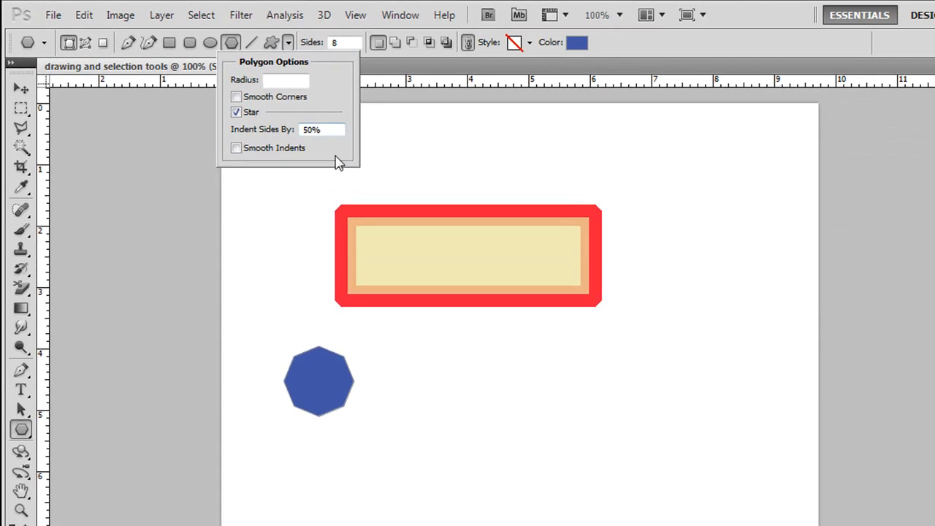
left_click(449, 385)
left_click_drag(449, 384, 482, 426)
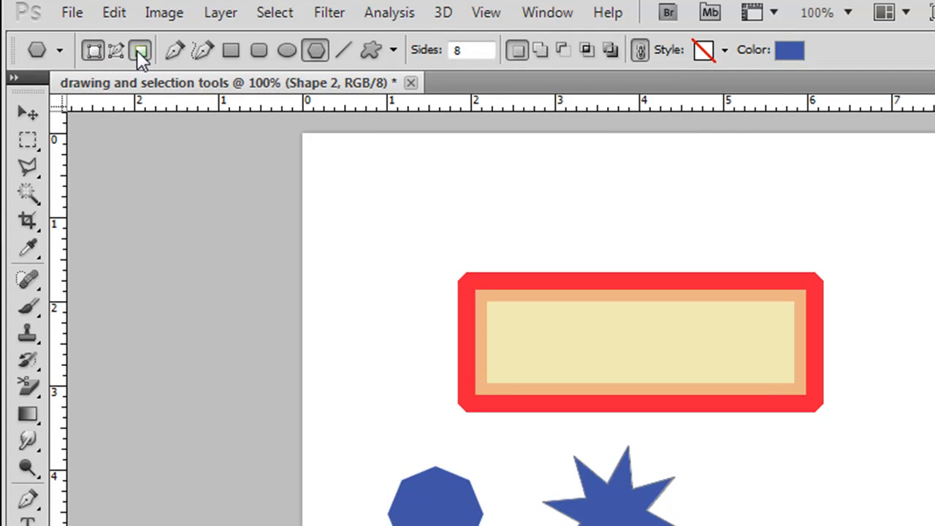
- Switch the Polygon tool to Fill pixels and, since the star's shape layer is refused, add empty Layer 1
left_click(137, 51)
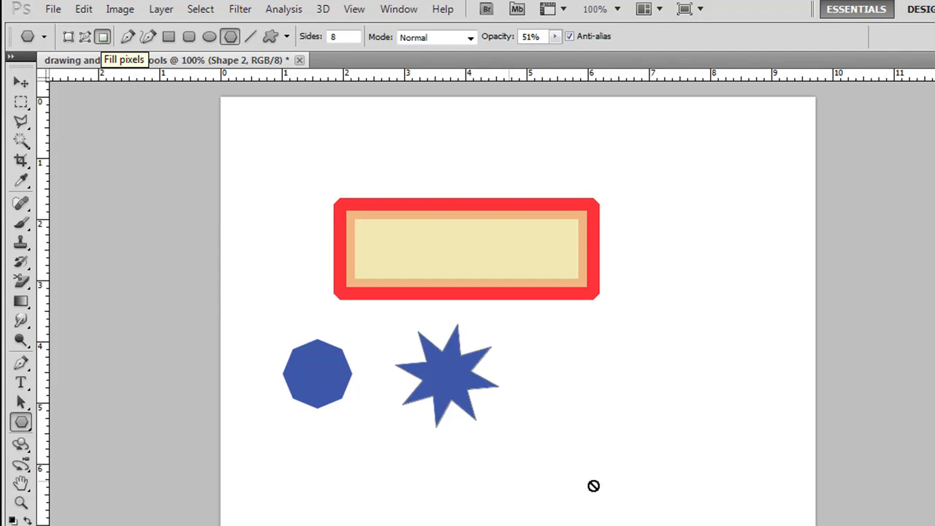
left_click(603, 361)
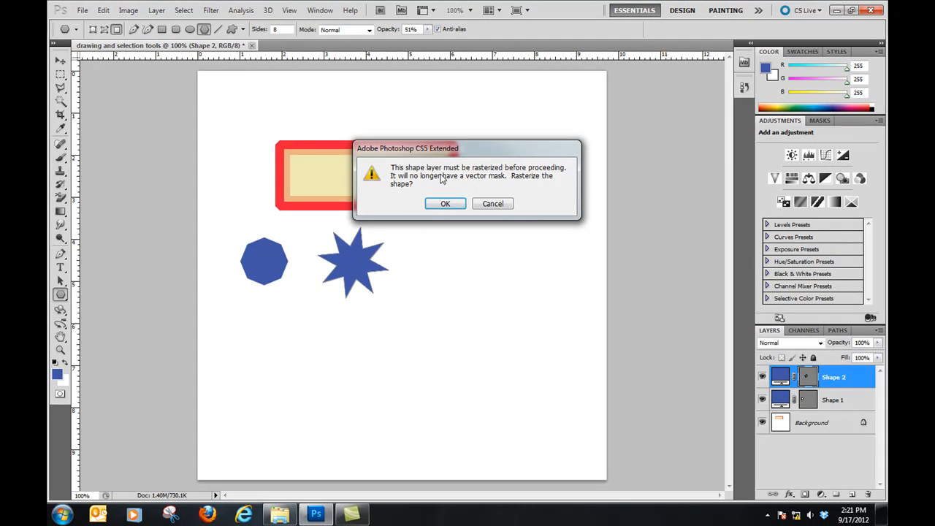
left_click(491, 205)
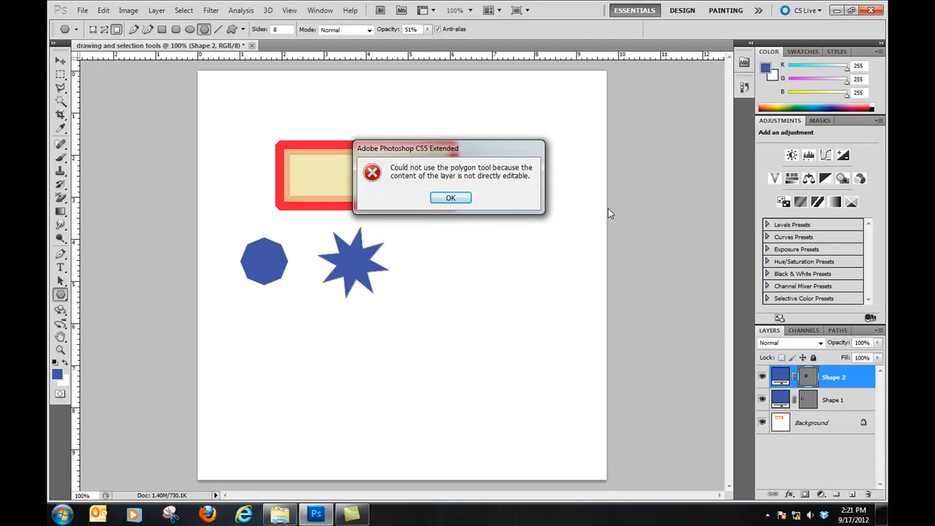
left_click(455, 198)
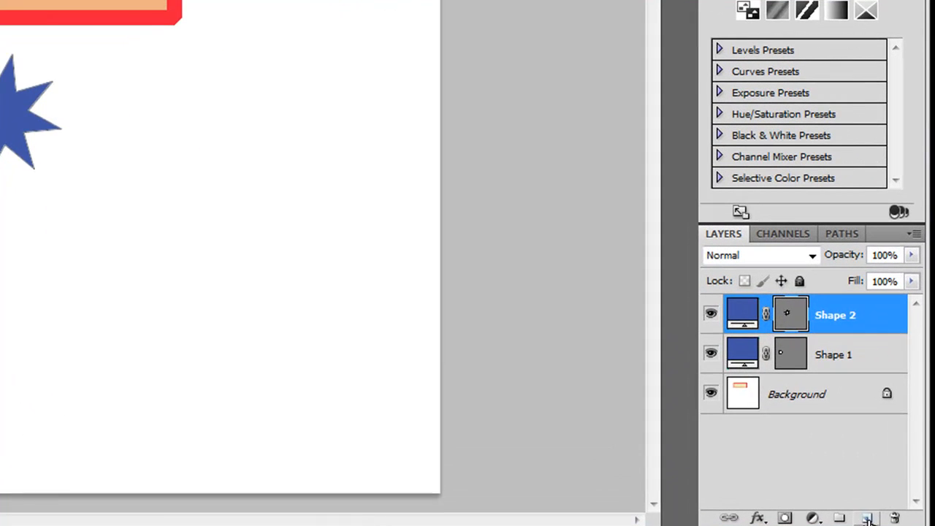
left_click(851, 494)
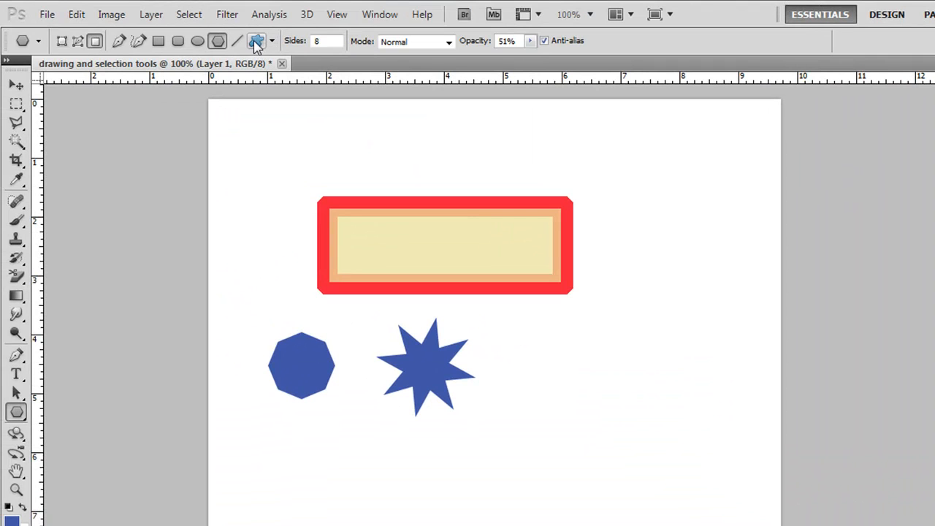
- Select the Custom Shape tool and browse the preset shapes such as arrows and music notes
left_click(20, 418)
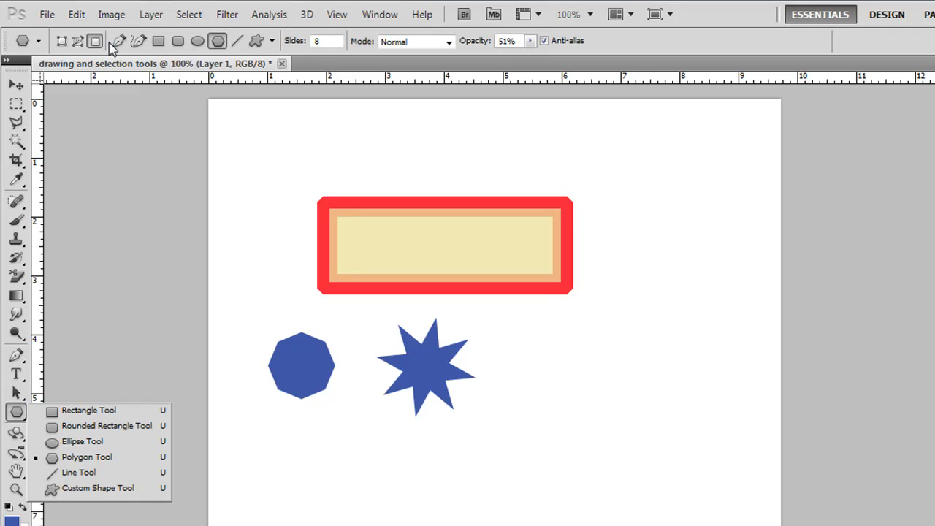
left_click(257, 41)
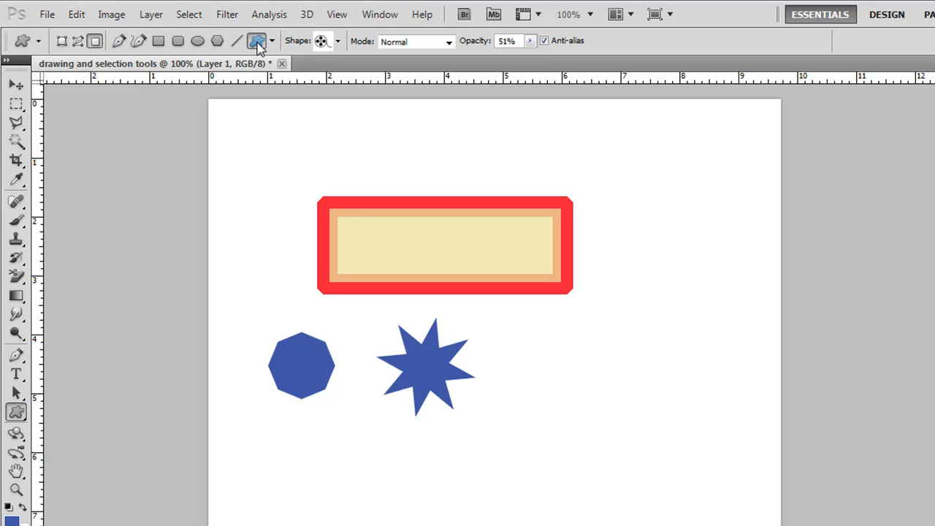
left_click(337, 41)
left_click_drag(398, 155, 400, 74)
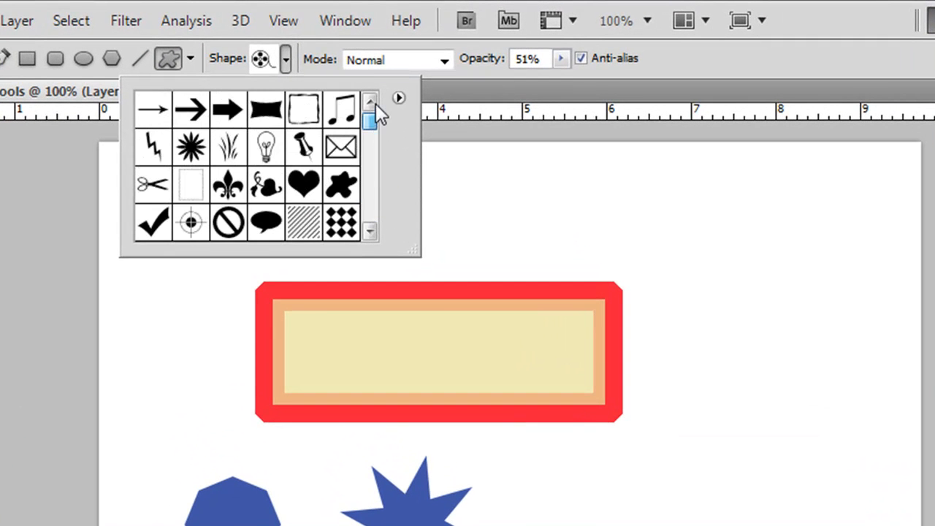
left_click(154, 111)
left_click(190, 111)
left_click(229, 119)
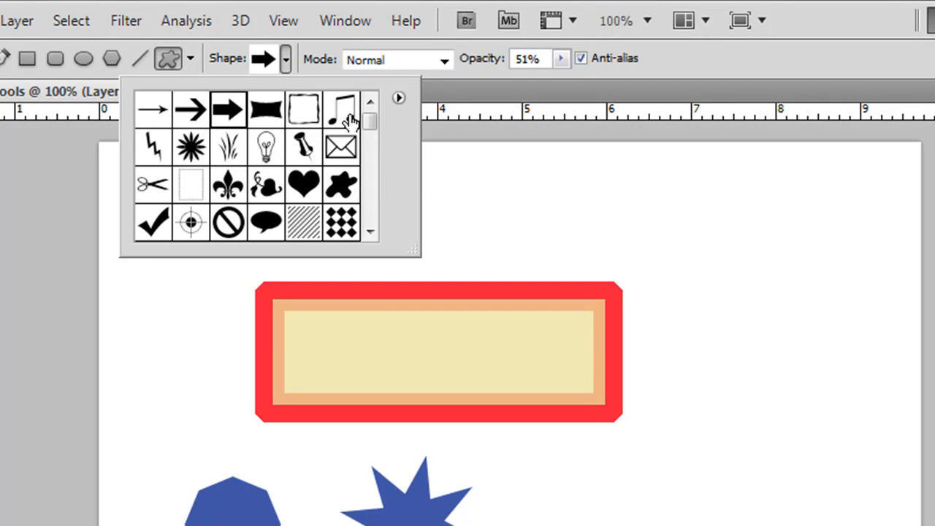
left_click(349, 119)
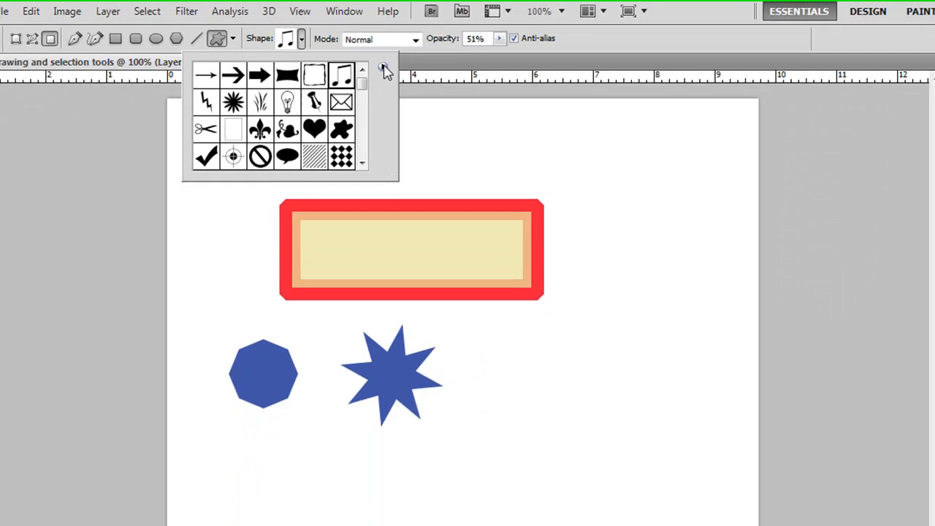
- Append the Web shape set to the existing custom shapes
left_click(399, 98)
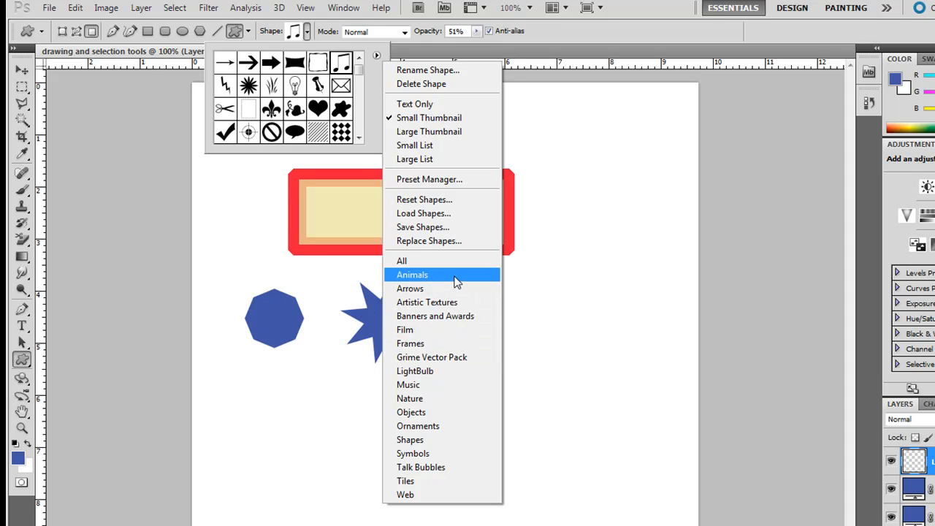
left_click(477, 495)
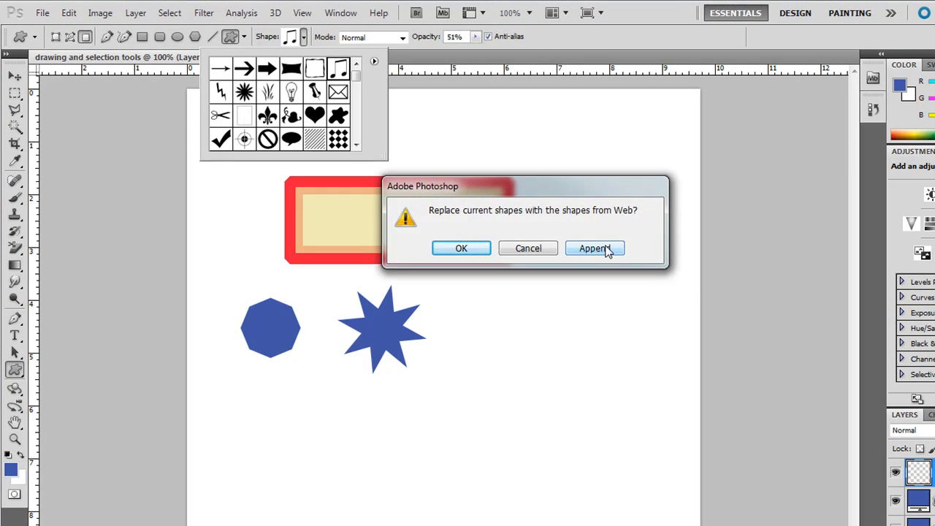
left_click(595, 248)
left_click_drag(357, 70, 358, 131)
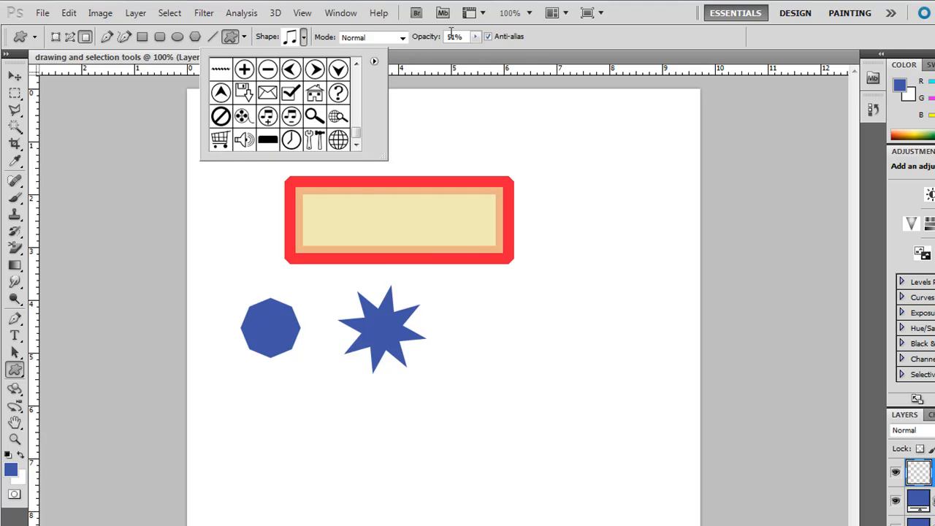
- Set opacity to 10% and draw a shopping-cart shape on the page
left_click(475, 37)
left_click(466, 36)
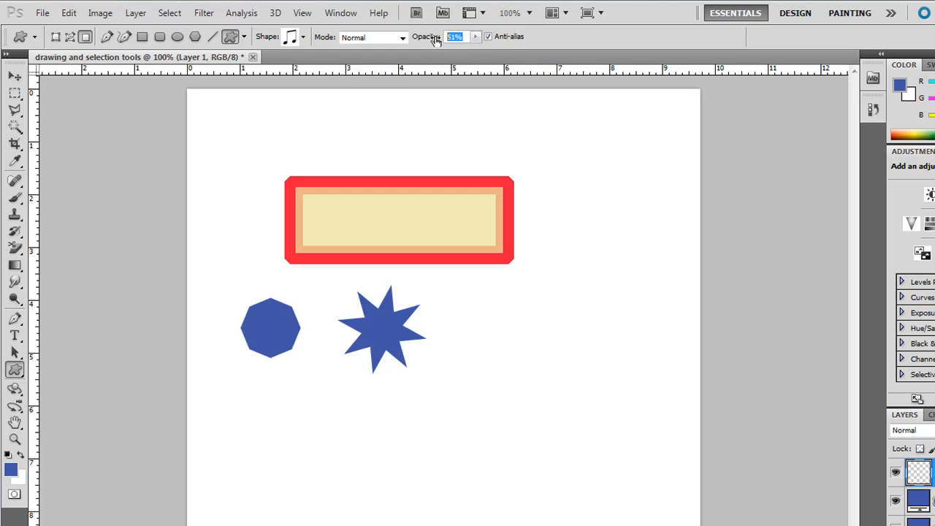
type("100")
left_click(304, 36)
left_click(222, 141)
left_click_drag(325, 416, 423, 502)
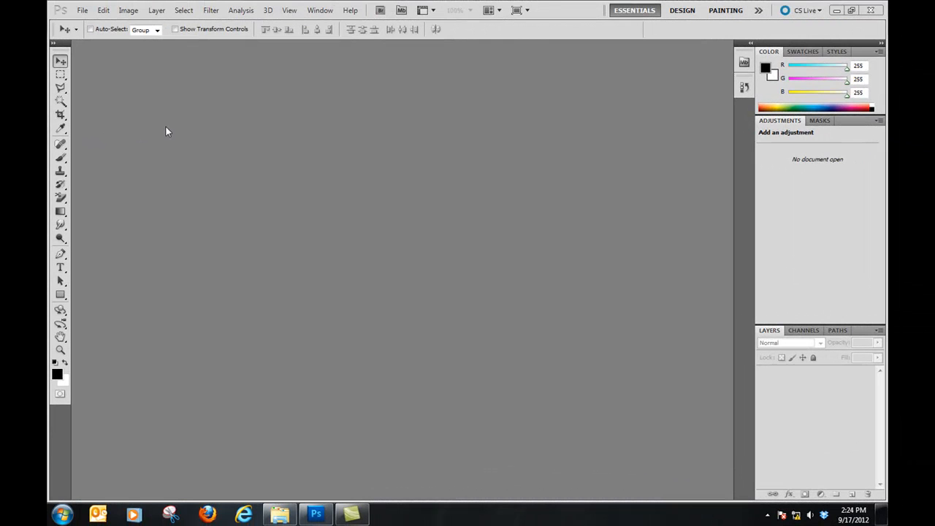
- Create a new 700×700 px document named 'adding text' and hide the grid
left_click(83, 10)
left_click(99, 21)
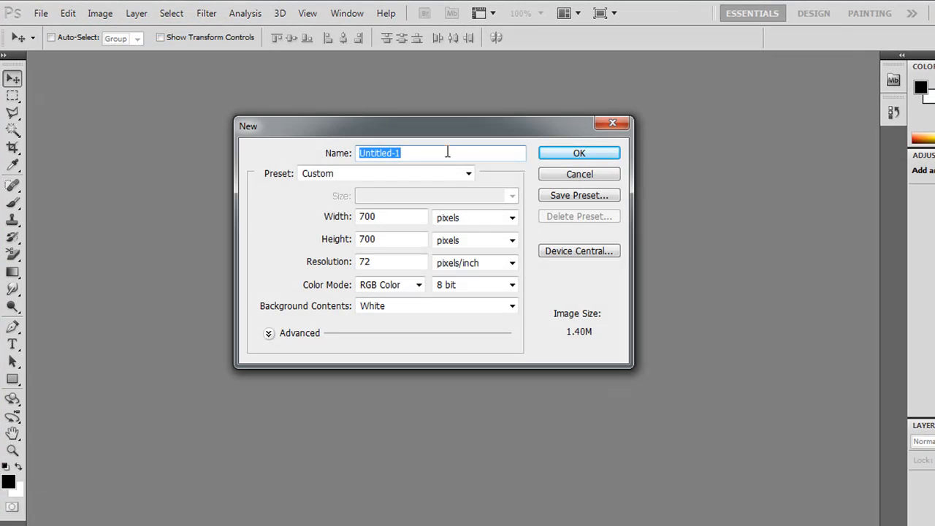
type("adding text")
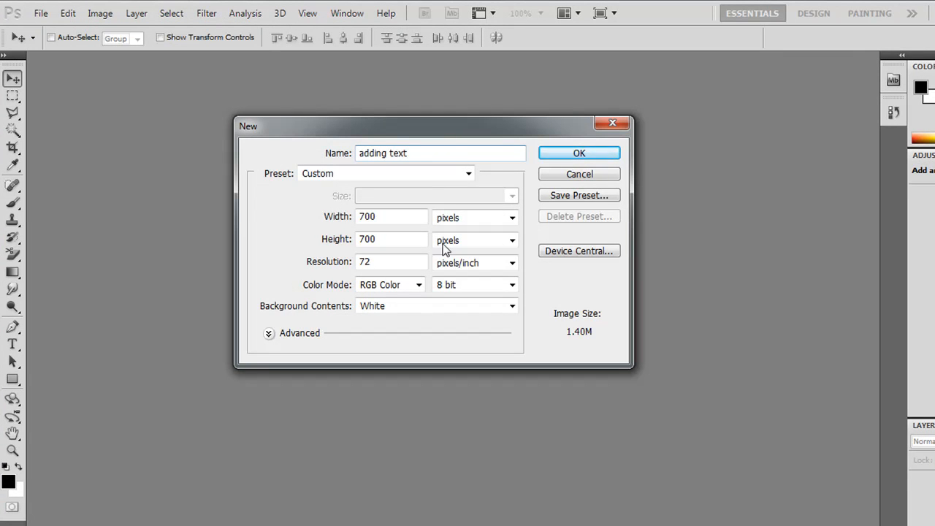
left_click(578, 154)
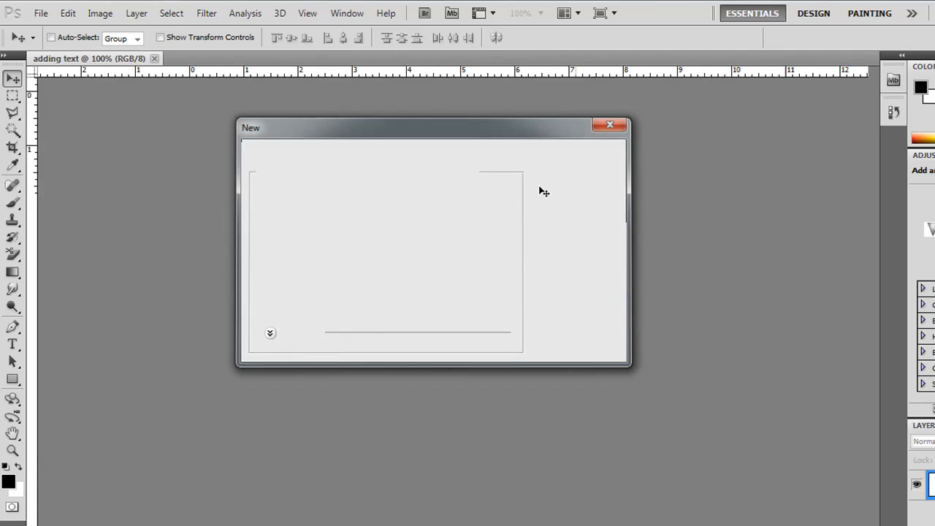
key("ctrl+apostrophe")
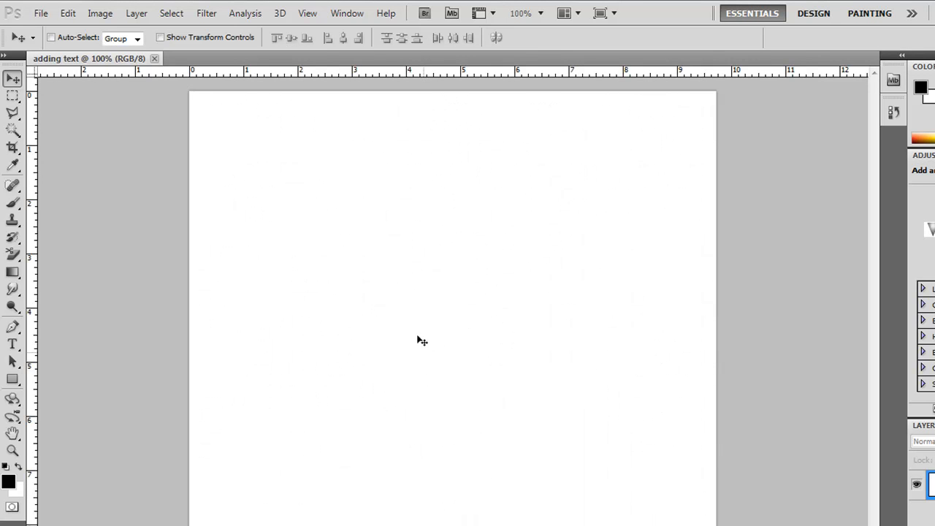
- Set the foreground colour to the printable purple 784099
left_click(8, 481)
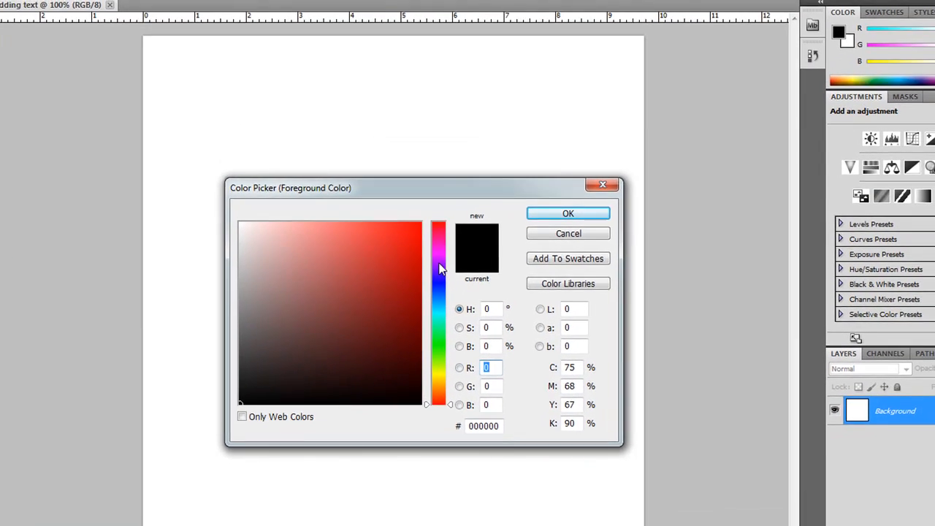
left_click(439, 264)
left_click(404, 269)
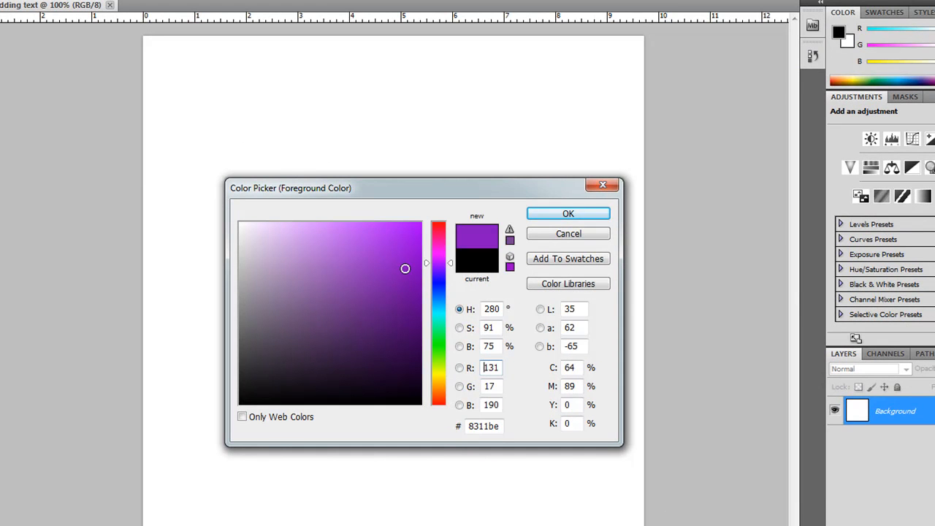
left_click(510, 232)
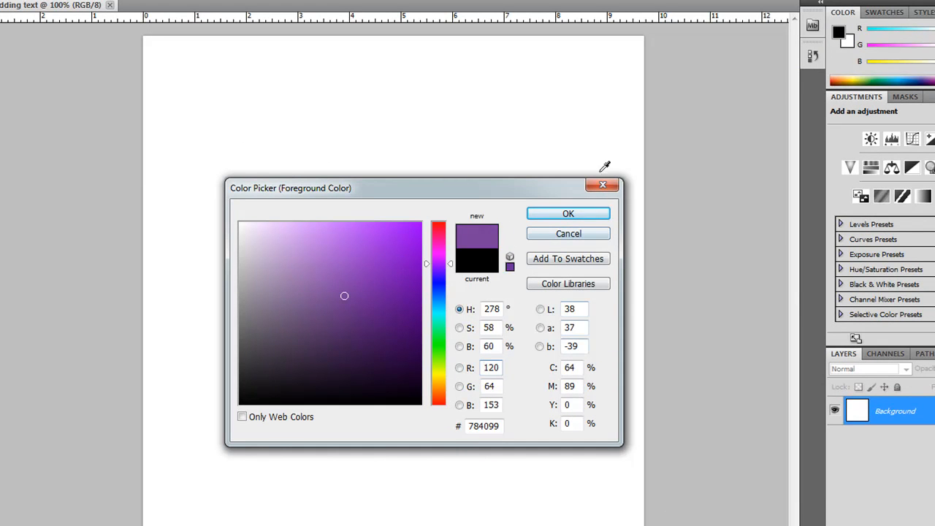
left_click(587, 215)
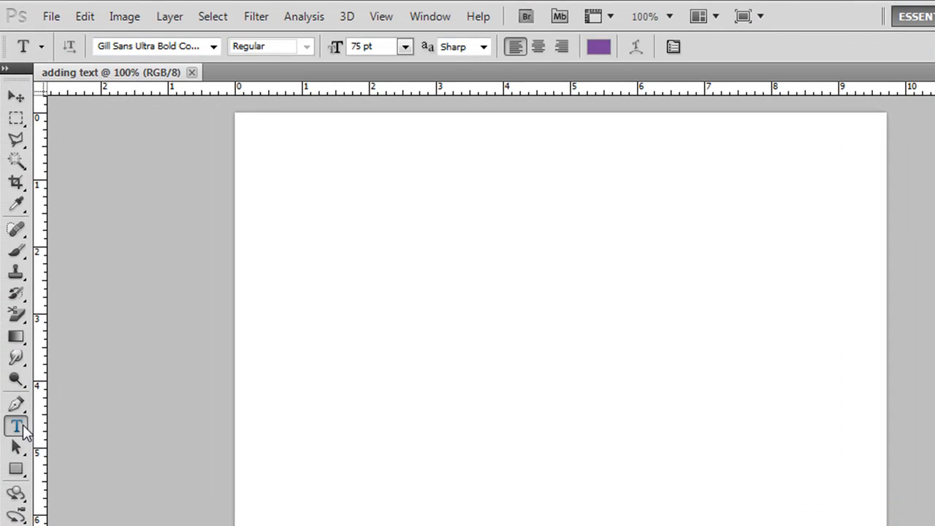
left_click(23, 426)
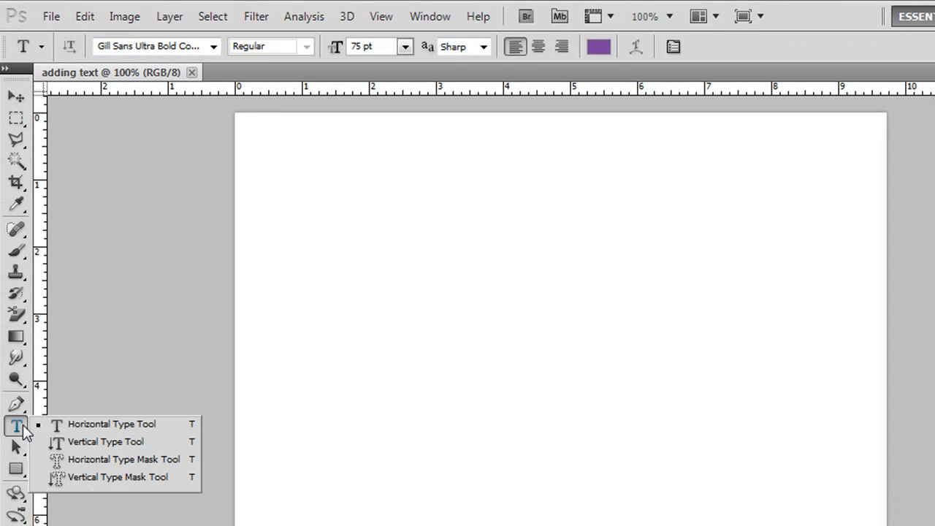
left_click(123, 426)
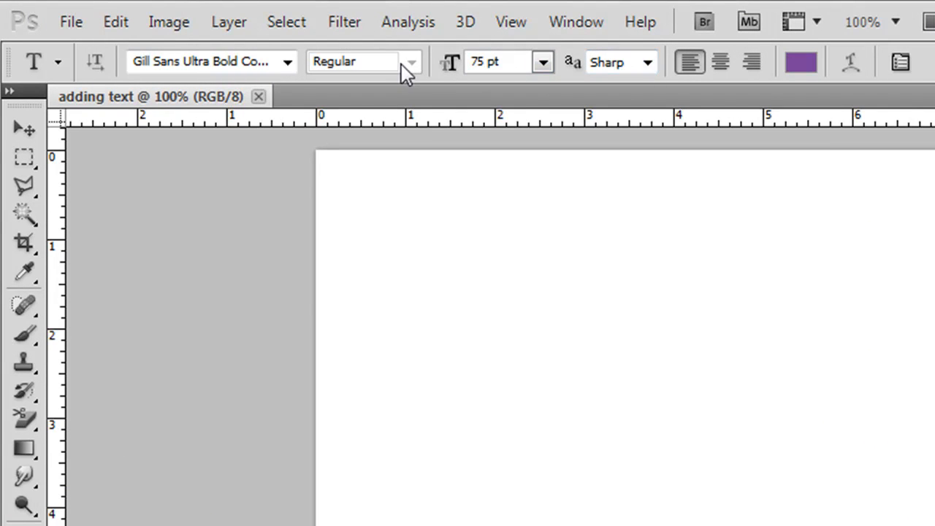
left_click(520, 62)
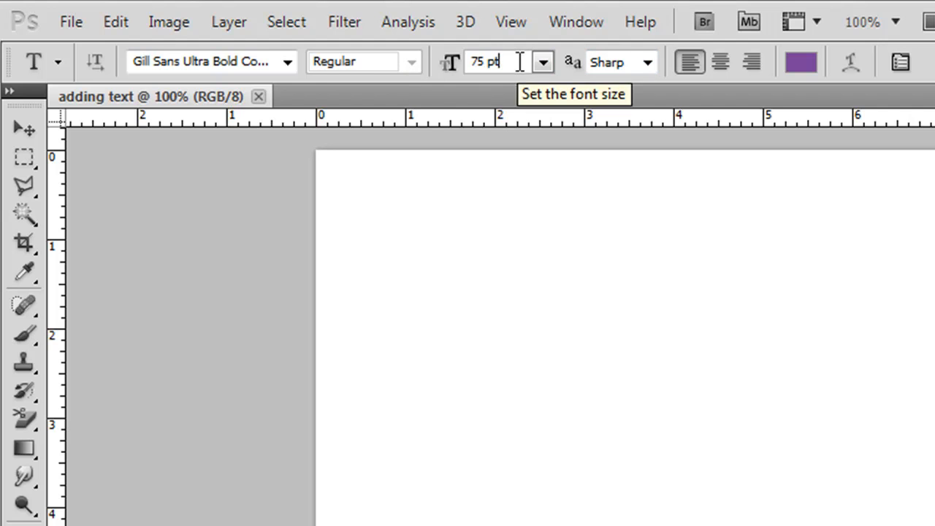
left_click(287, 61)
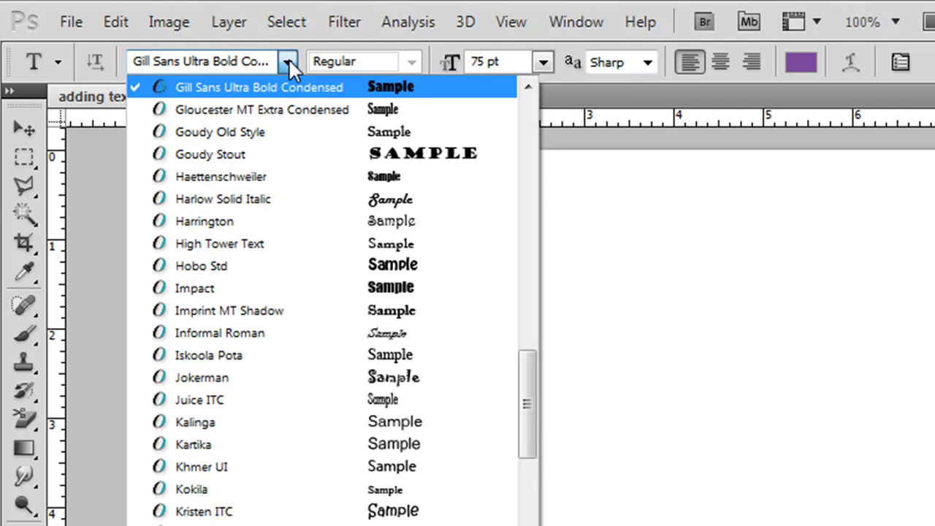
left_click(288, 62)
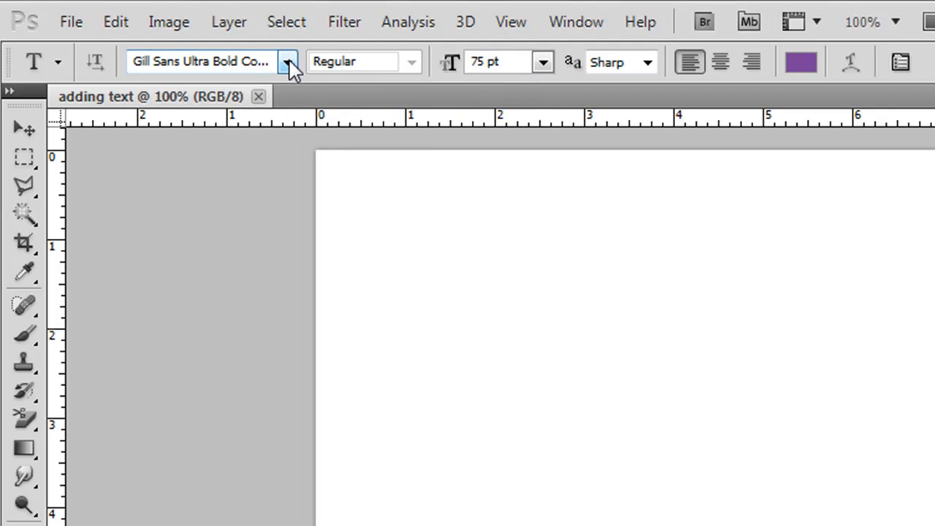
left_click_drag(517, 62, 400, 61)
left_click(497, 59)
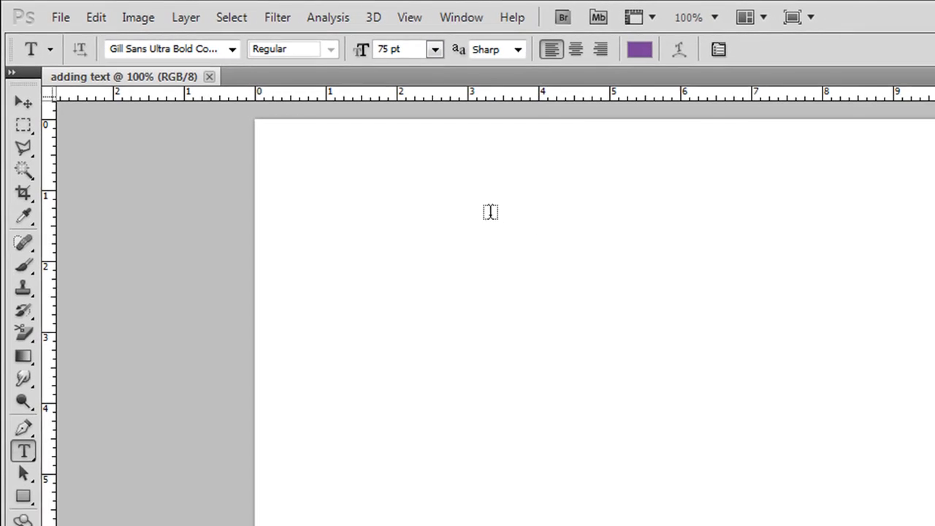
- Type 'Hello There!' near the top left of the page and set it to 80 pt
left_click(345, 202)
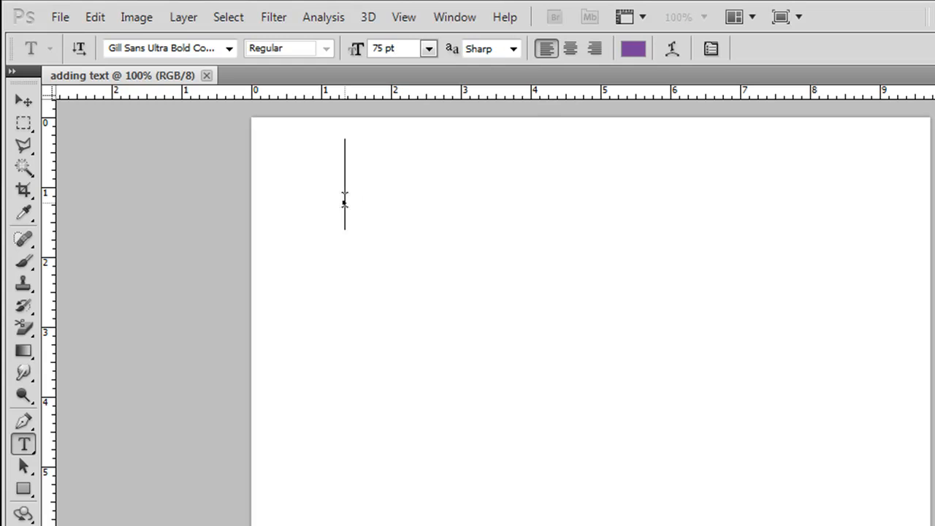
type("Hello")
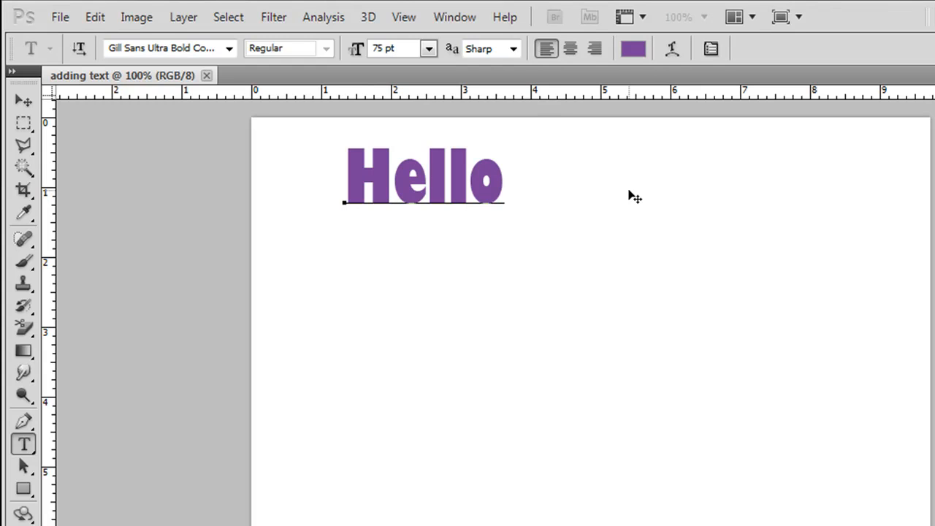
type(" There!")
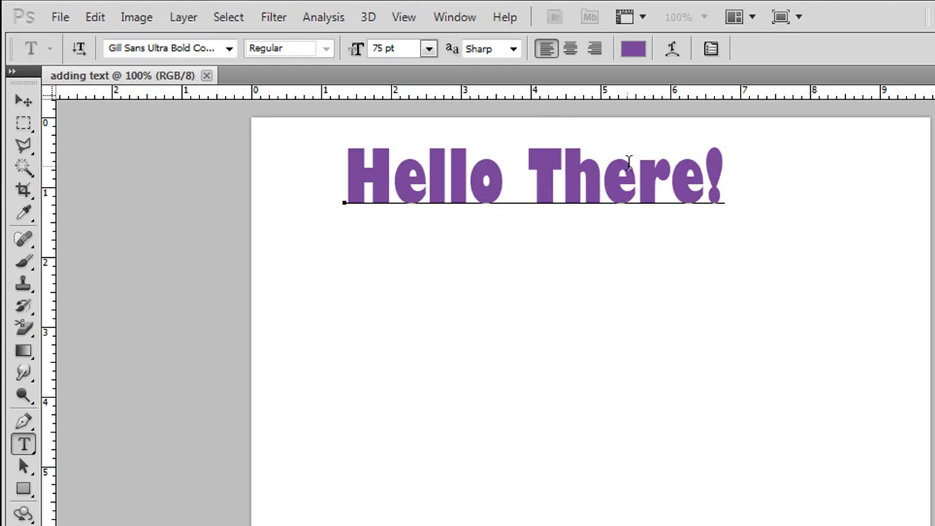
left_click_drag(349, 199, 749, 198)
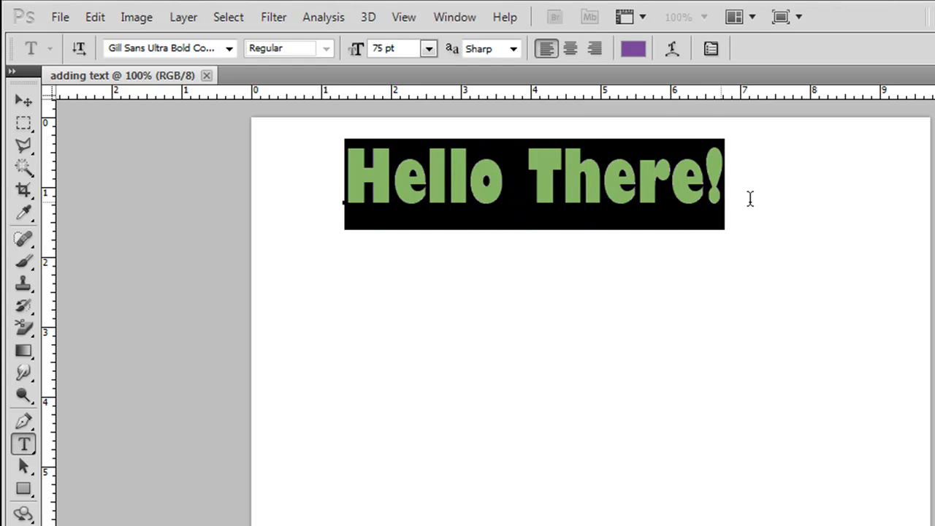
left_click_drag(409, 47, 298, 49)
type("80")
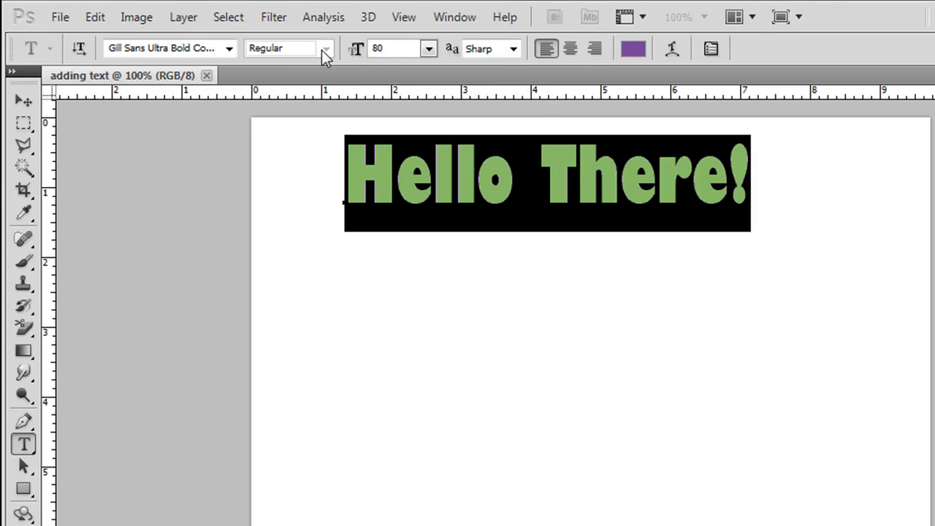
- Change the heading's font to Jokerman, after trying Iskoola Pota, and commit the text
left_click(228, 54)
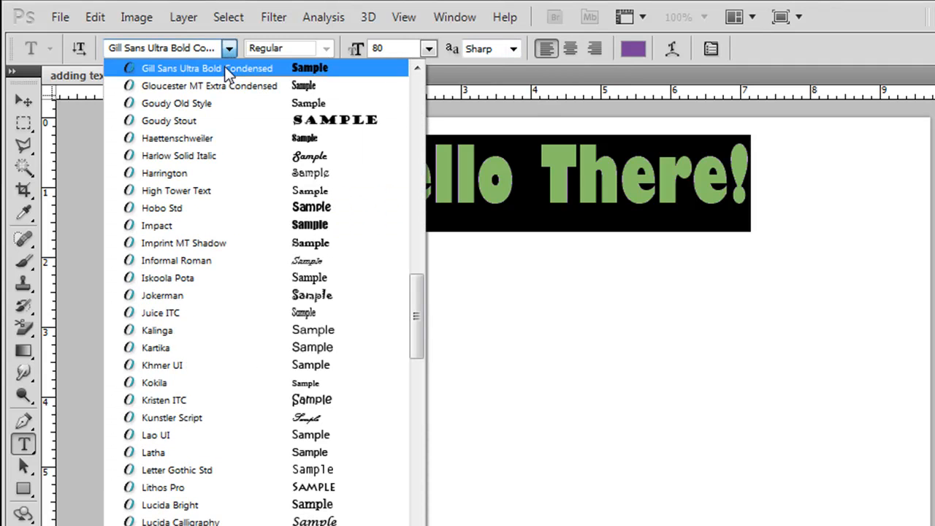
left_click(227, 277)
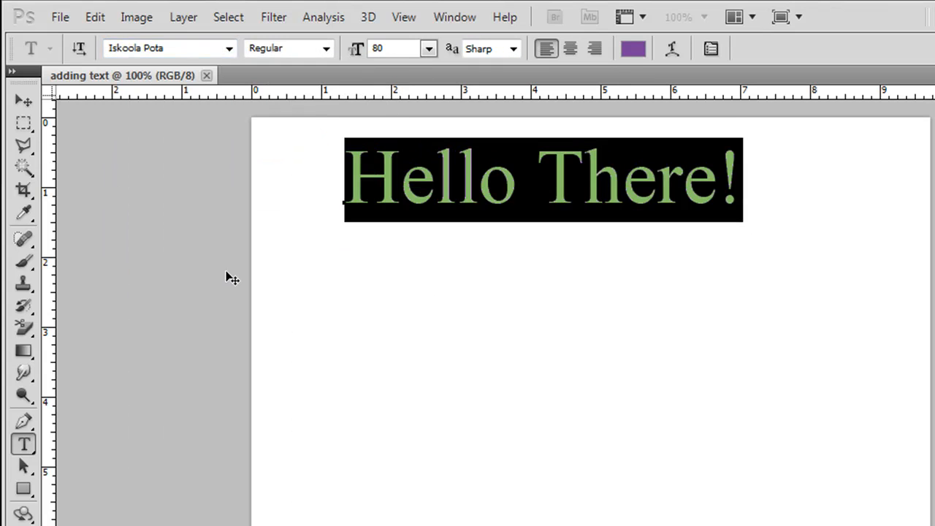
left_click(228, 49)
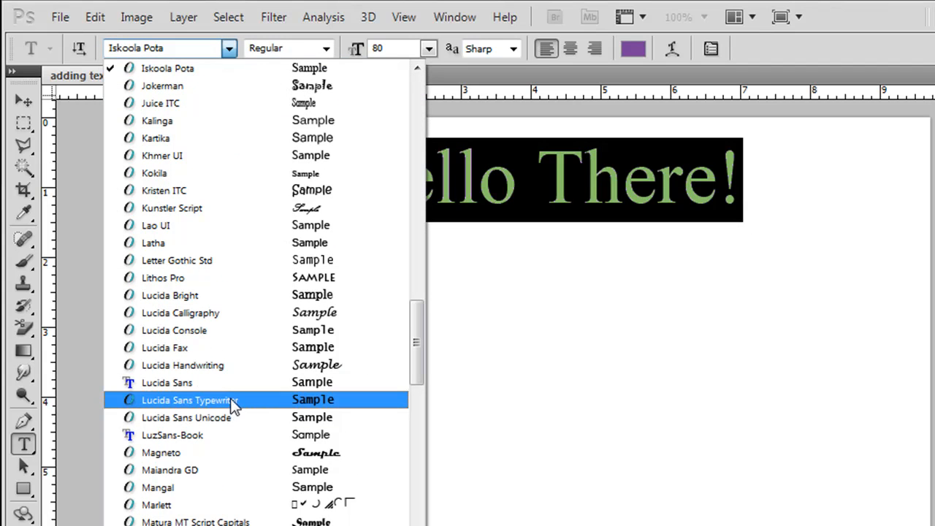
left_click(235, 91)
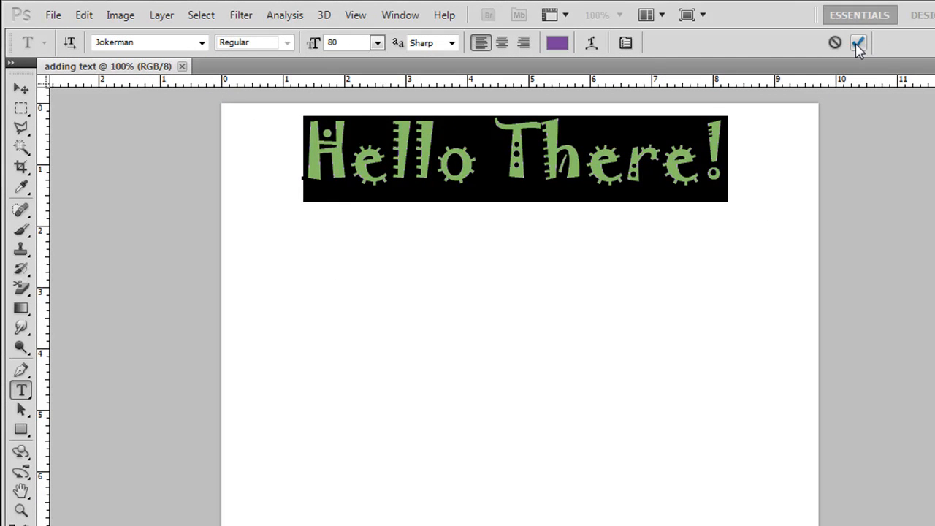
left_click(858, 44)
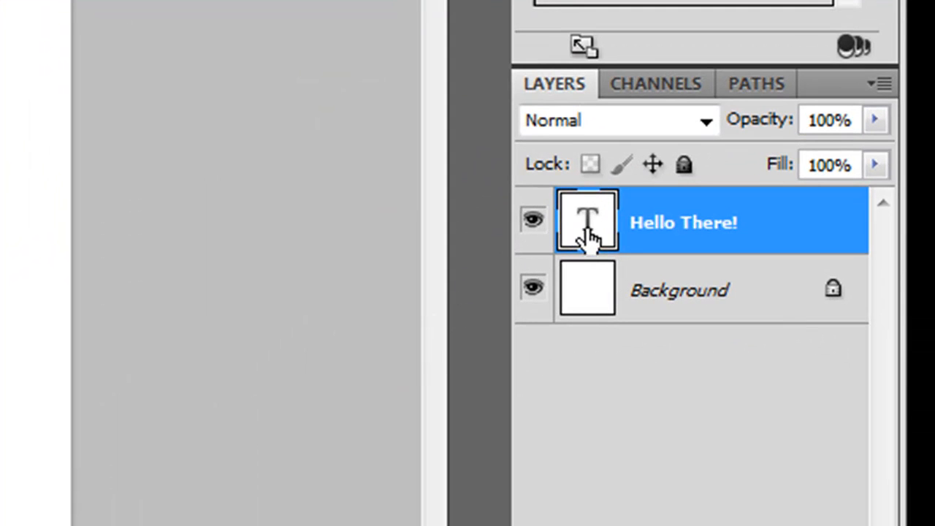
- Warp 'Hello There!' with a horizontal Flag style: bend +31, horizontal +14, vertical +3
double_click(587, 228)
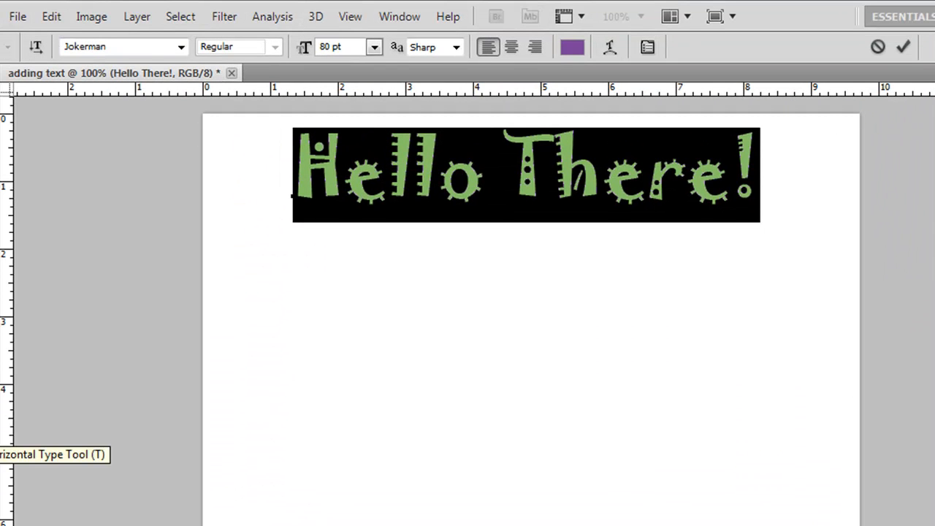
left_click(610, 47)
left_click_drag(635, 398, 623, 281)
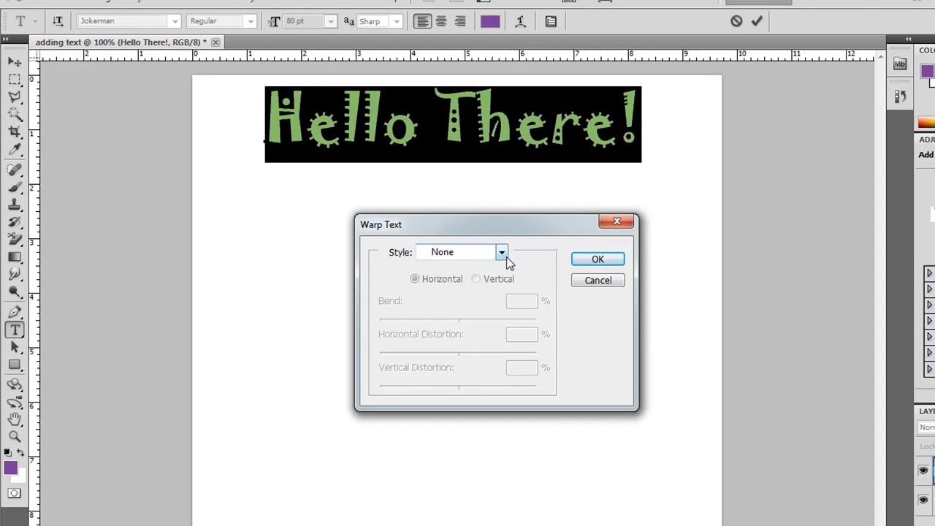
left_click(502, 253)
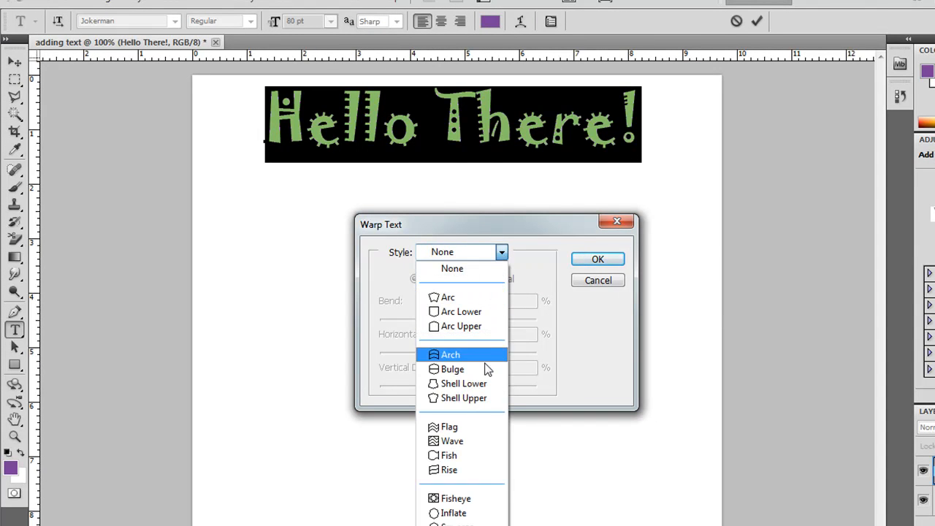
left_click(483, 428)
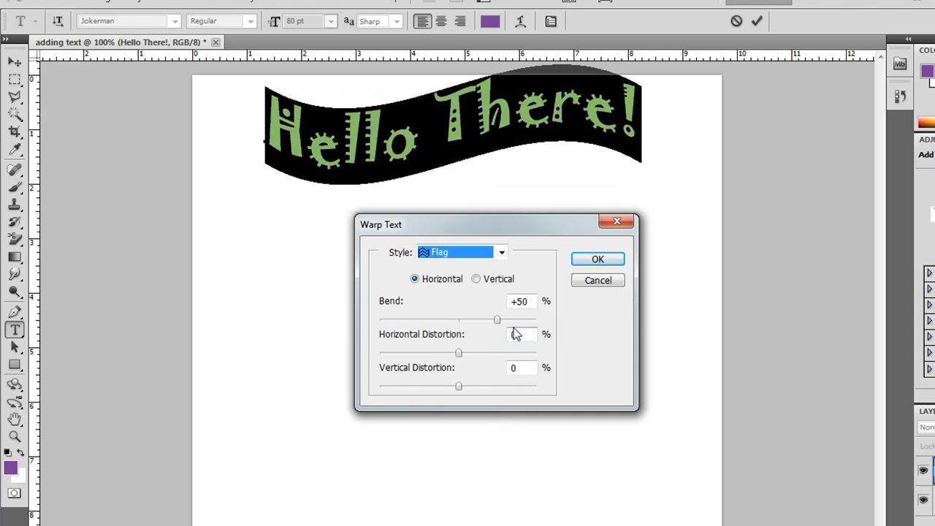
left_click(475, 279)
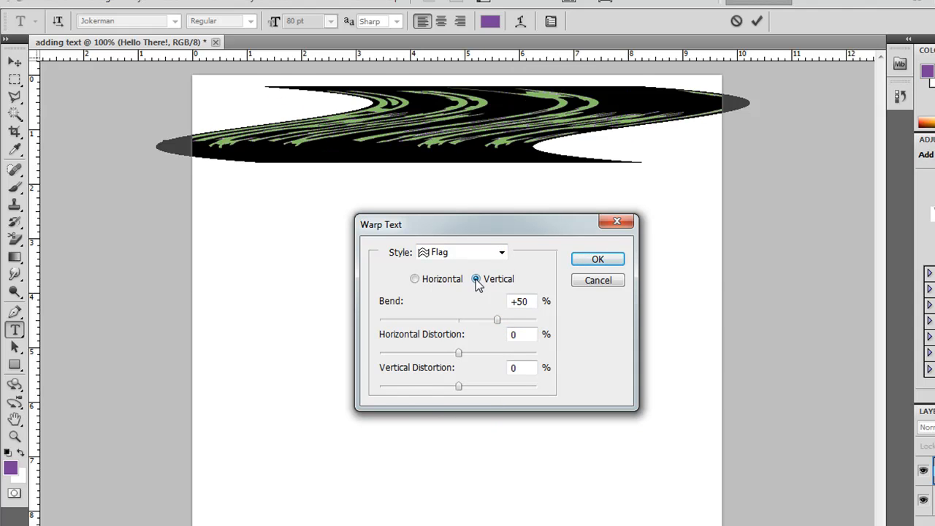
left_click(416, 281)
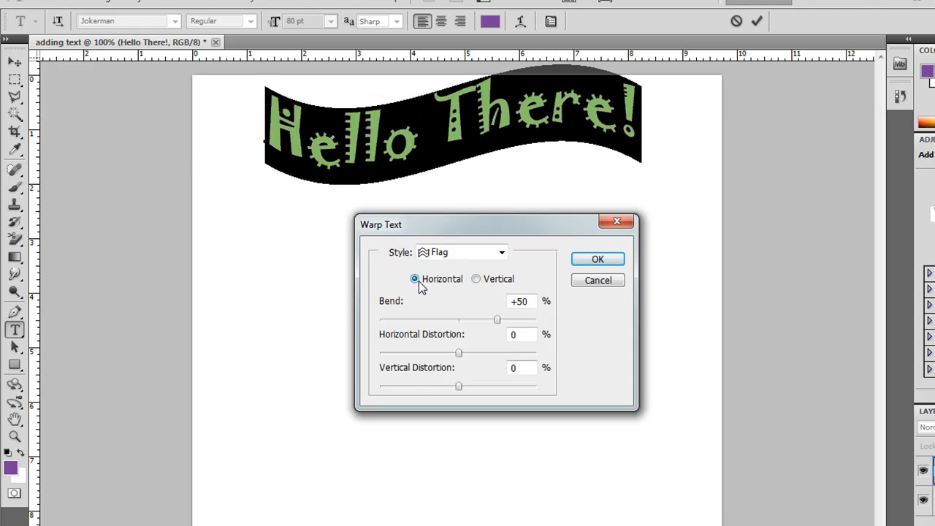
left_click_drag(500, 325, 462, 389)
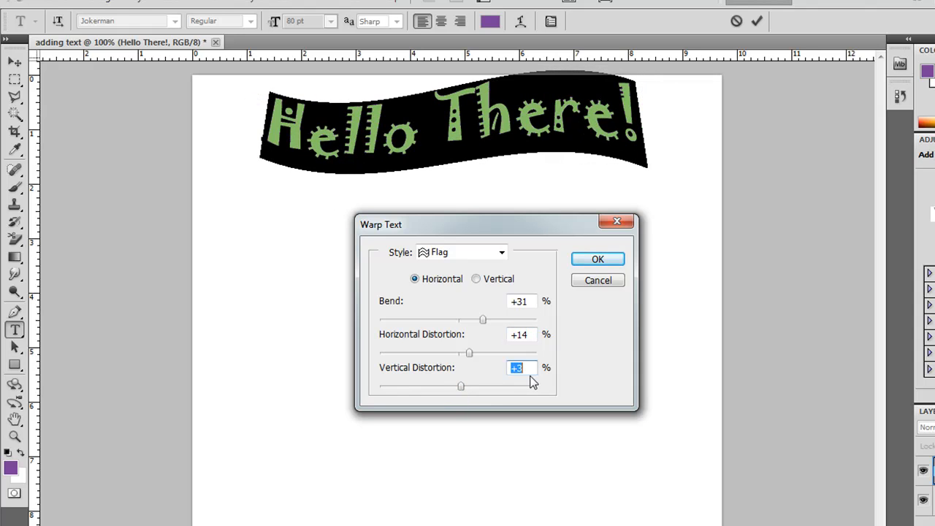
left_click(610, 262)
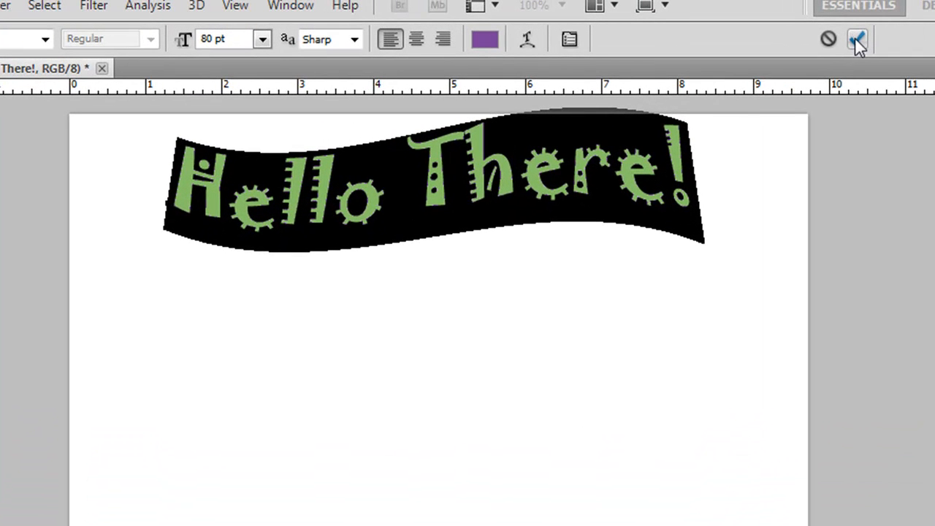
left_click(857, 42)
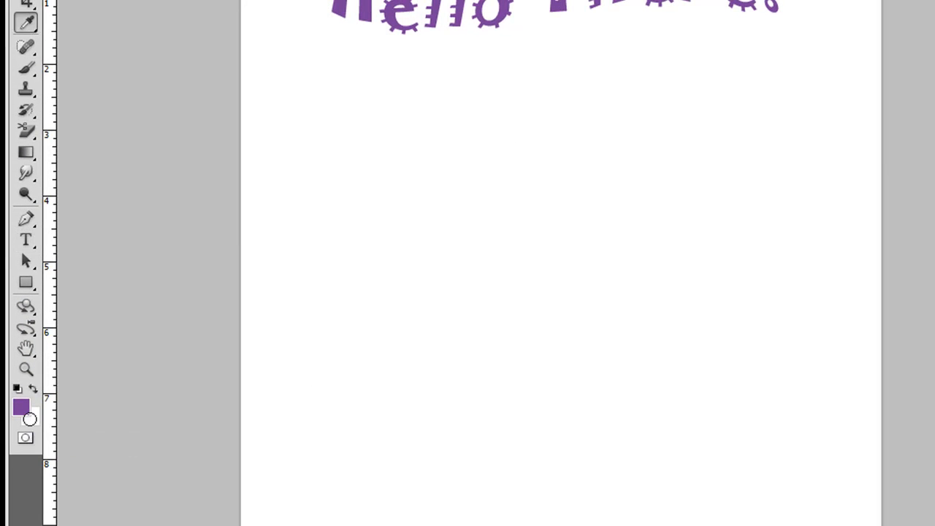
- Pick a blue-purple background colour and snap it to the printable 5652a3
left_click(30, 421)
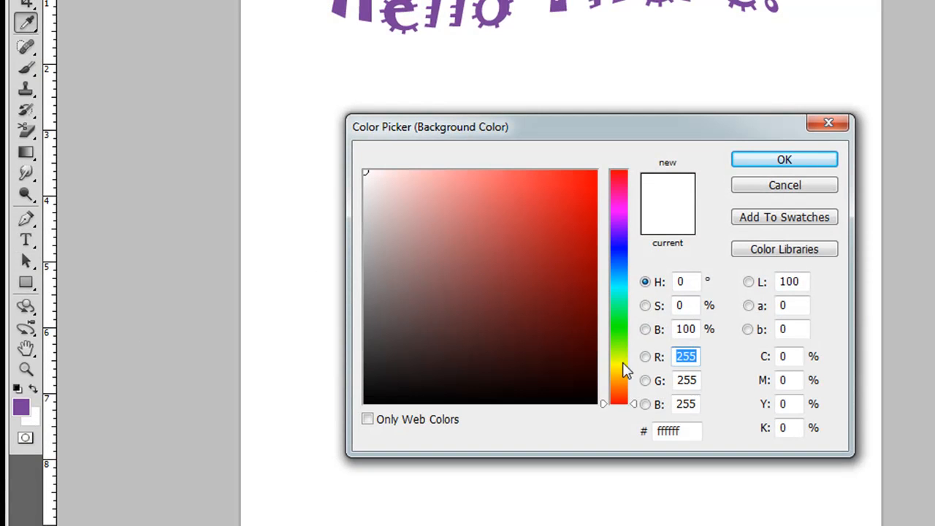
left_click(618, 238)
left_click(568, 184)
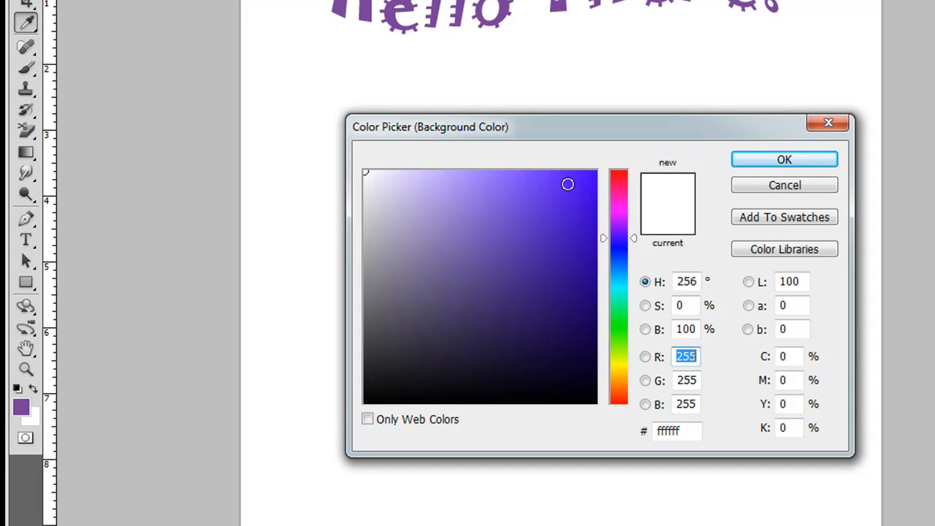
left_click(709, 179)
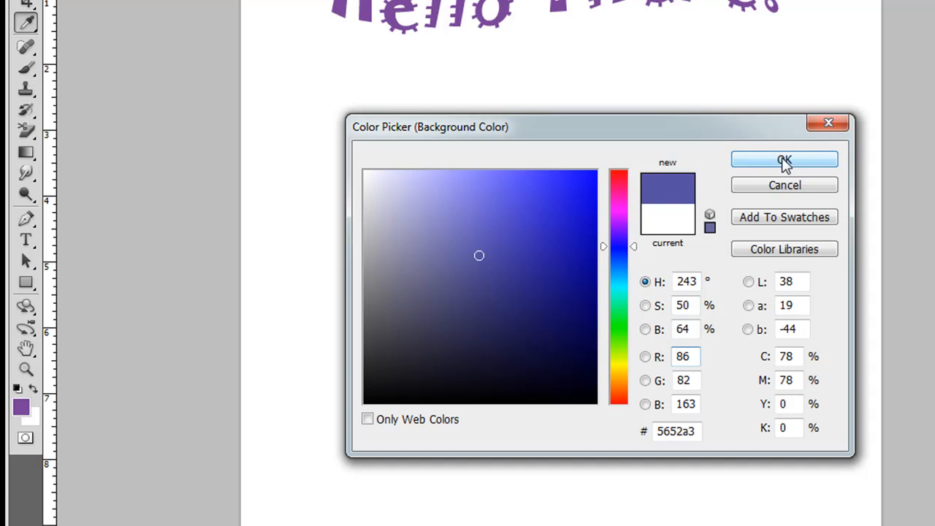
left_click(782, 170)
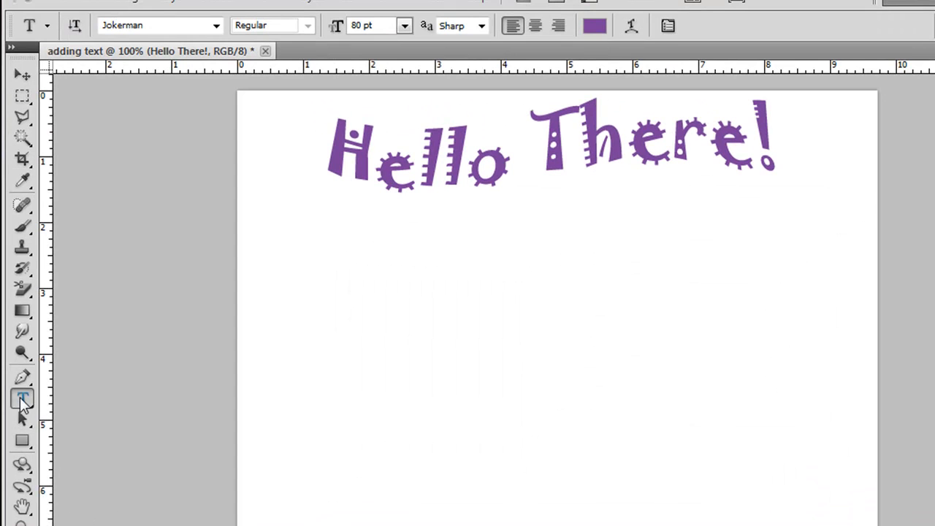
- Type 'Wolbert' with the Horizontal Type Mask tool in the lower-left page area
left_click(23, 403)
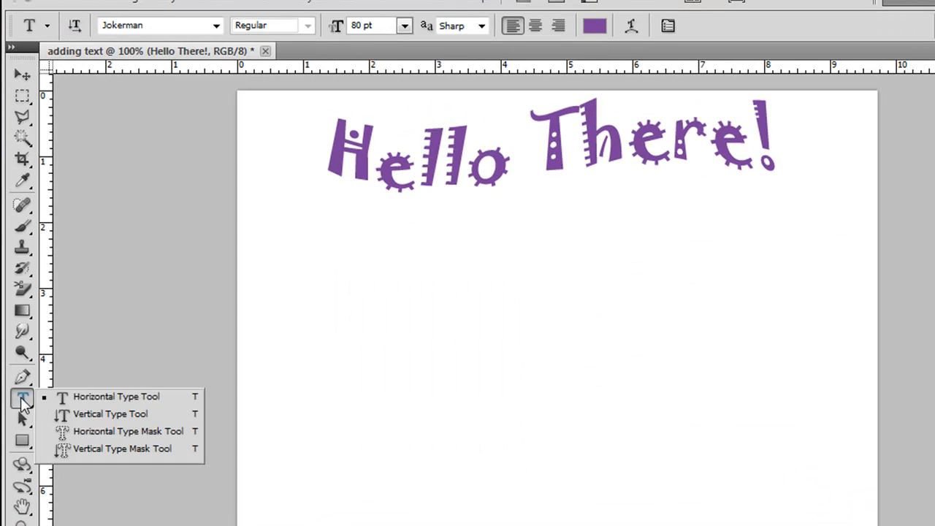
left_click(113, 432)
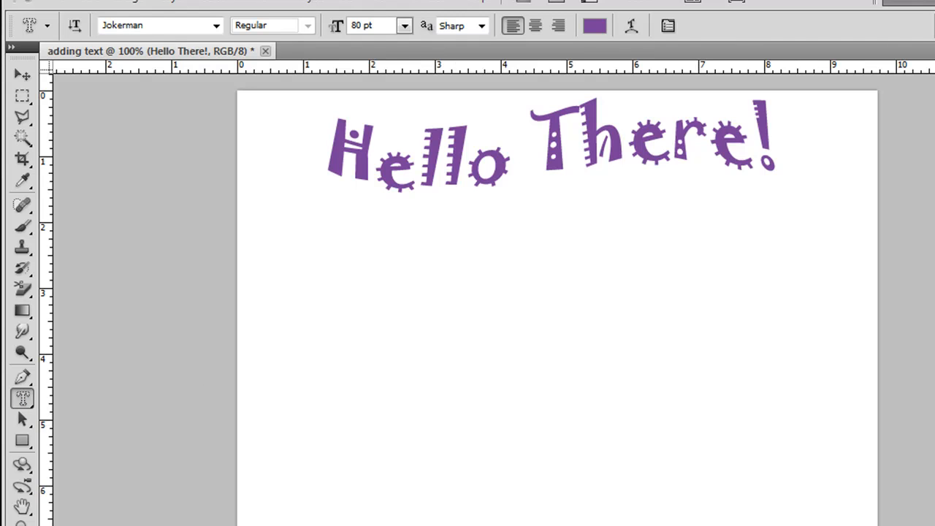
left_click(319, 453)
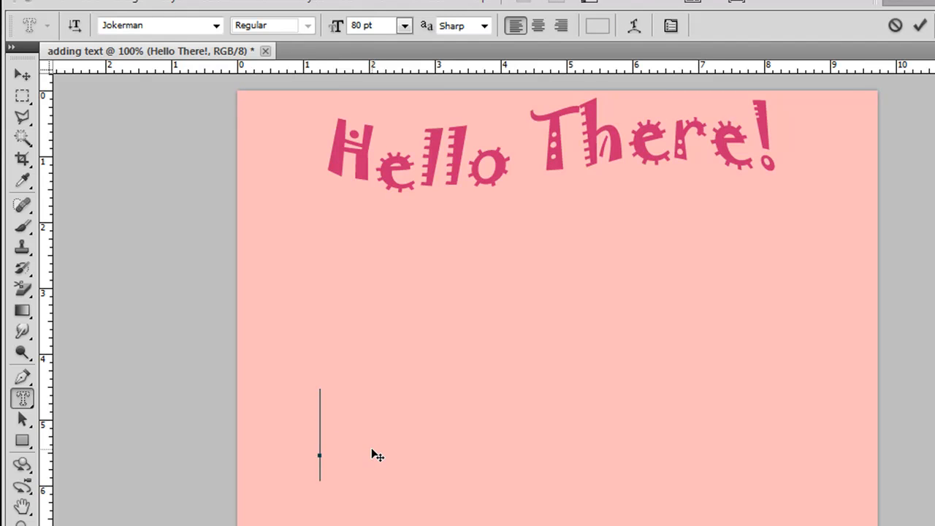
type("W")
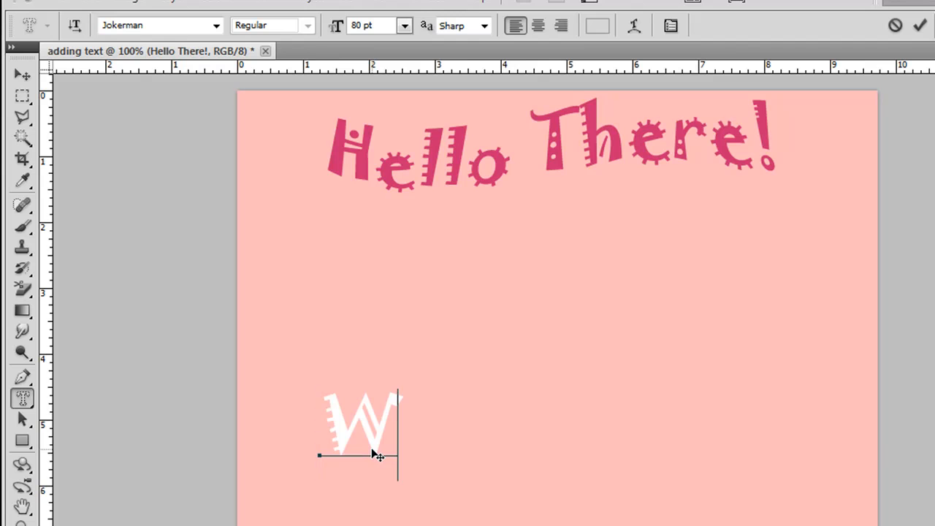
type("olbe t")
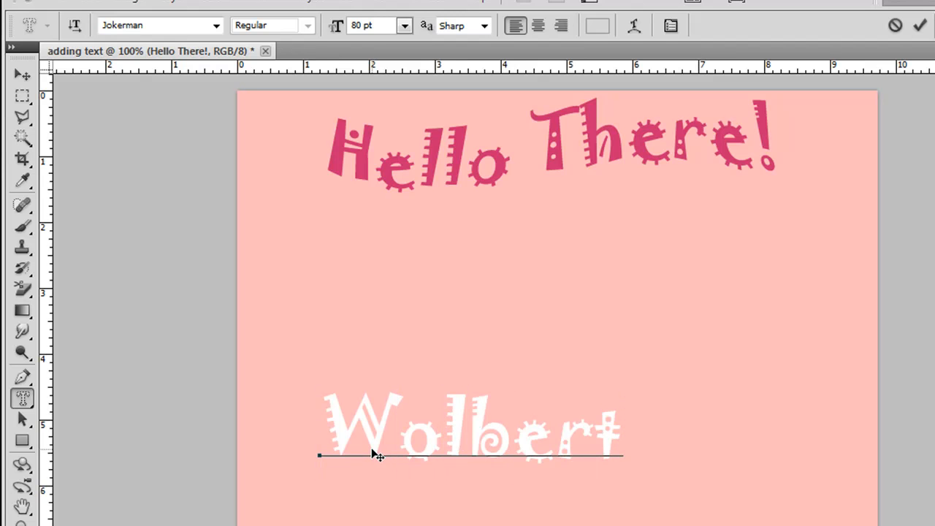
- Set Wolbert to MV Boli at 100 pt and commit it as a letter-shaped selection
left_click_drag(320, 424, 644, 428)
left_click(216, 26)
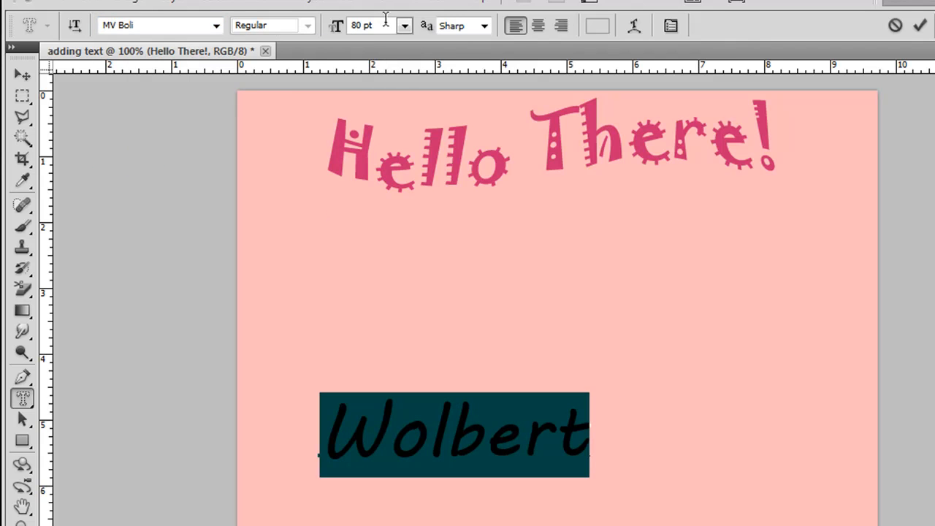
left_click(338, 28)
type("100")
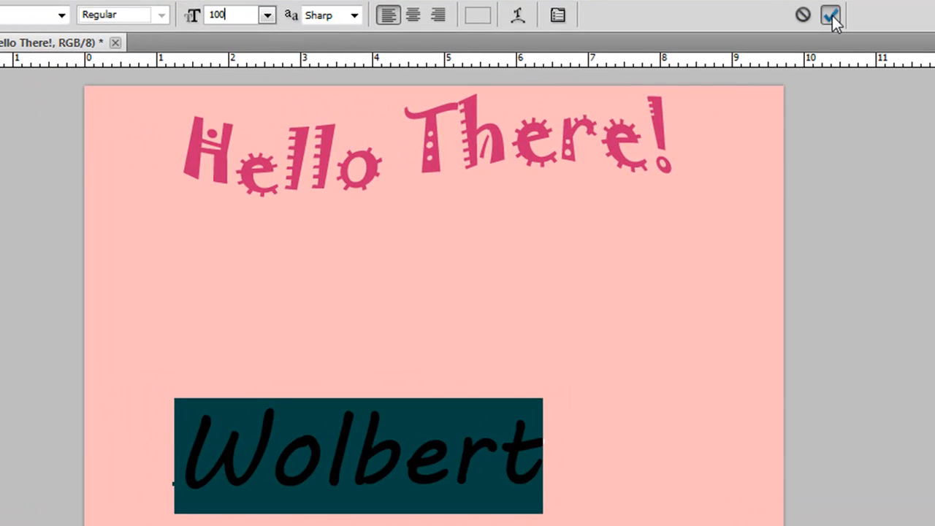
left_click(833, 16)
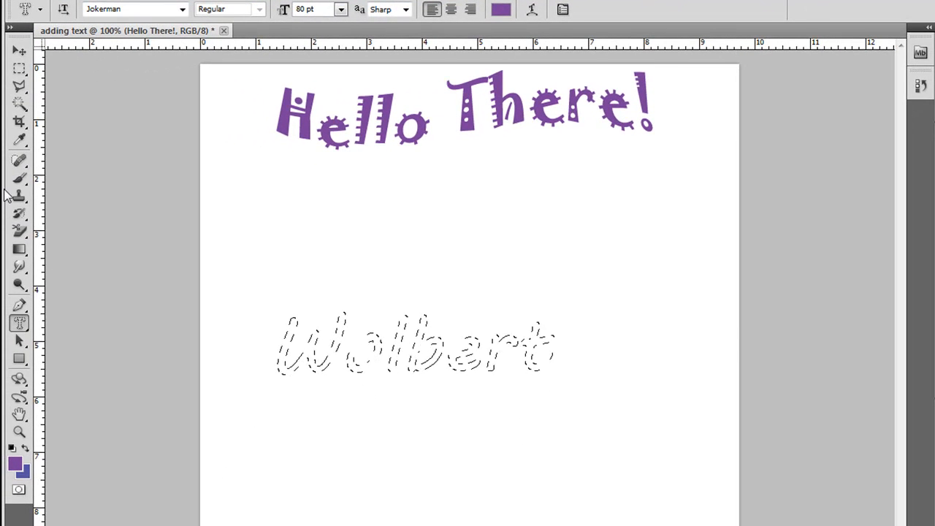
- Choose a soft round Brush and rasterize the text layer for painting
left_click(20, 179)
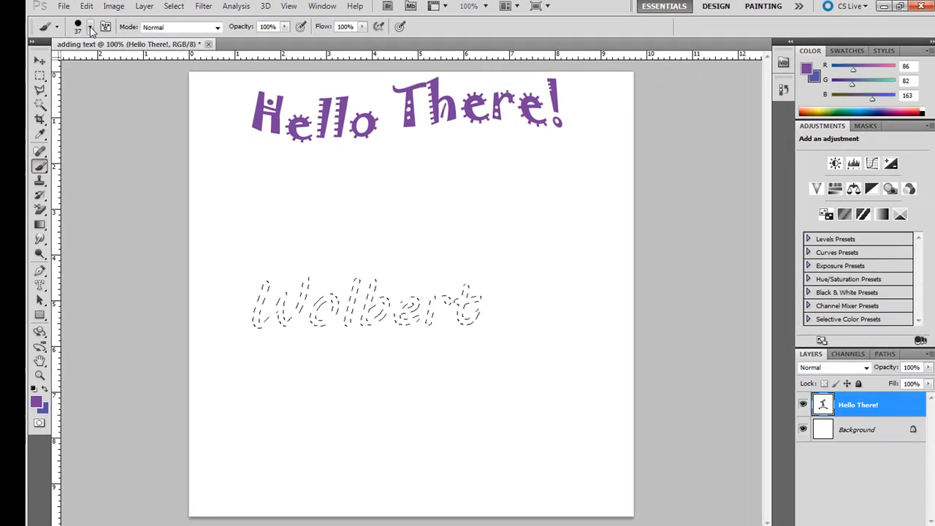
left_click(79, 10)
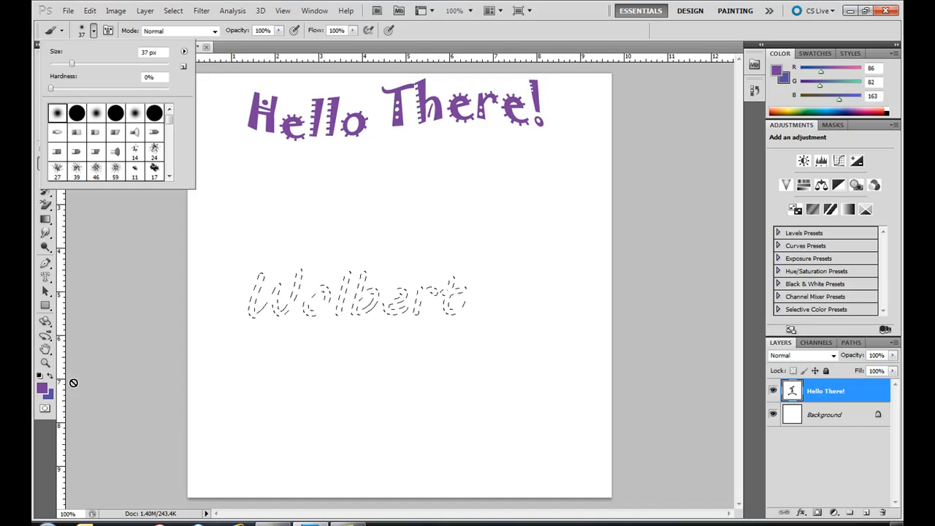
left_click(243, 301)
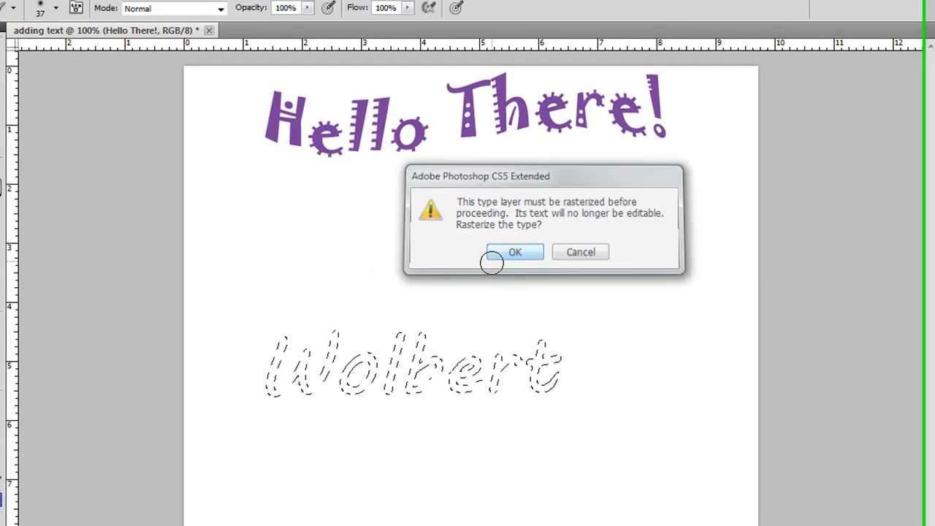
left_click(498, 256)
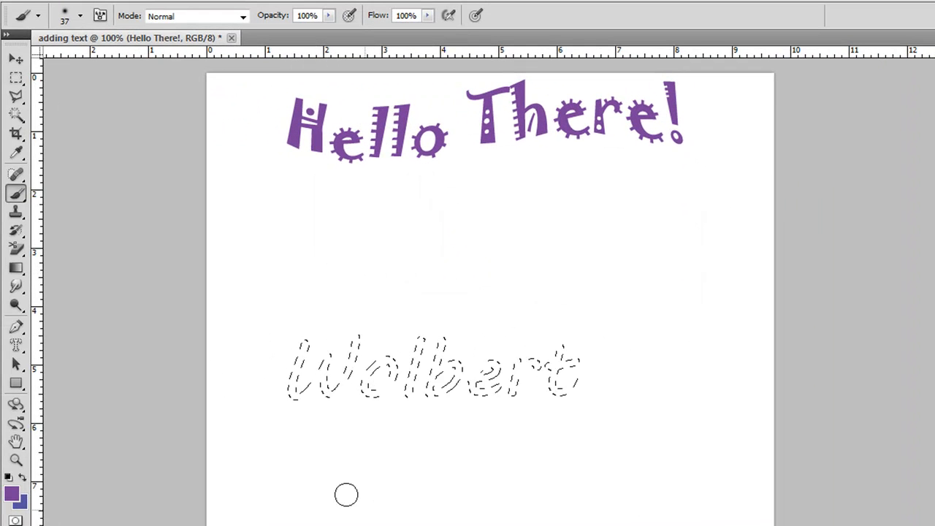
- Paint purple across the W, then swap colours and paint blue over the W, o, l and b
mouse_move(260, 378)
left_mouse_down()
mouse_move(410, 318)
mouse_move(409, 331)
mouse_move(294, 449)
mouse_move(339, 459)
mouse_move(488, 331)
mouse_move(554, 297)
mouse_move(578, 311)
mouse_move(488, 377)
mouse_move(434, 447)
mouse_move(502, 434)
mouse_move(648, 315)
mouse_move(408, 344)
mouse_move(503, 330)
mouse_move(608, 352)
left_mouse_up()
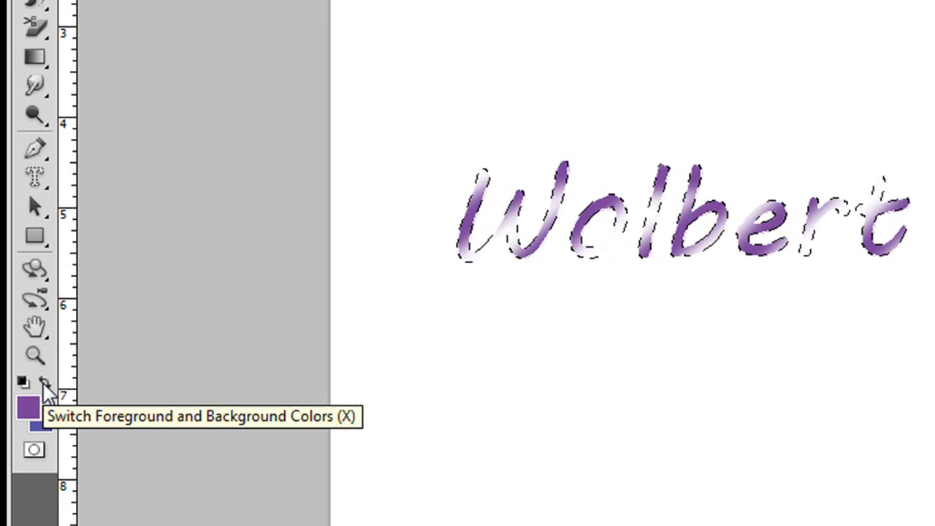
left_click(44, 385)
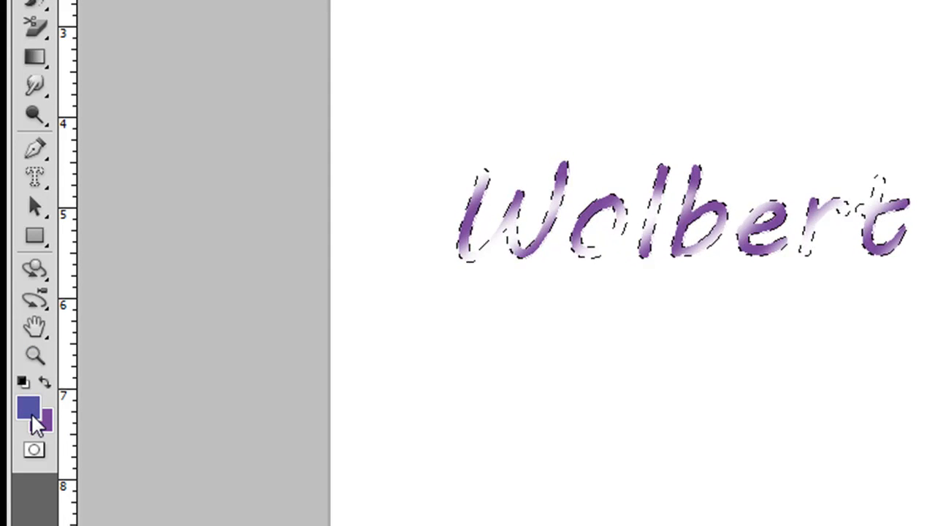
mouse_move(479, 168)
left_mouse_down()
mouse_move(484, 259)
mouse_move(566, 167)
left_mouse_up()
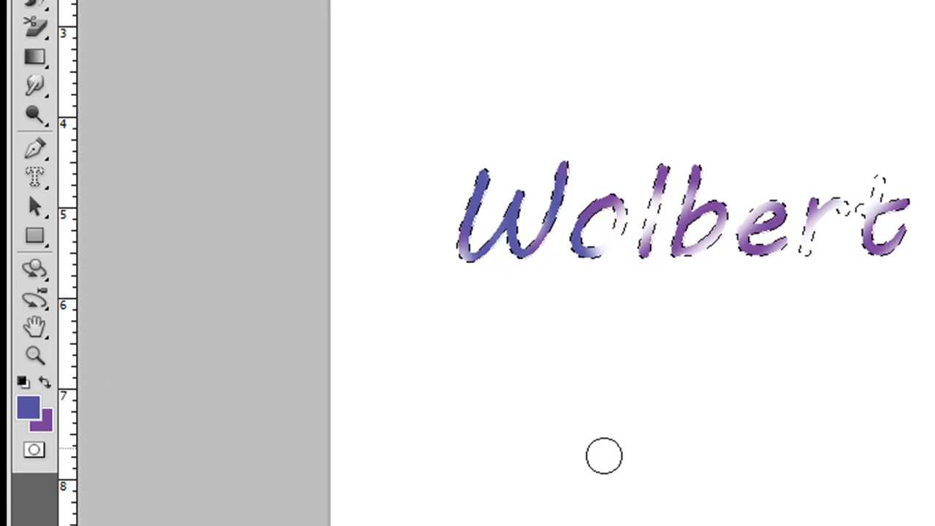
mouse_move(662, 285)
left_mouse_down()
mouse_move(550, 75)
mouse_move(636, 130)
mouse_move(798, 364)
mouse_move(798, 293)
mouse_move(643, 65)
mouse_move(785, 163)
mouse_move(924, 304)
mouse_move(830, 171)
mouse_move(827, 184)
mouse_move(930, 211)
left_mouse_up()
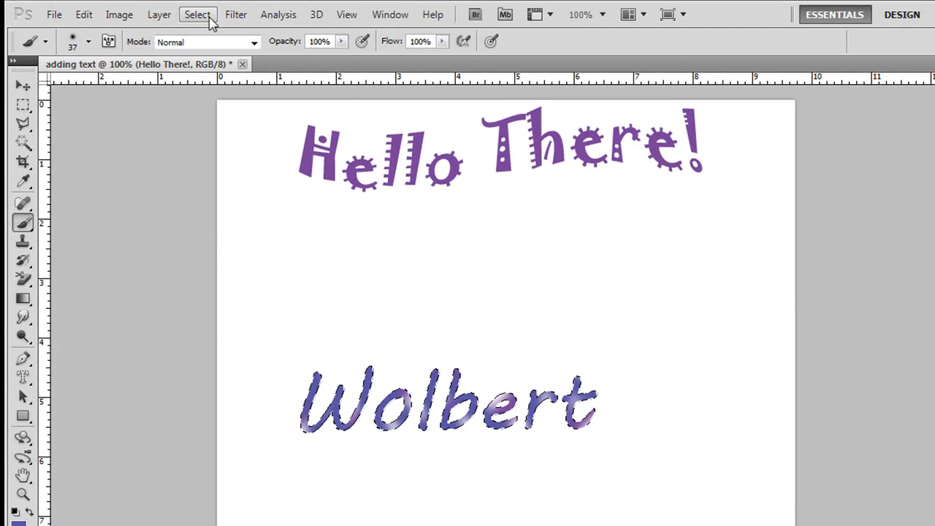
left_click(210, 22)
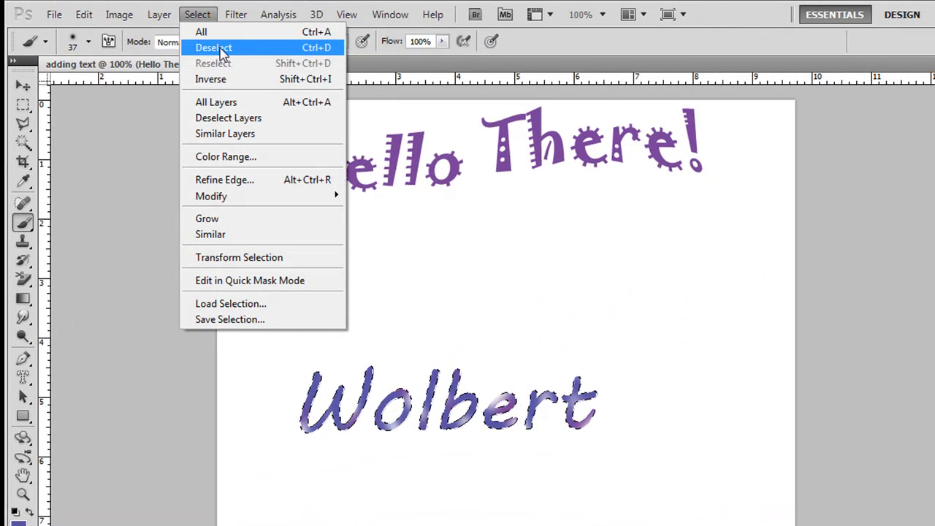
- Deselect the Wolbert lettering and add a new empty layer with Ctrl+Shift+Alt+N
left_click(218, 48)
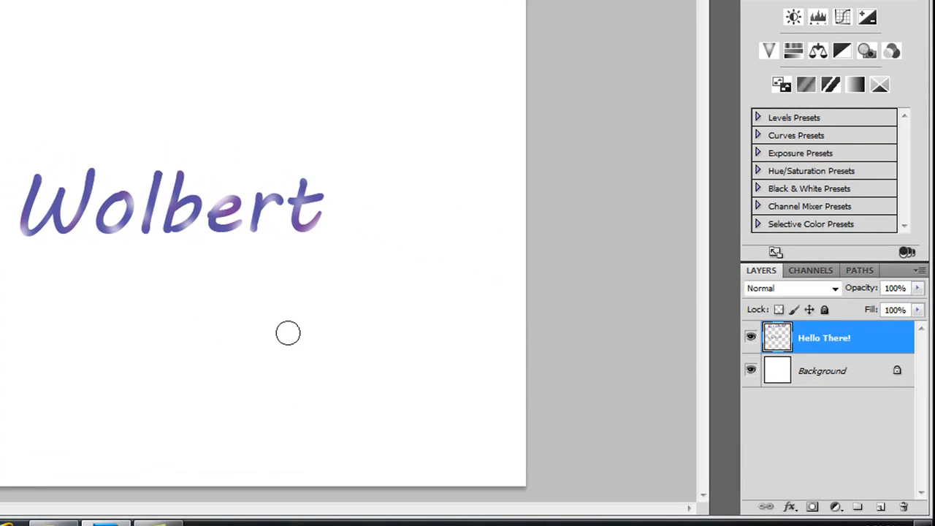
key("ctrl+shift+alt+n")
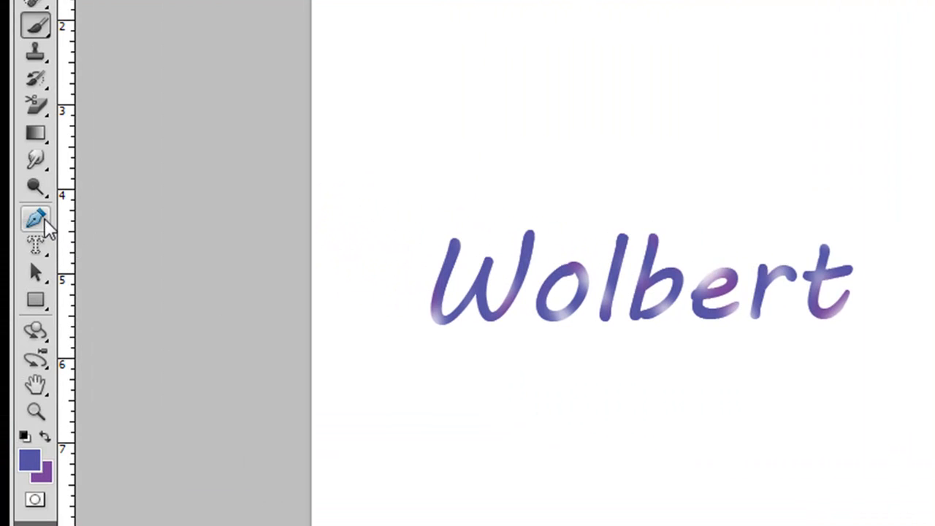
- With the Pen tool, draw a curved path from left of Wolbert arching past the t
left_click(44, 218)
left_click_drag(46, 226, 167, 226)
left_click_drag(46, 250, 142, 246)
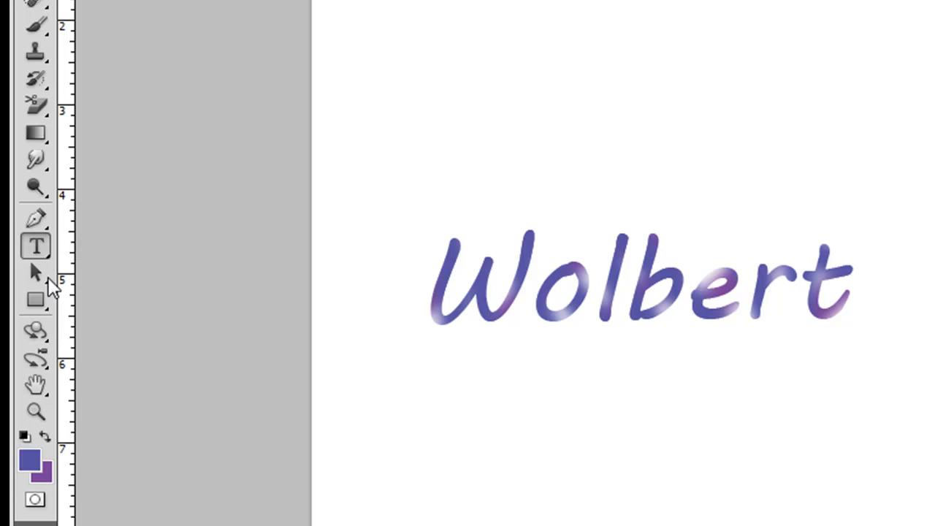
left_click_drag(34, 281, 145, 277)
left_click(42, 219)
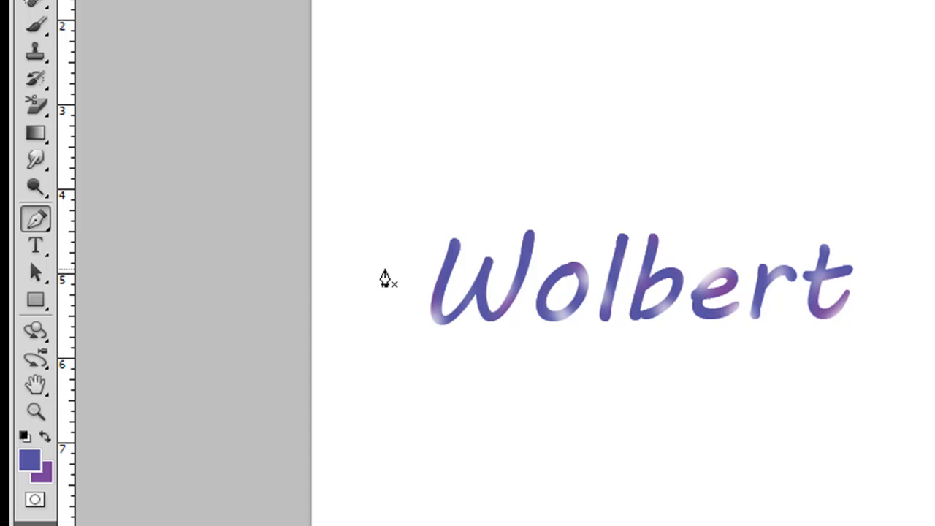
left_click(376, 281)
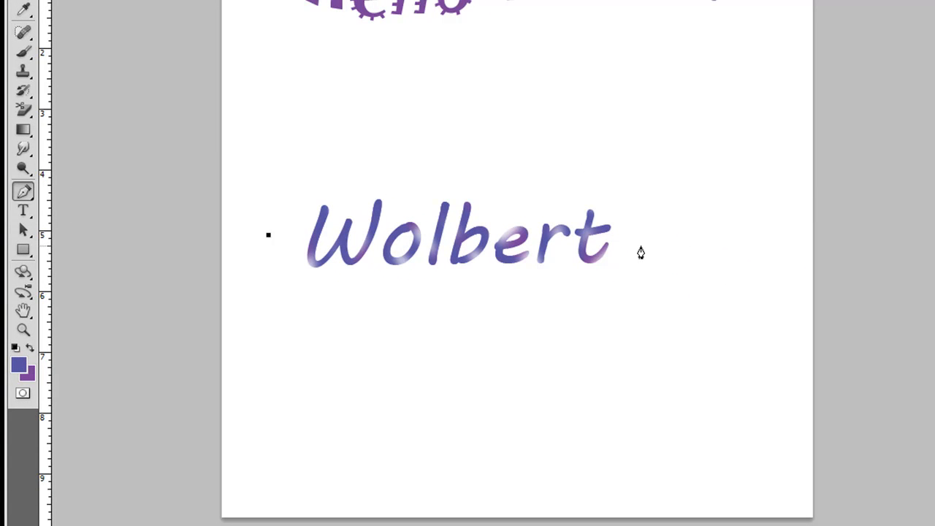
left_click_drag(636, 242, 818, 446)
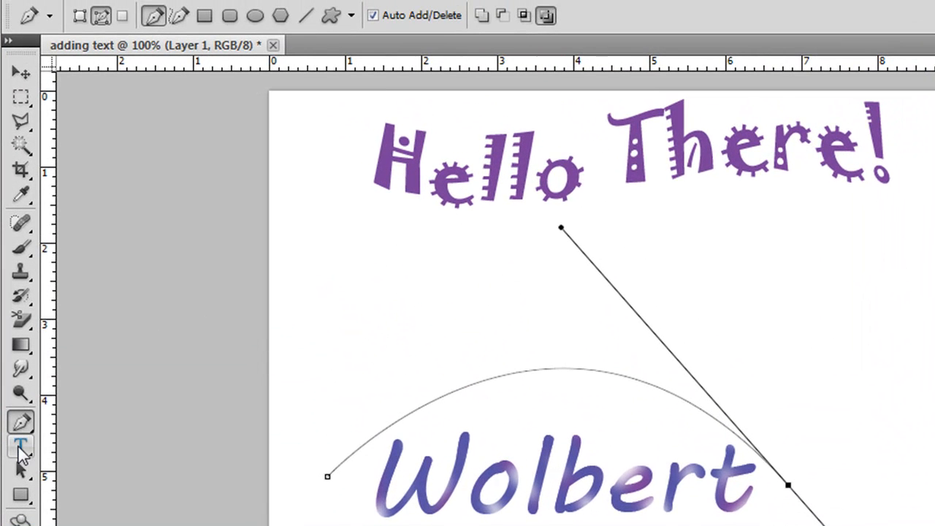
- Type 'Maria' at 60 pt starting from the left end of the curved path
left_click(20, 447)
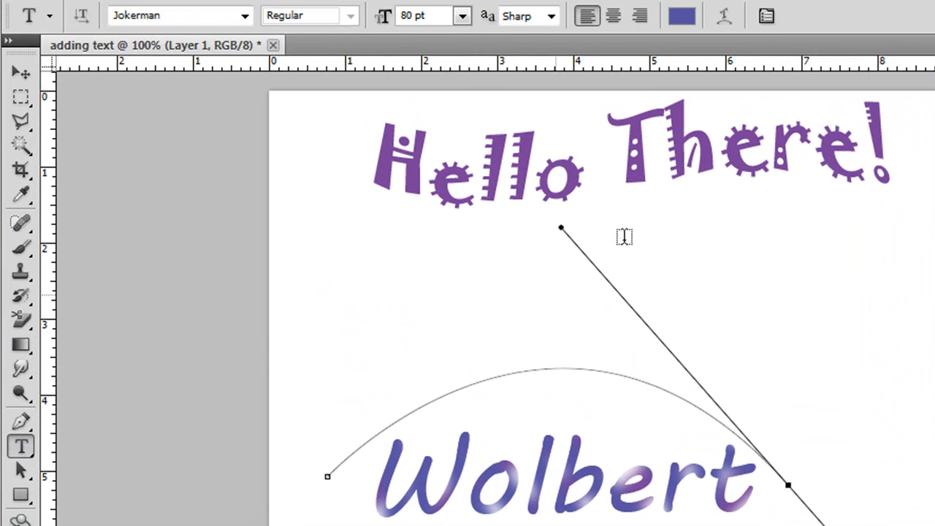
left_click(436, 16)
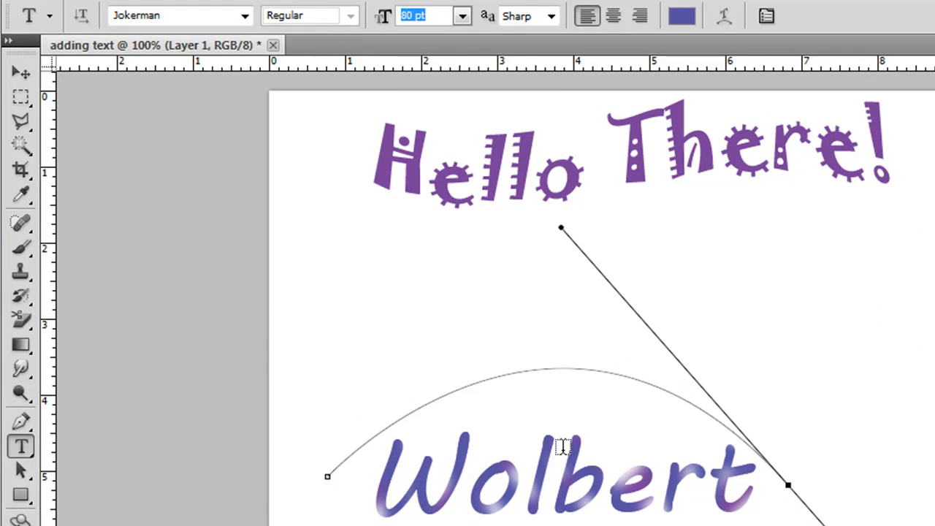
type("60")
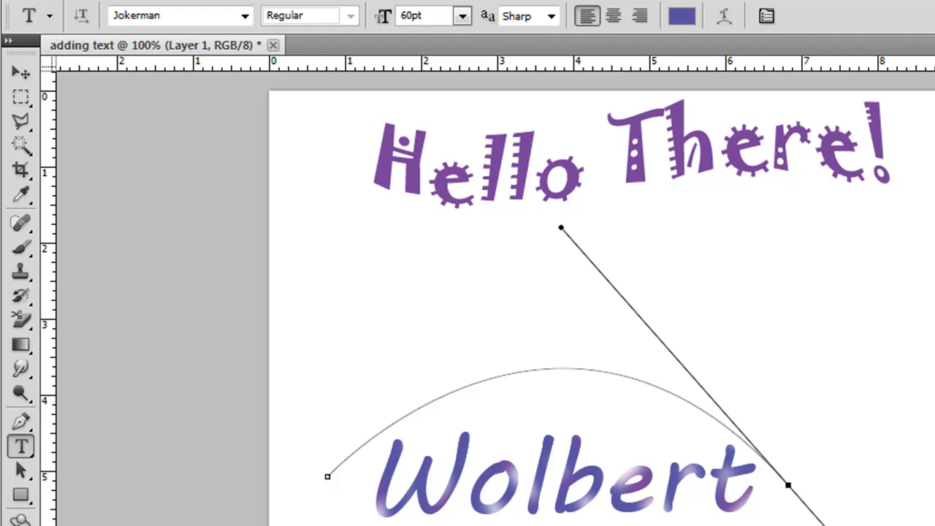
left_click(340, 464)
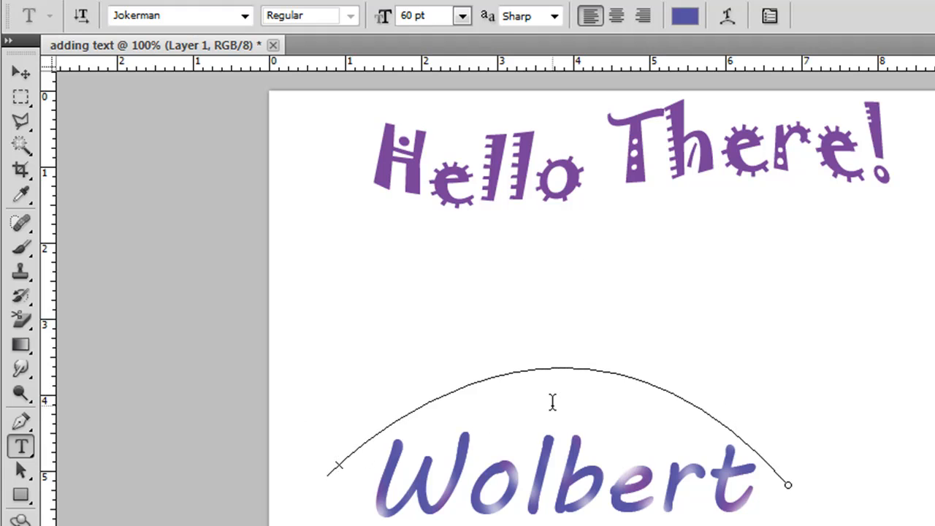
type("M")
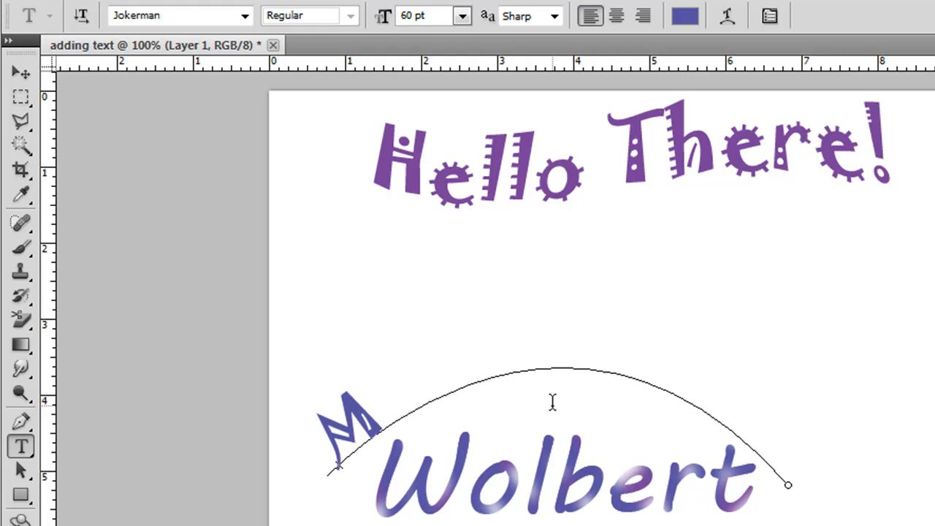
type("aria")
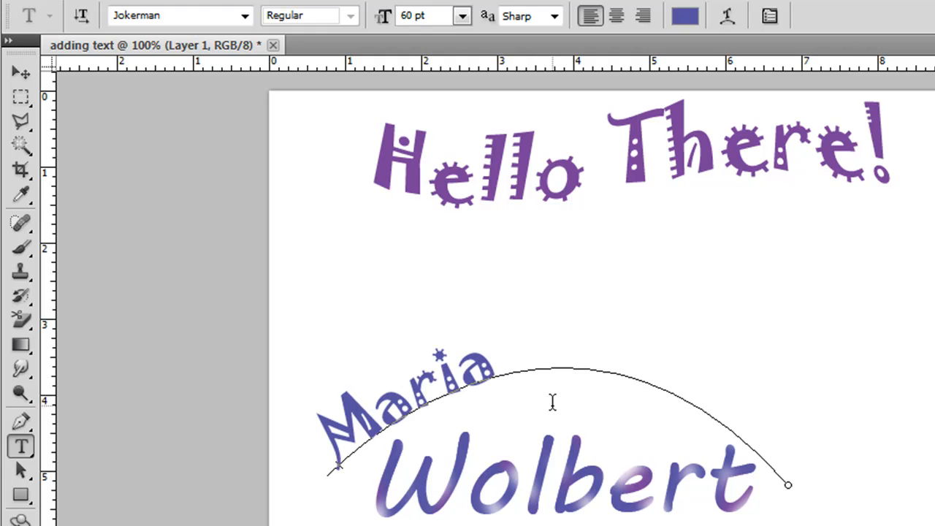
- Restyle Maria to Lao UI at 100 pt, then select the start of its text path
left_click_drag(496, 355, 302, 407)
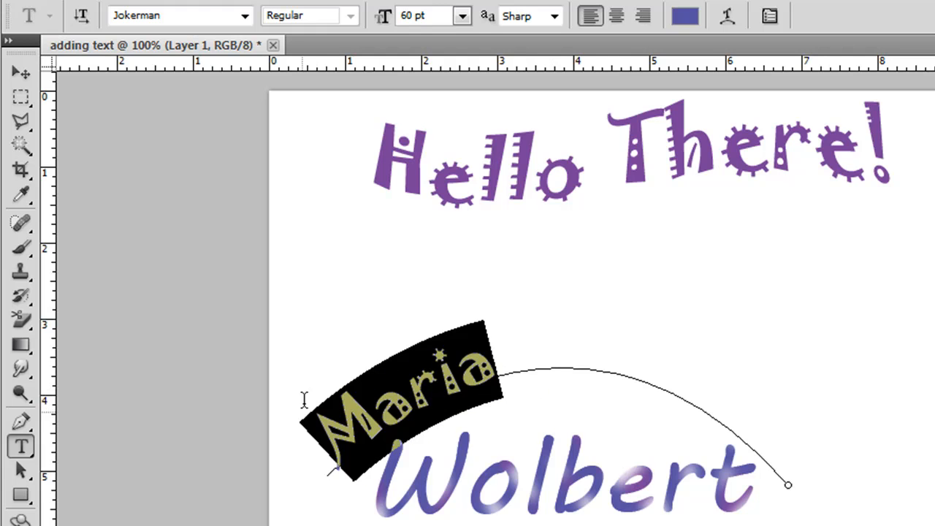
left_click(245, 16)
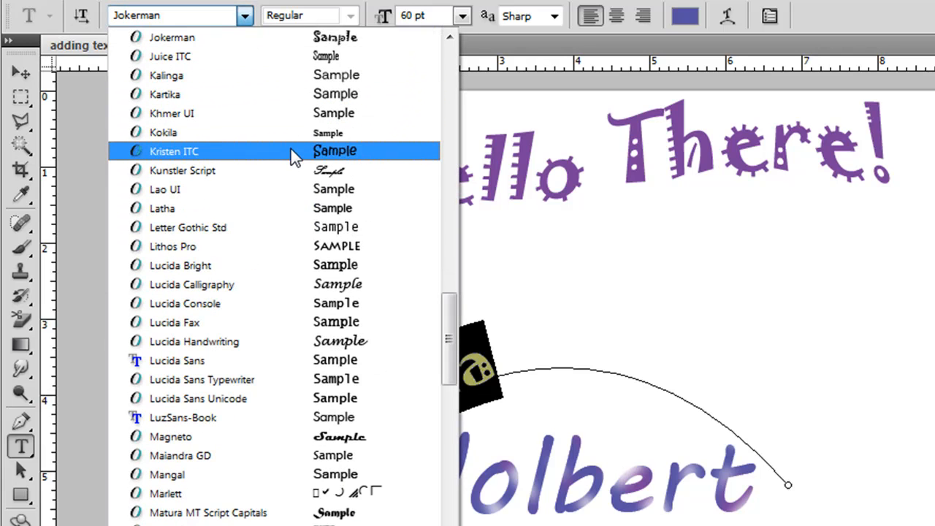
left_click(301, 189)
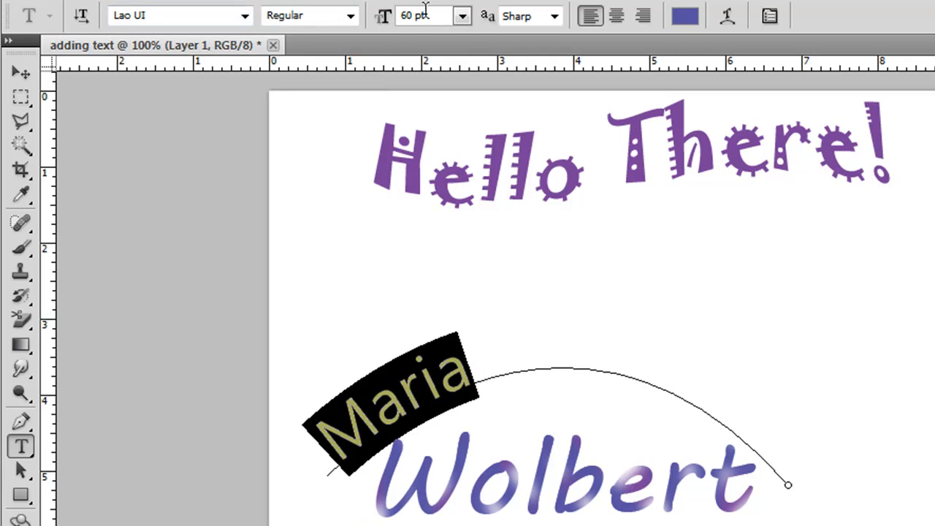
left_click(384, 18)
type("100")
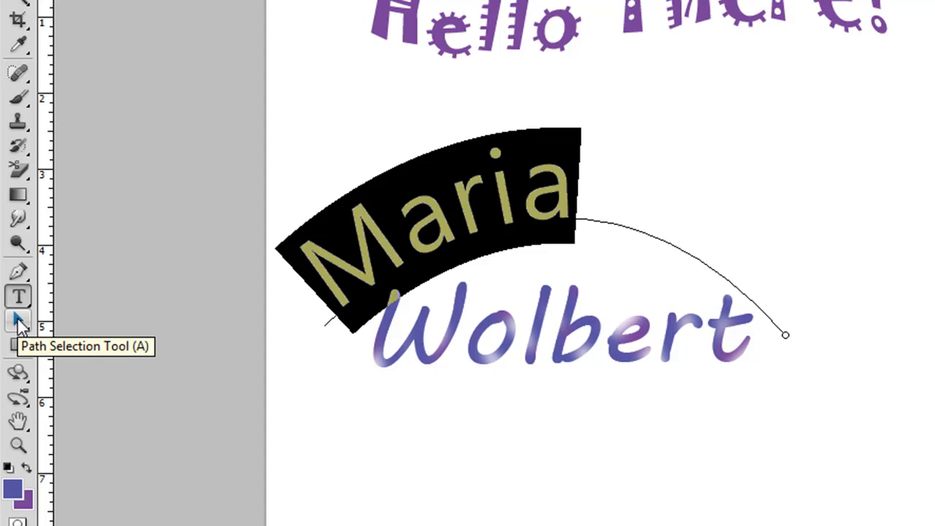
left_click(17, 321)
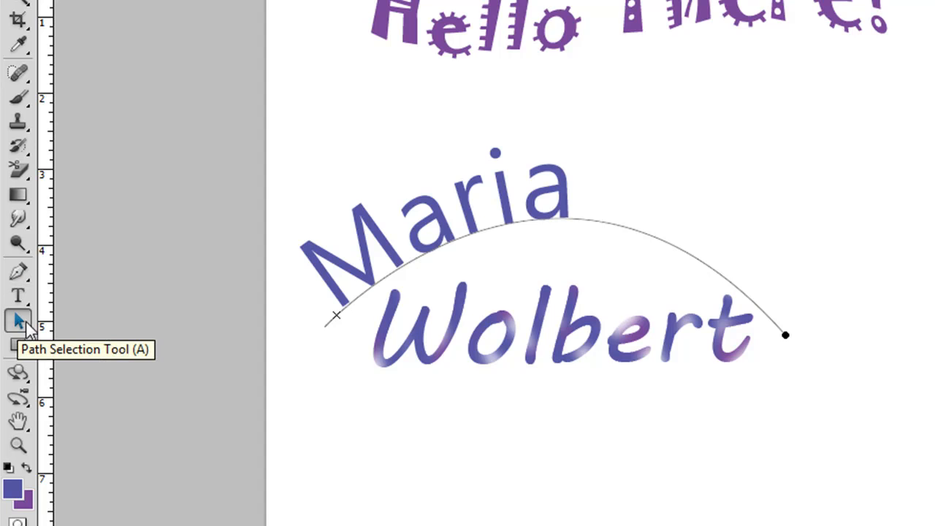
left_click(356, 308)
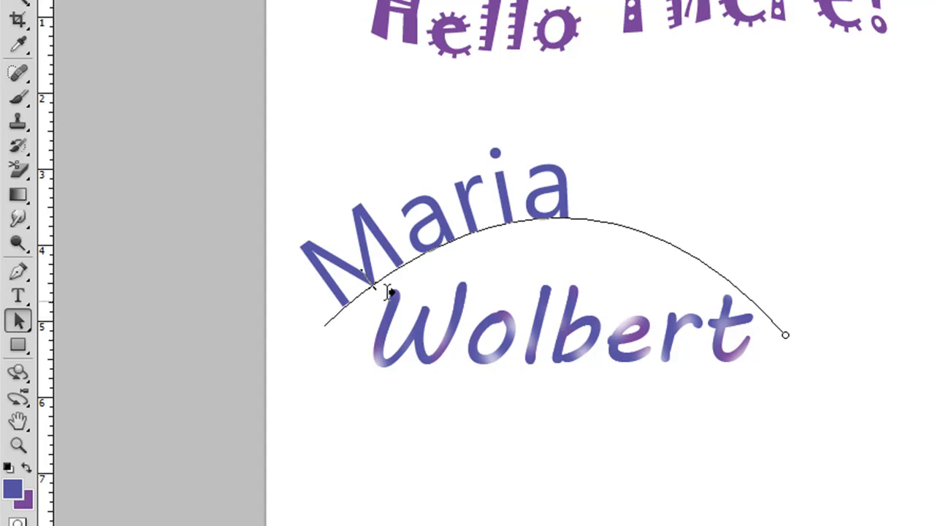